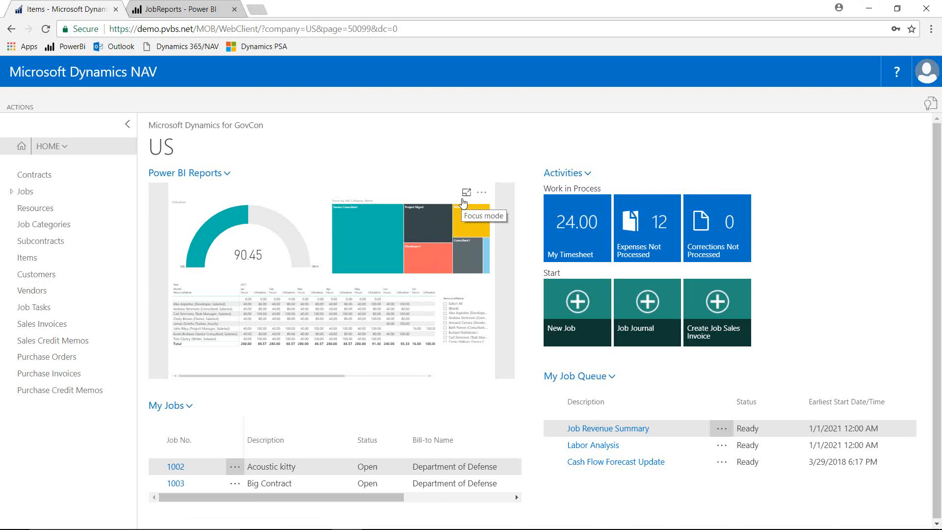
Step: Open the job card for job 1002, Acoustic kitty, and review its General section
left_click(26, 192)
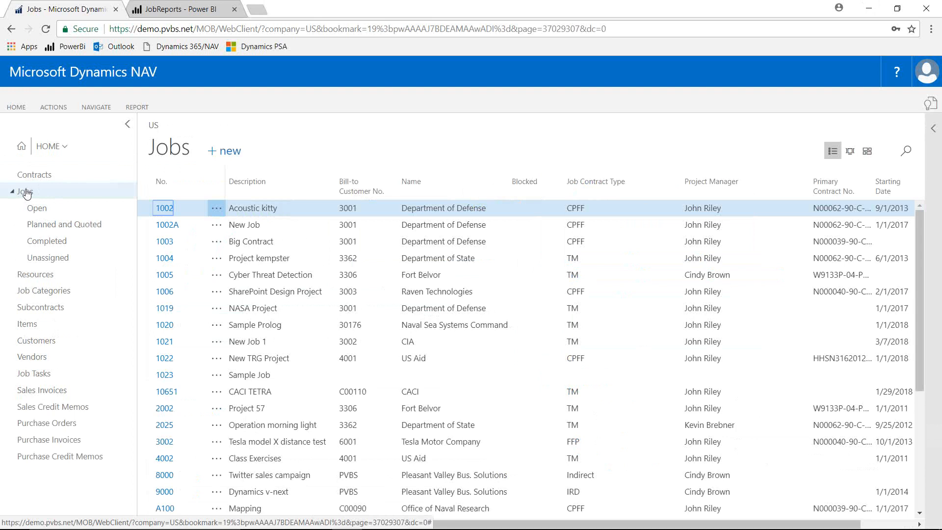
left_click(165, 208)
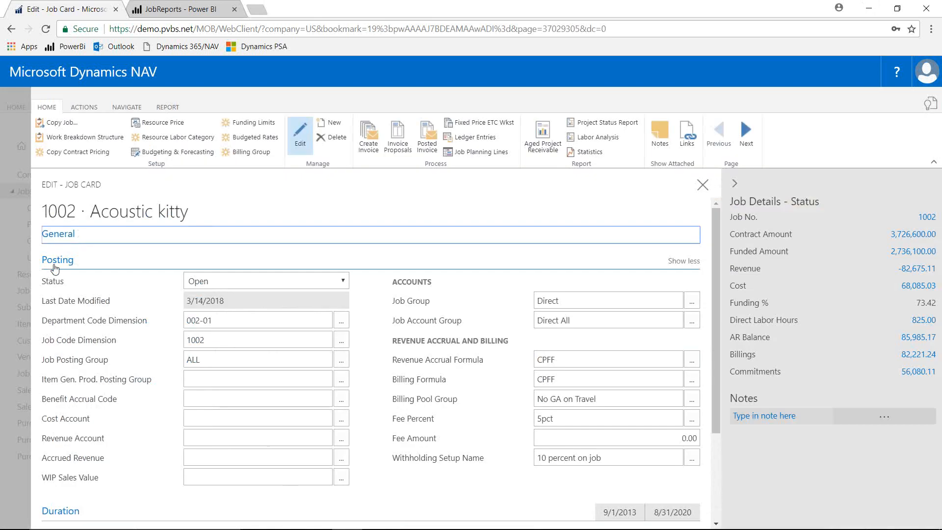
left_click(55, 267)
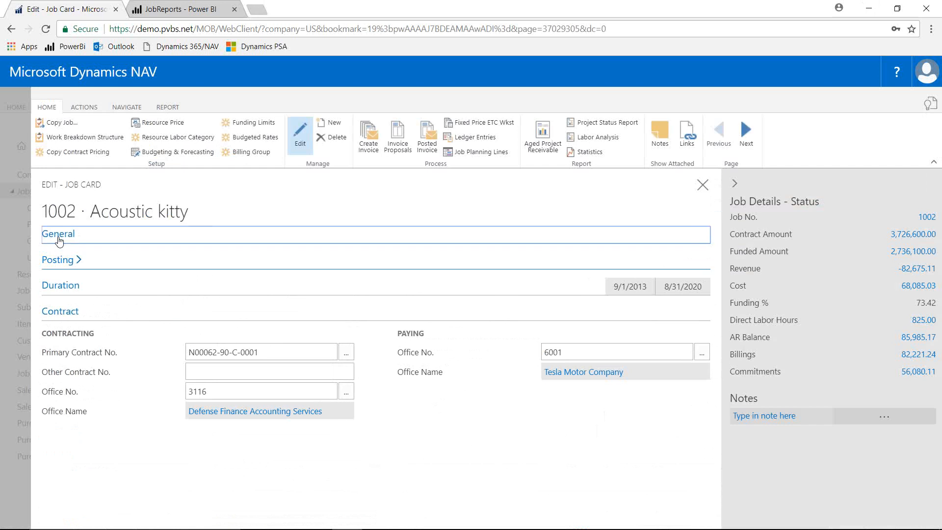
left_click(63, 234)
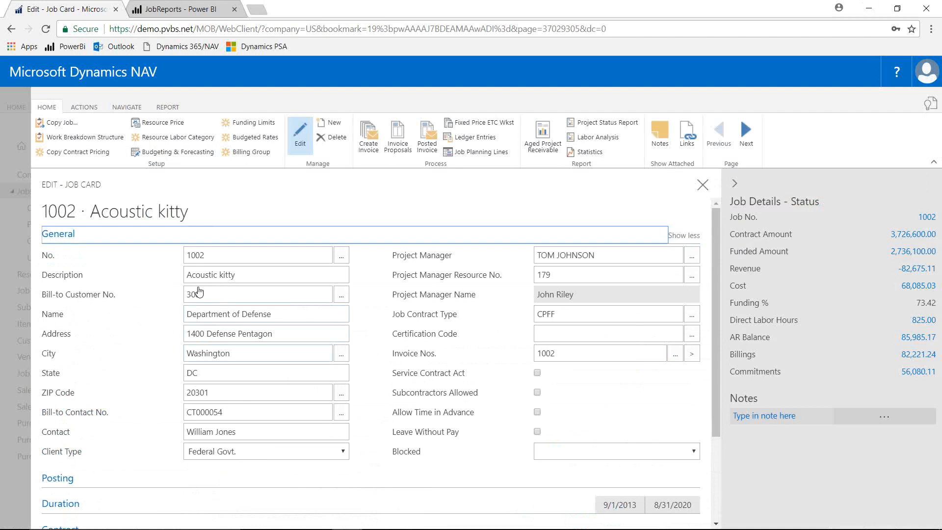
left_click(70, 236)
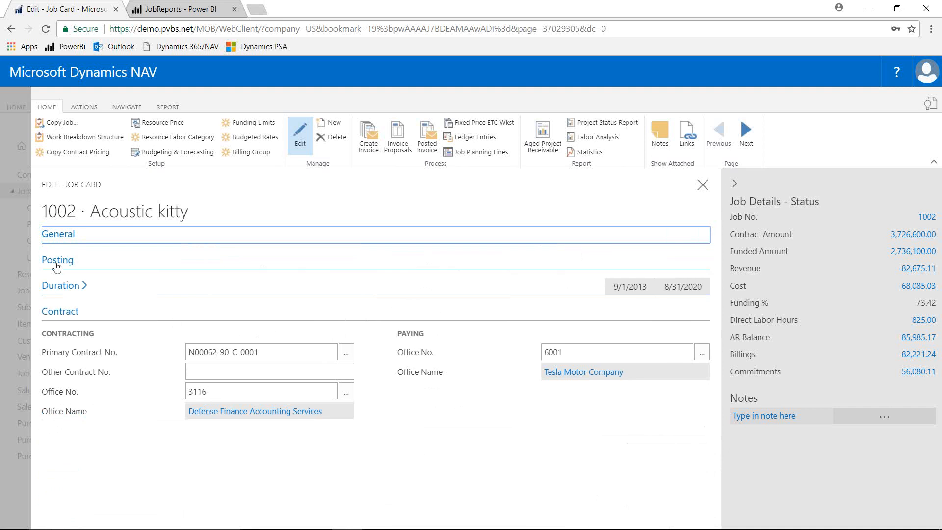
Step: Review the job's Posting section, including the available billing pool groups and fee percent options, without changing any of them
left_click(54, 263)
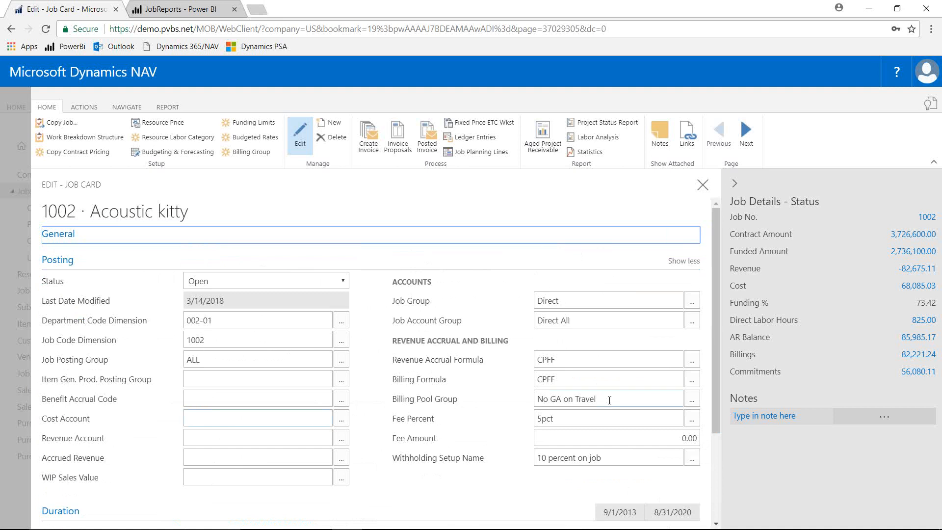
left_click(692, 403)
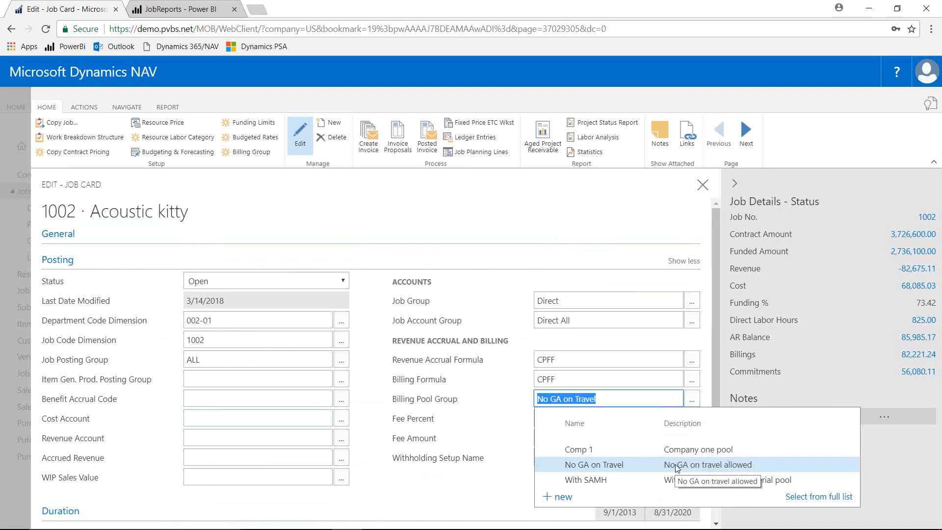
left_click(708, 396)
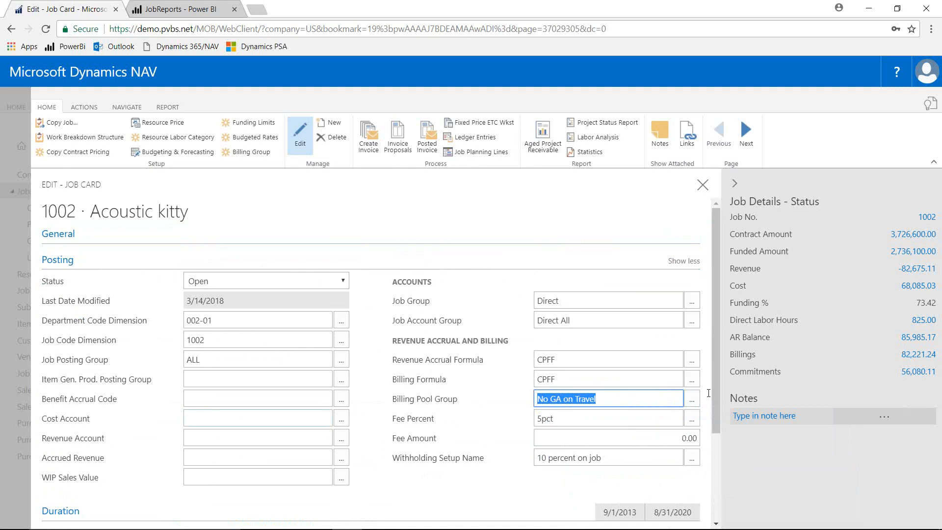
left_click(692, 420)
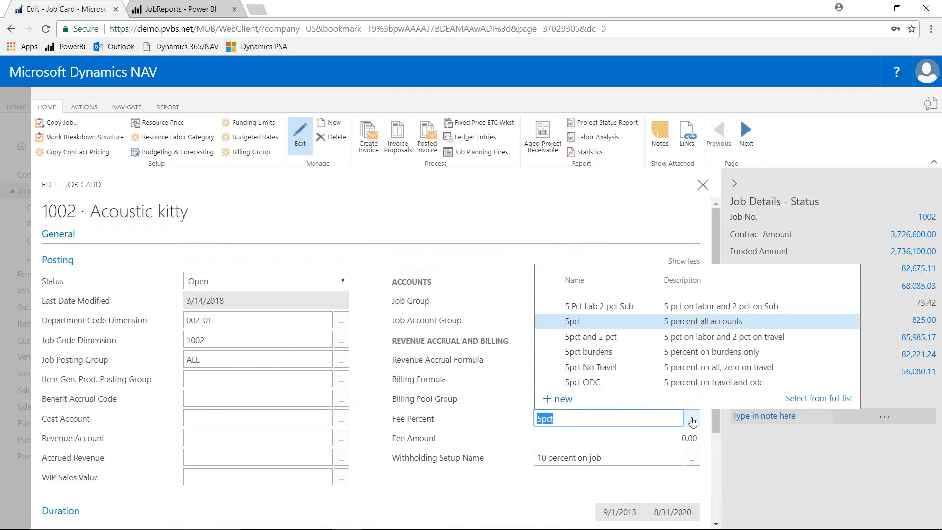
key("BackSpace")
key("Escape")
key("Escape")
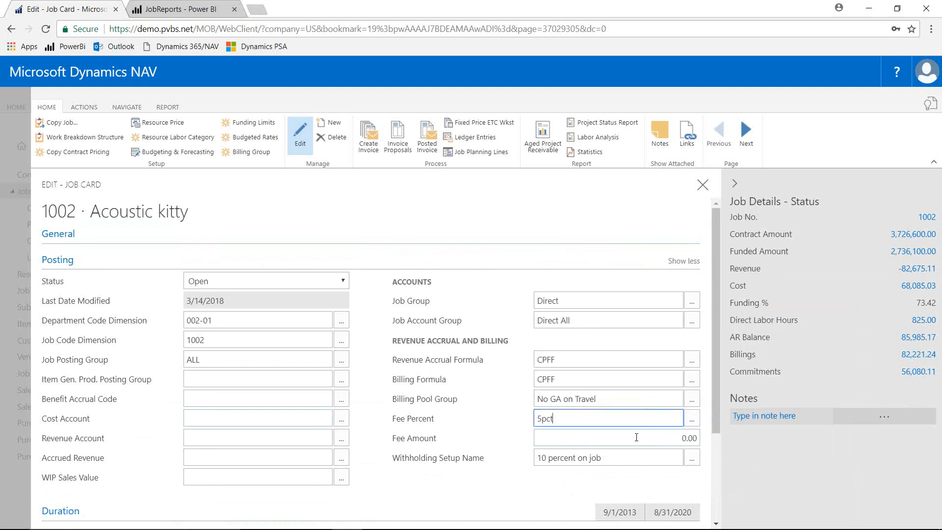
left_click(628, 439)
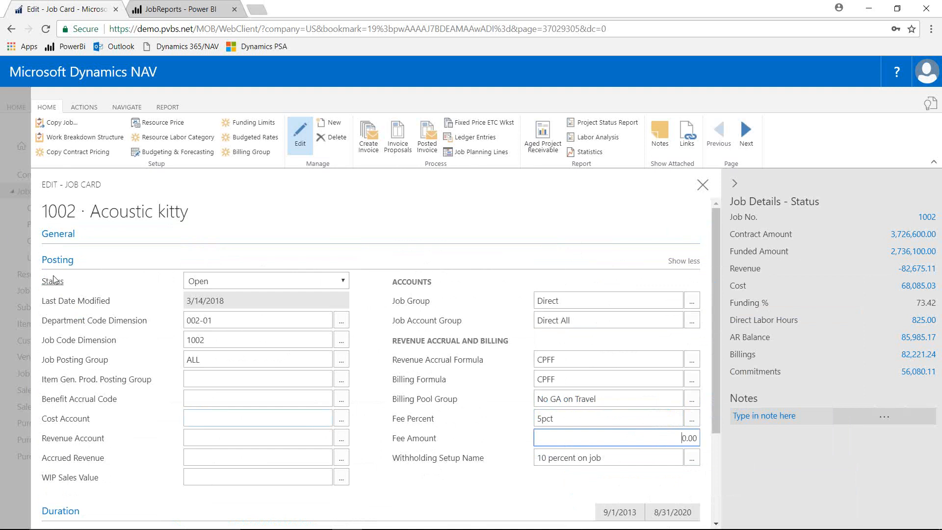
left_click(62, 264)
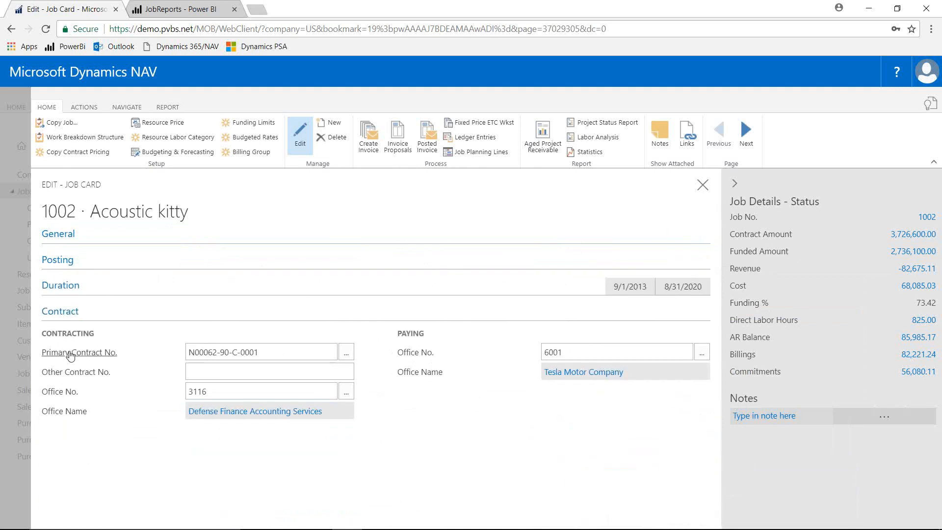
Step: Look through the available primary contracts for the job and review its General section again
left_click(348, 352)
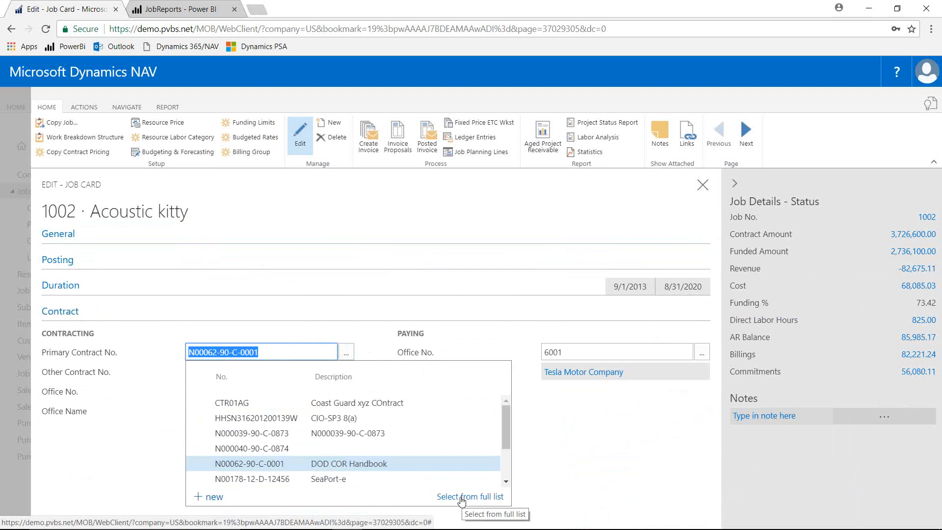
left_click(258, 352)
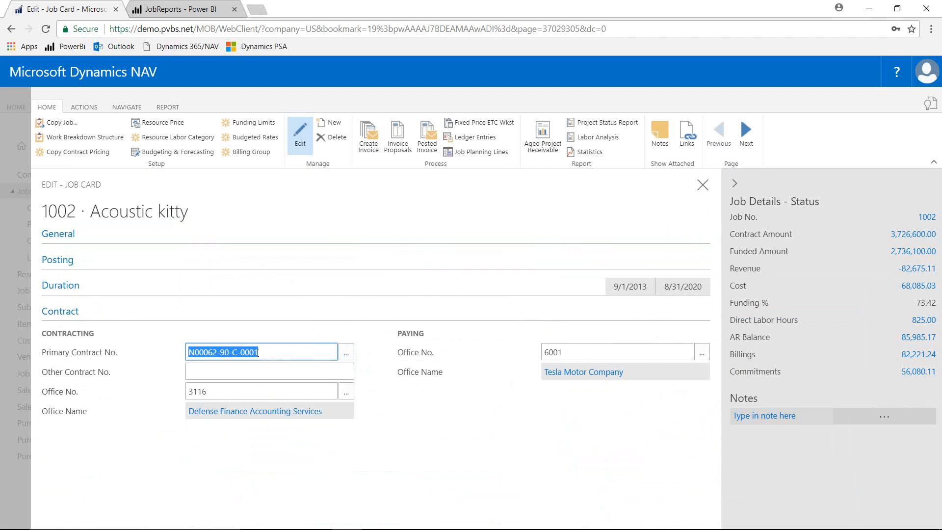
left_click(58, 234)
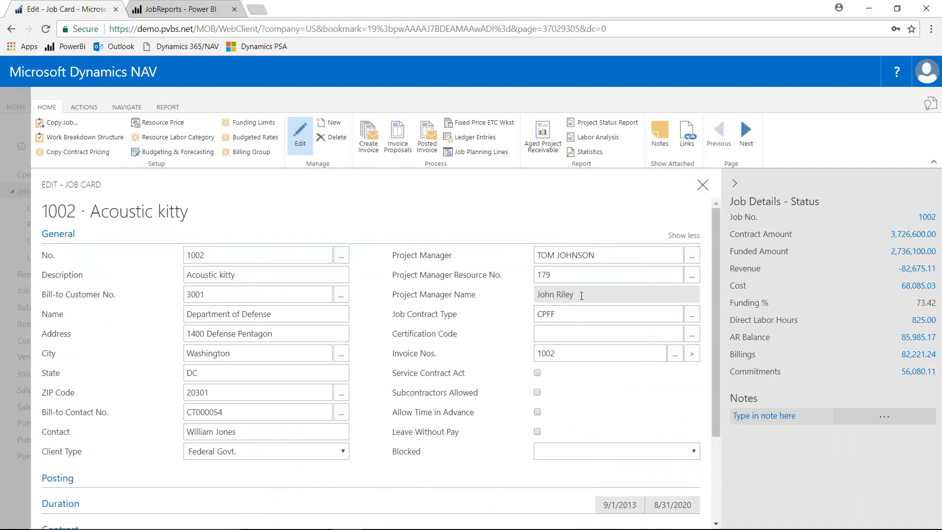
left_click(48, 238)
Step: Open the job's work breakdown structure, select WBS line 004, Fixed price delivery orders, and enlarge the list area
left_click(72, 138)
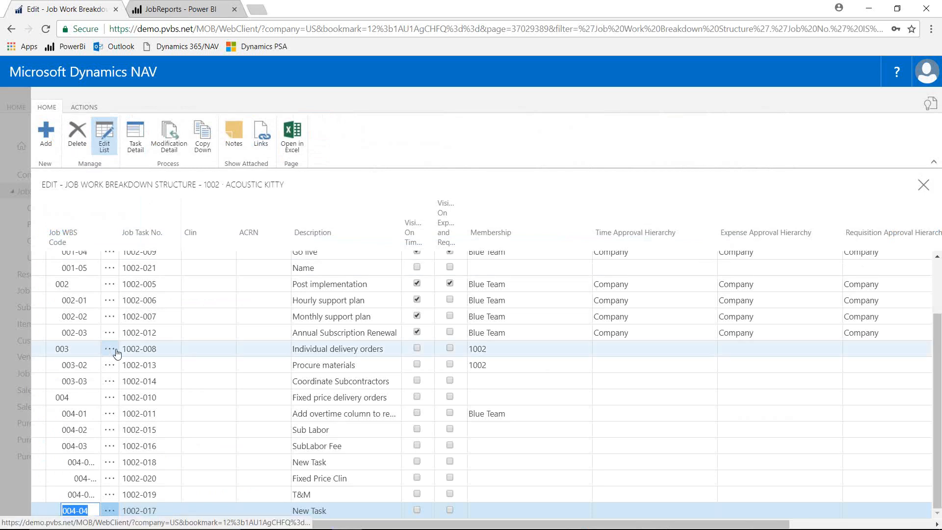
left_click(170, 400)
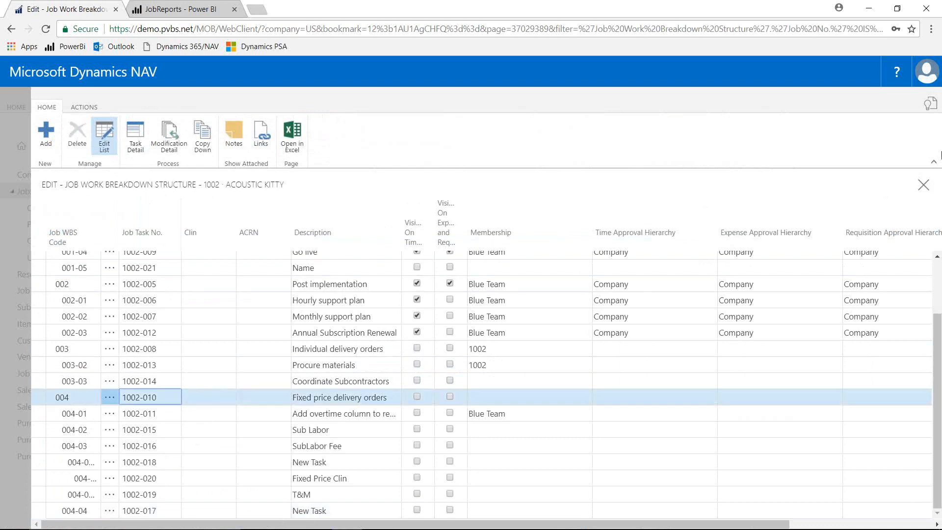
left_click(934, 162)
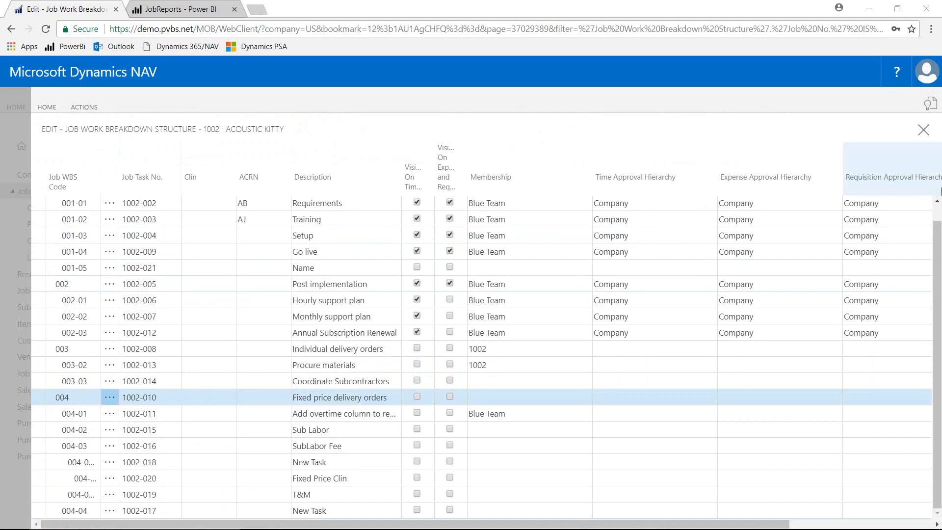
scroll(939, 213, "up", 1)
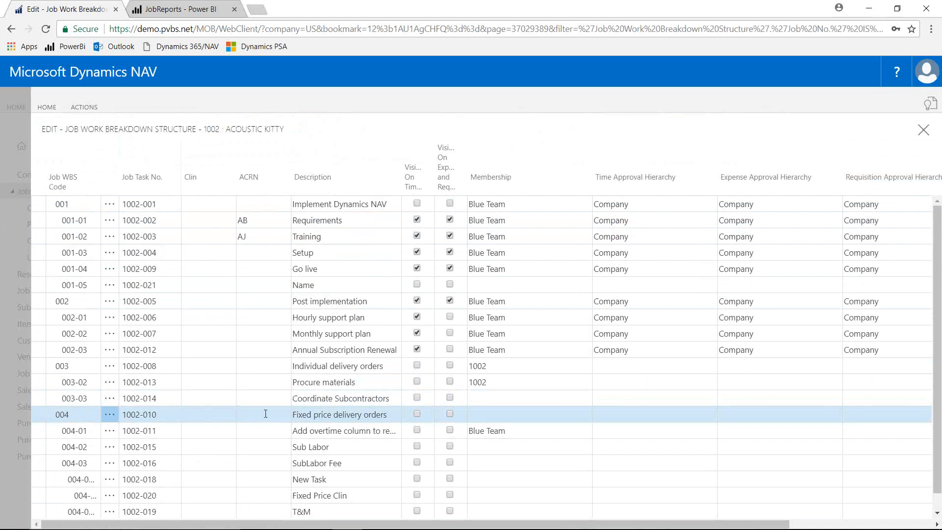
Step: Examine the task detail card of the Fixed price delivery orders task and close it
left_click(52, 108)
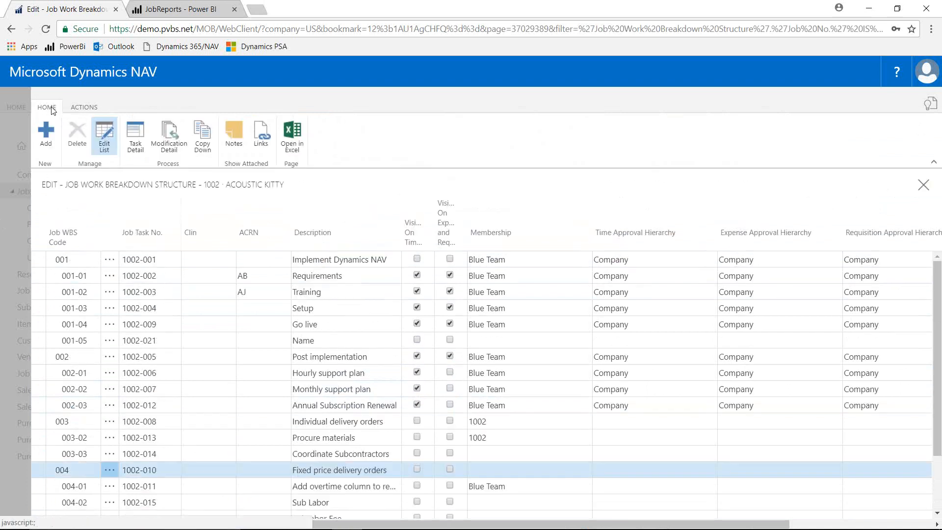
left_click(136, 137)
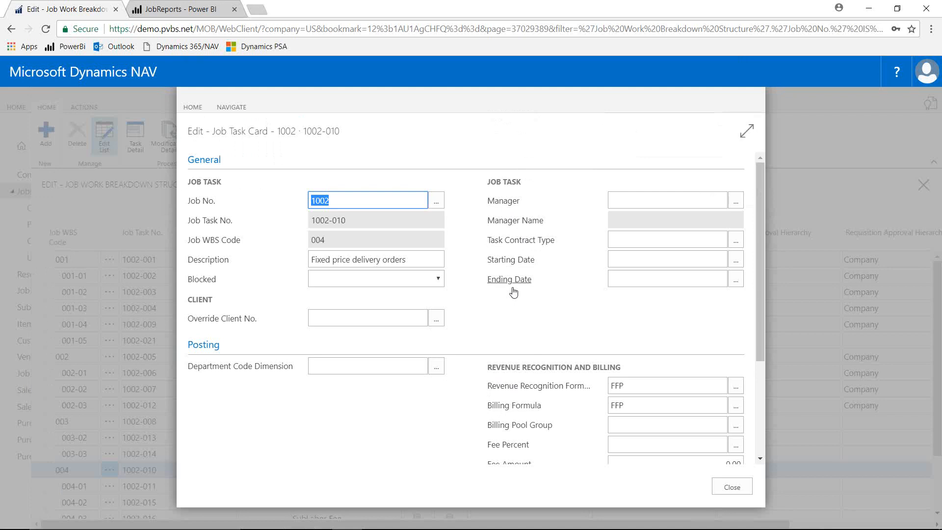
key("Escape")
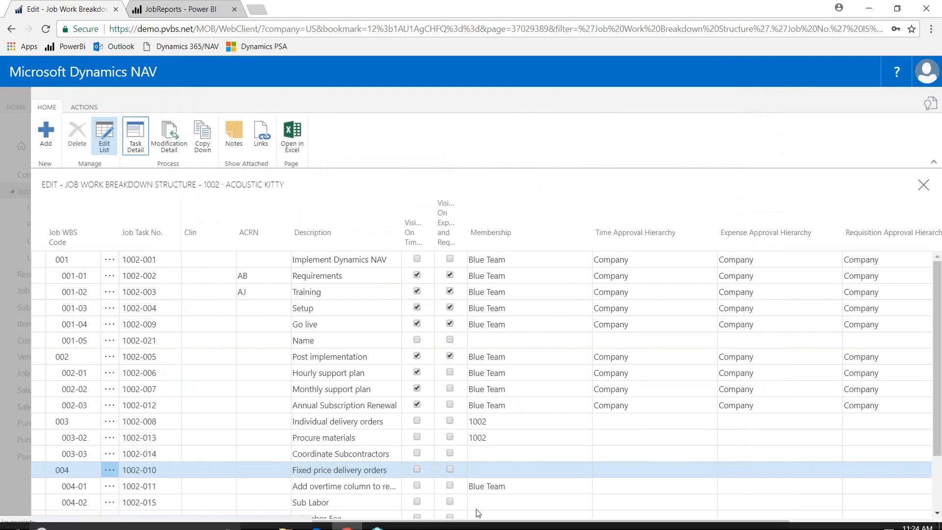
Step: Open the job funding change tracking from the funded amount of WBS line 001-01
mouse_move(432, 519)
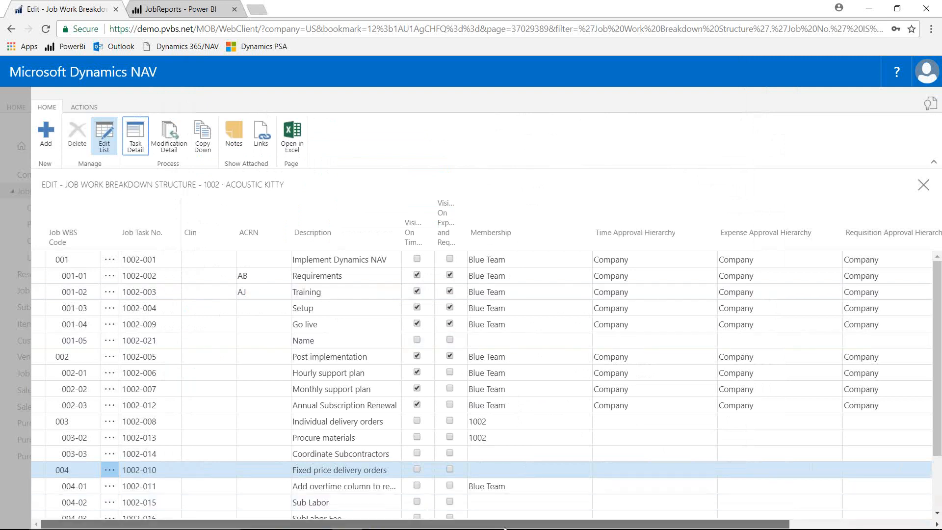
left_click_drag(505, 527, 765, 523)
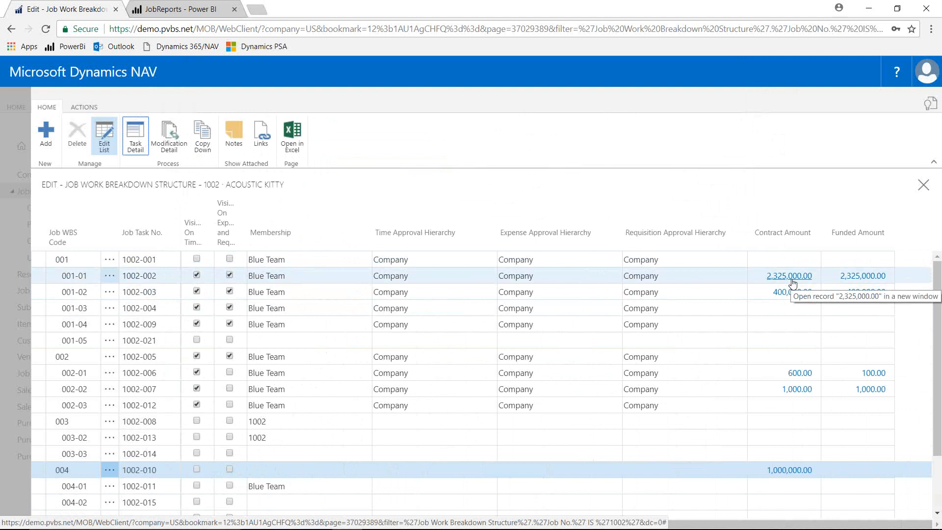
left_click(851, 277)
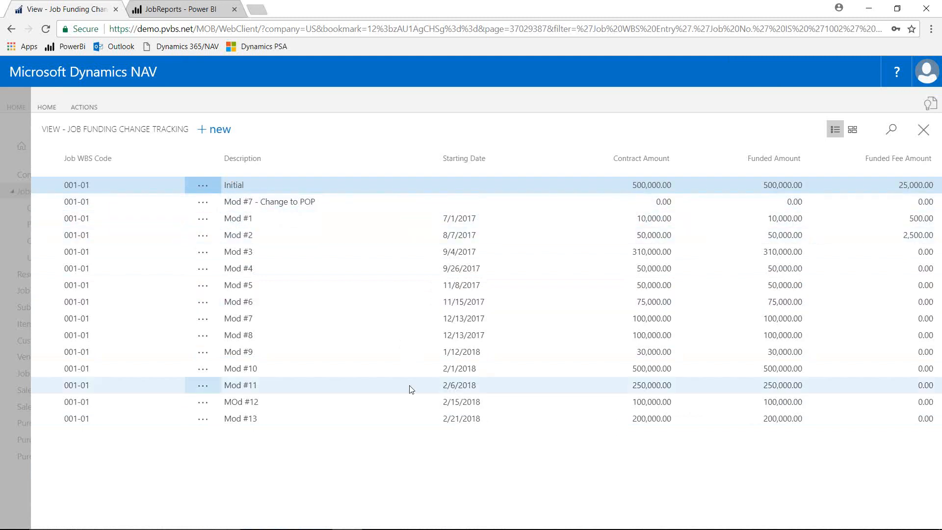
Step: Add a funding change line at the end of the 001-01 list with the description "Mod #14"
left_click(202, 132)
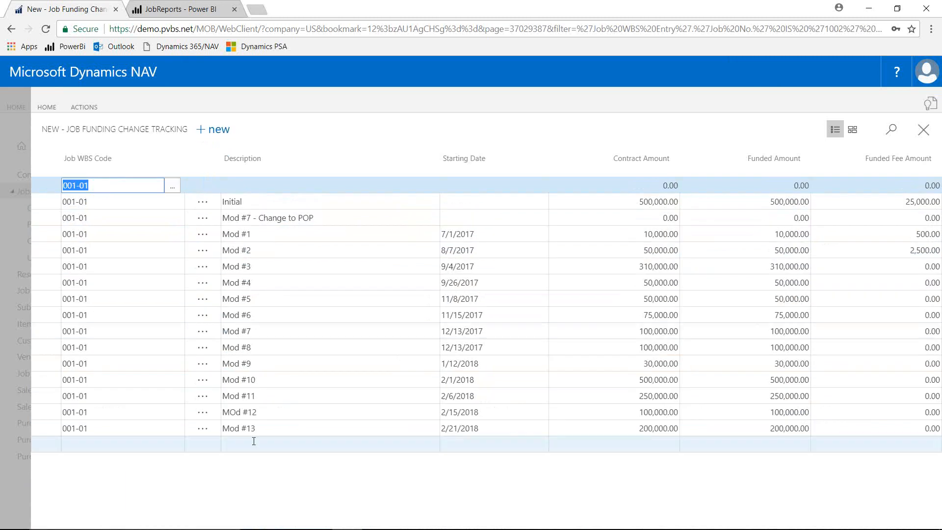
left_click(253, 442)
type("M")
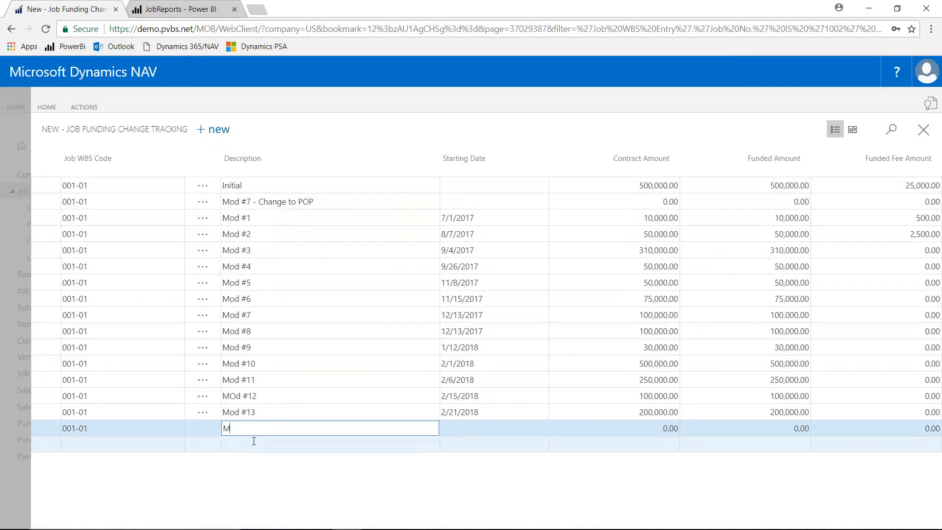
type("od #14")
key("Tab")
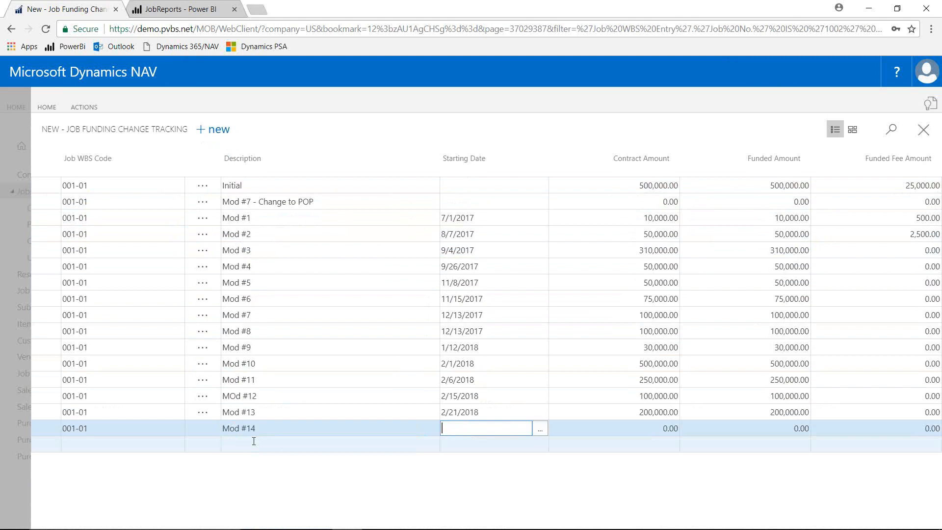
Step: Set the starting date of the Mod #14 line to 3/2/2018
type("3/29")
key("Tab")
left_click(499, 425)
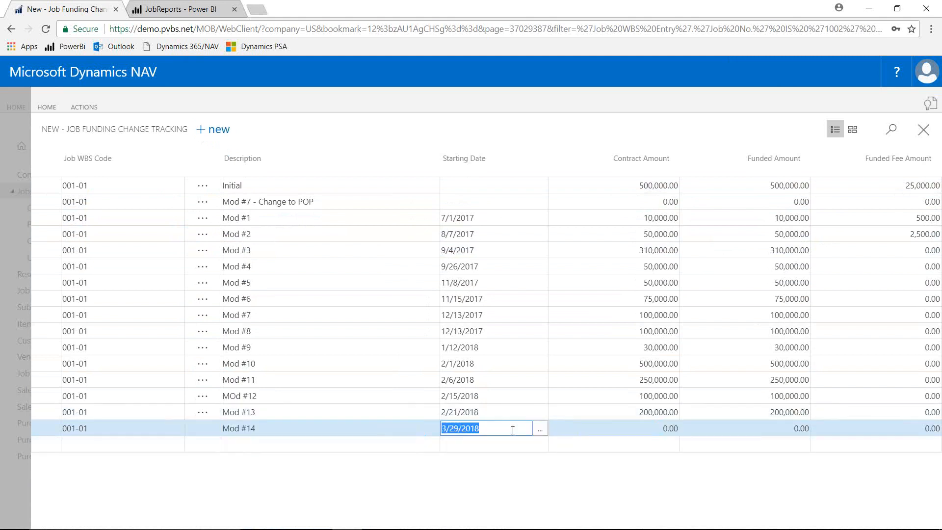
left_click(535, 427)
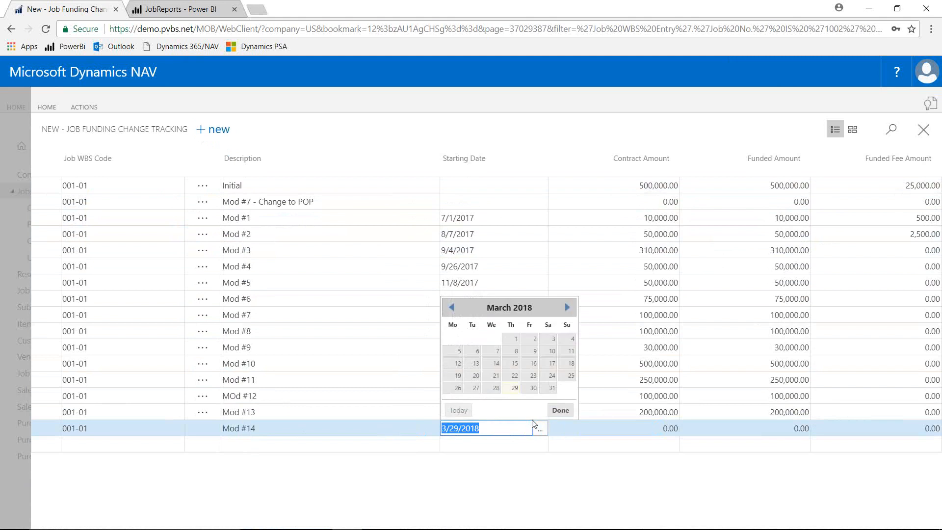
left_click(451, 308)
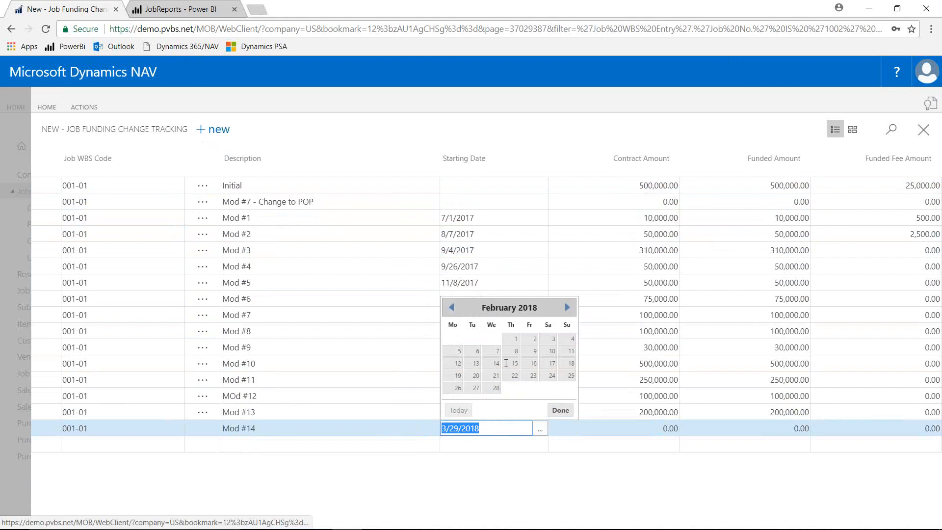
left_click(567, 307)
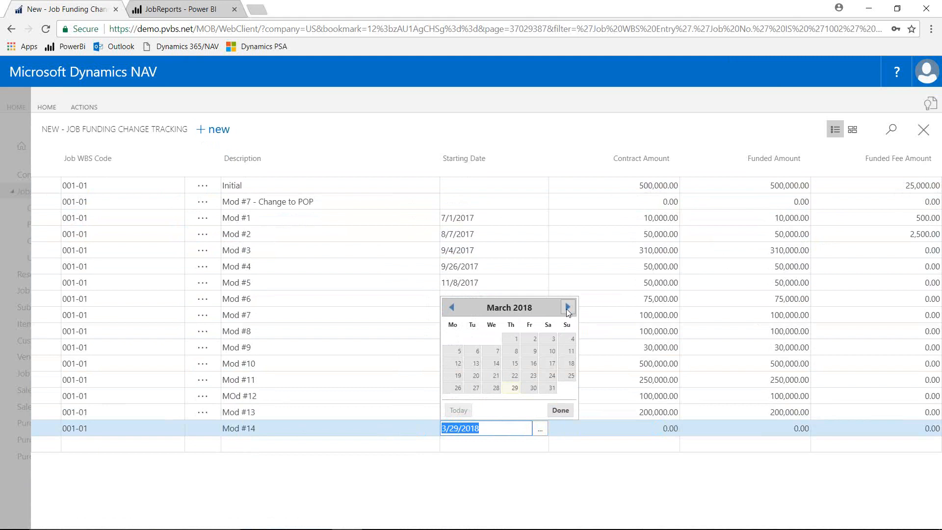
left_click(533, 338)
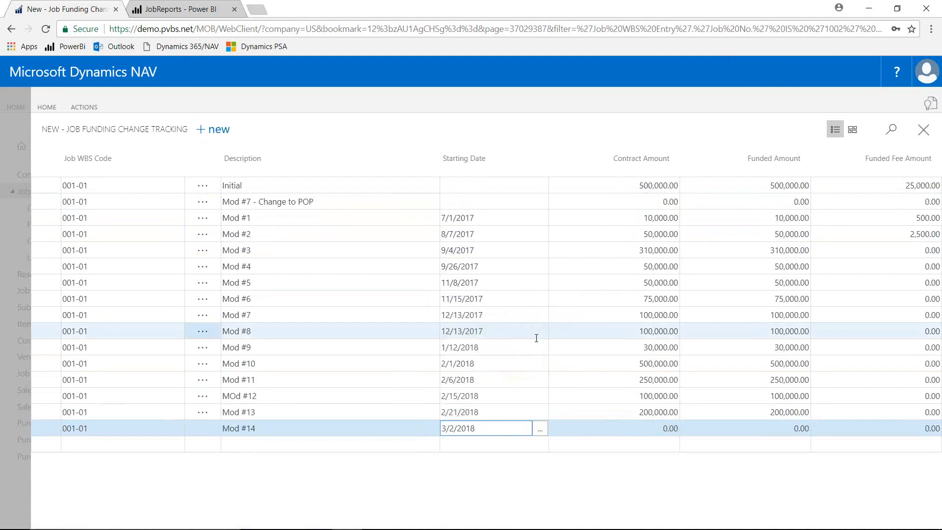
Step: Set the contract amount of the Mod #14 line to 250,000
key("Tab")
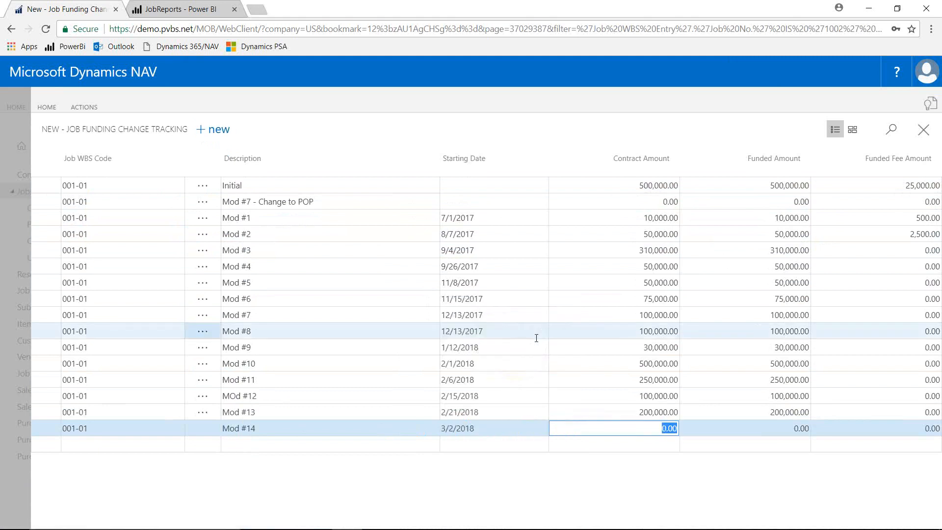
type("250,")
type("000")
key("Tab")
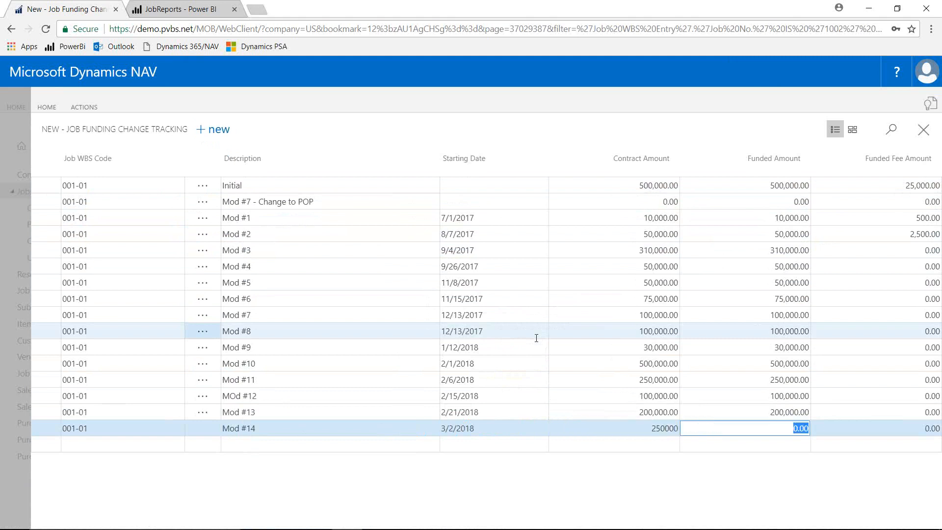
Step: Copy the 250,000 contract amount into the funded amount of the Mod #14 line and return to the job card
left_click(644, 432)
key("ctrl+c")
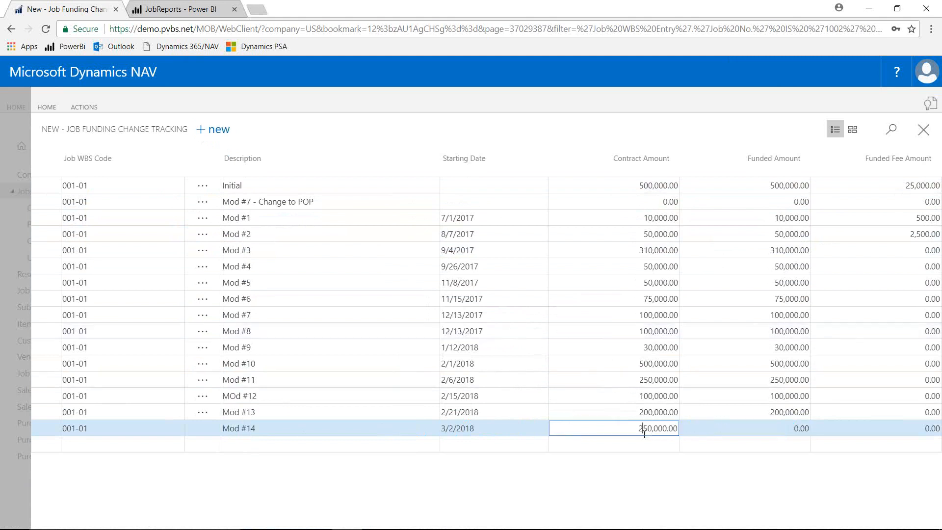
left_click(752, 430)
key("ctrl+v")
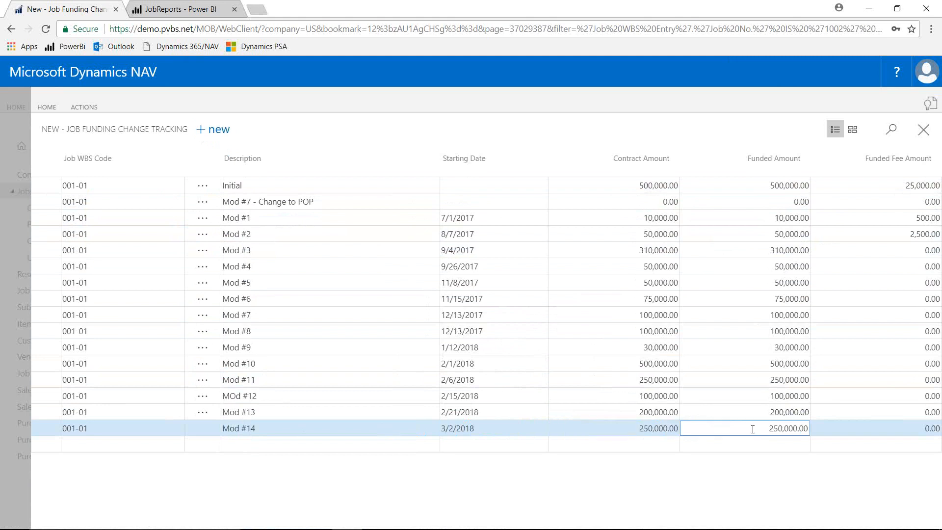
key("Tab")
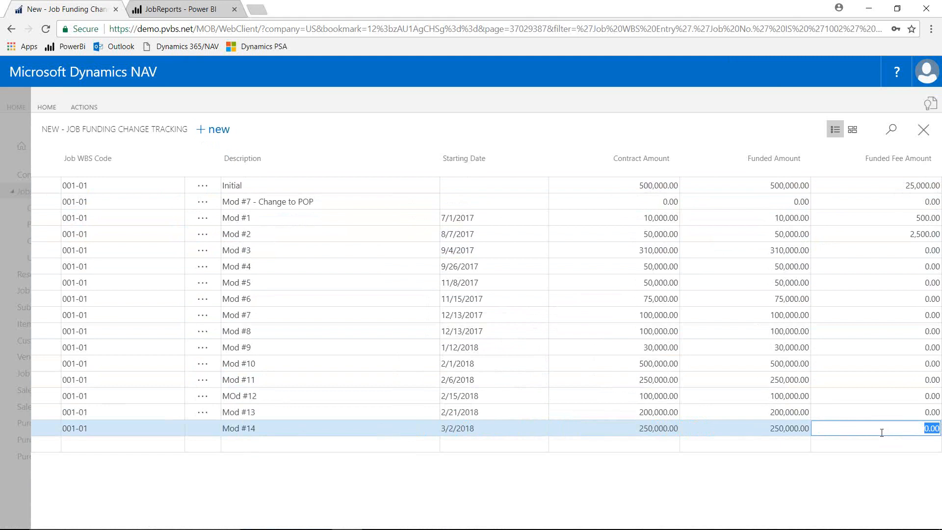
left_click(923, 135)
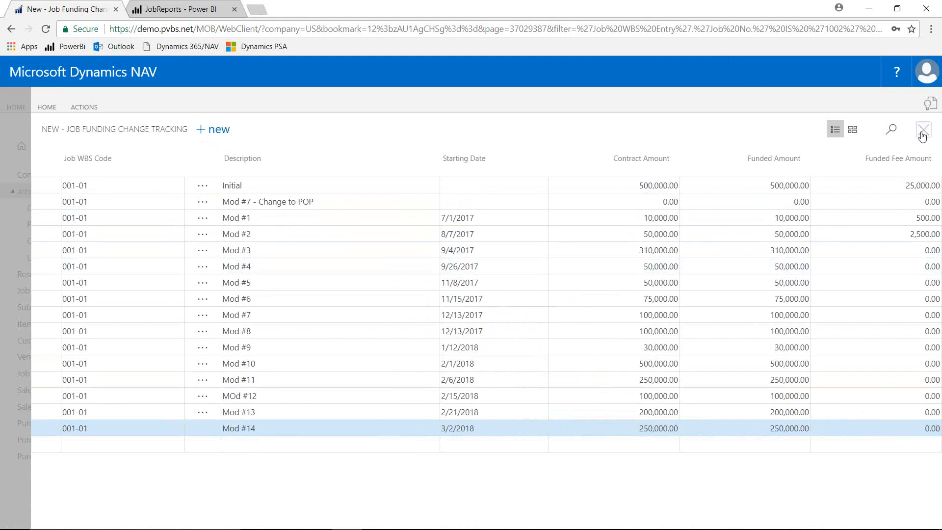
left_click(922, 185)
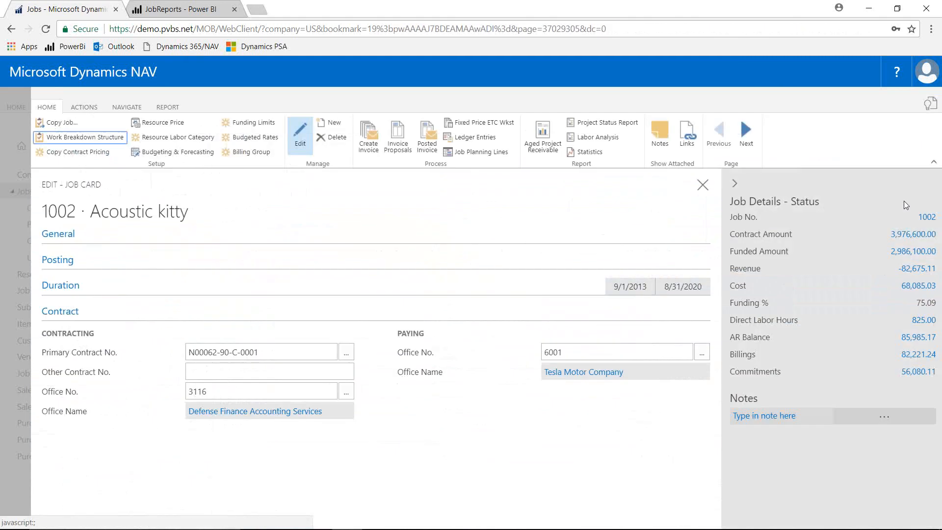
Step: Review the funding changes of the whole job behind its total funded amount, down to the Mod #14 line
left_click(896, 253)
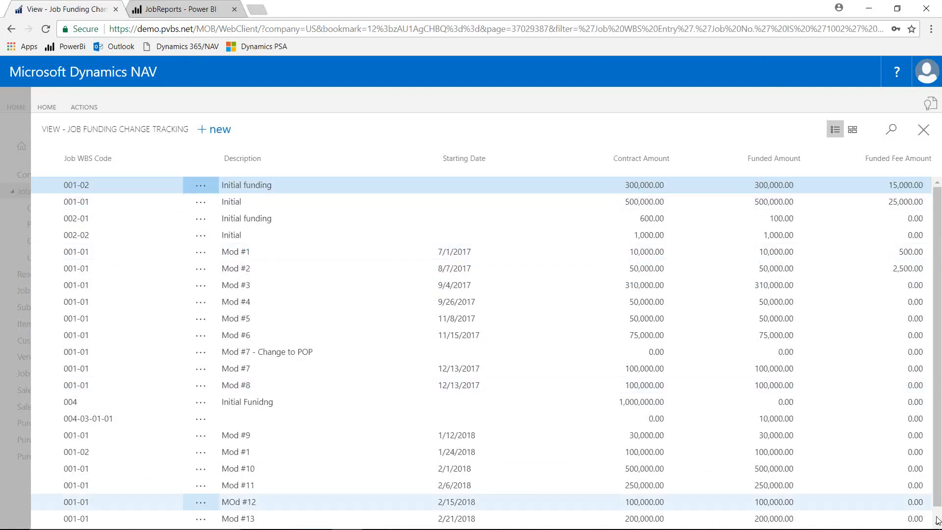
left_click(938, 523)
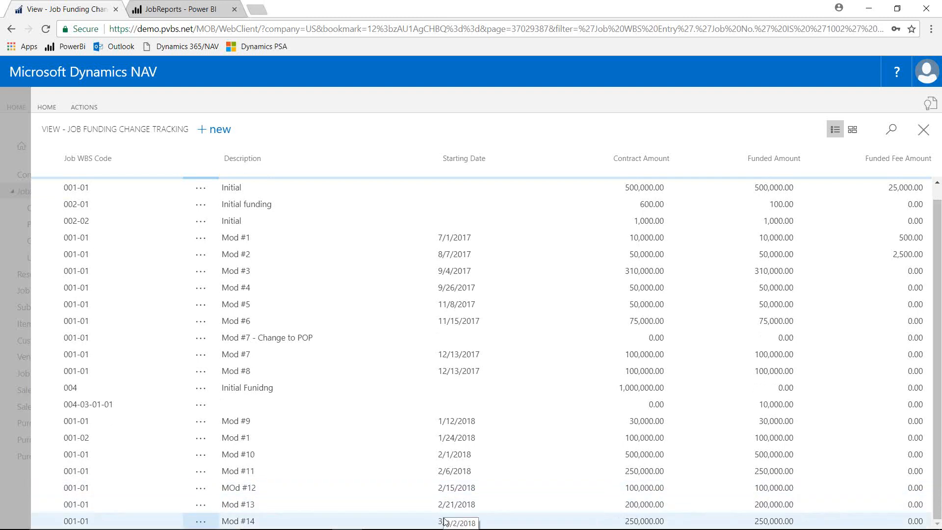
key("Escape")
Step: Reopen the work breakdown structure and check the funding changes behind the funded amount of WBS line 001-01
left_click(73, 143)
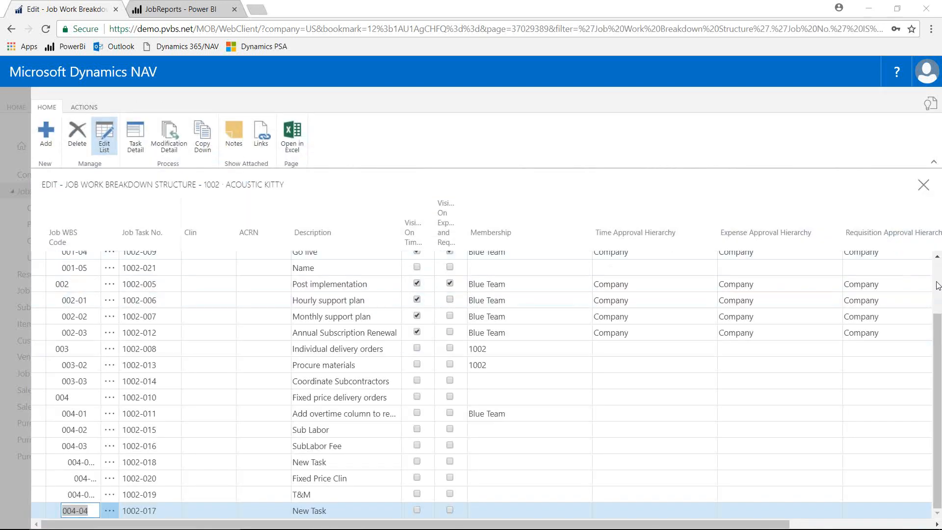
scroll(938, 286, "up", 3)
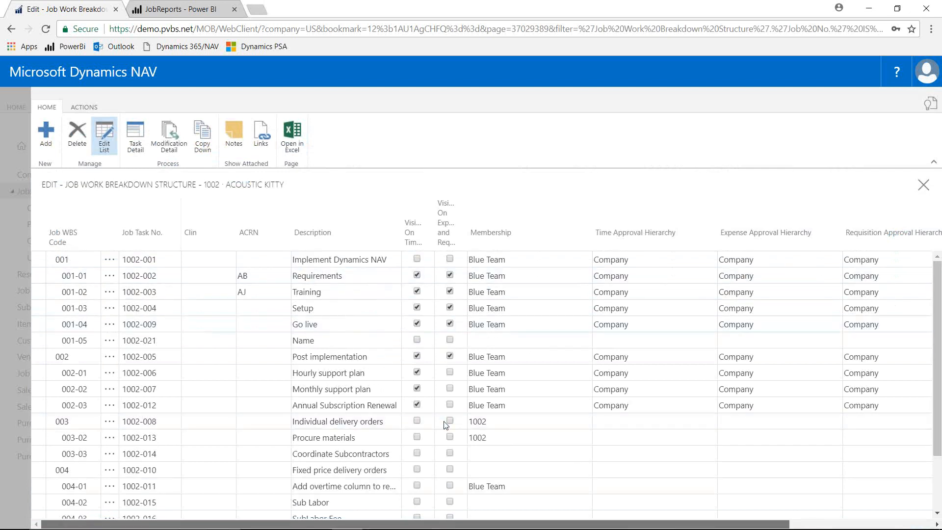
scroll(609, 514, "right", 5)
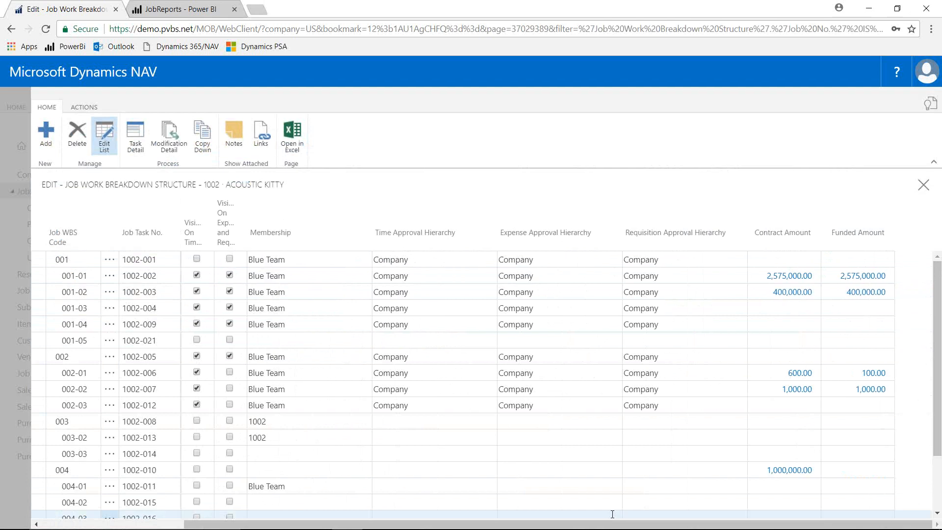
left_click(863, 277)
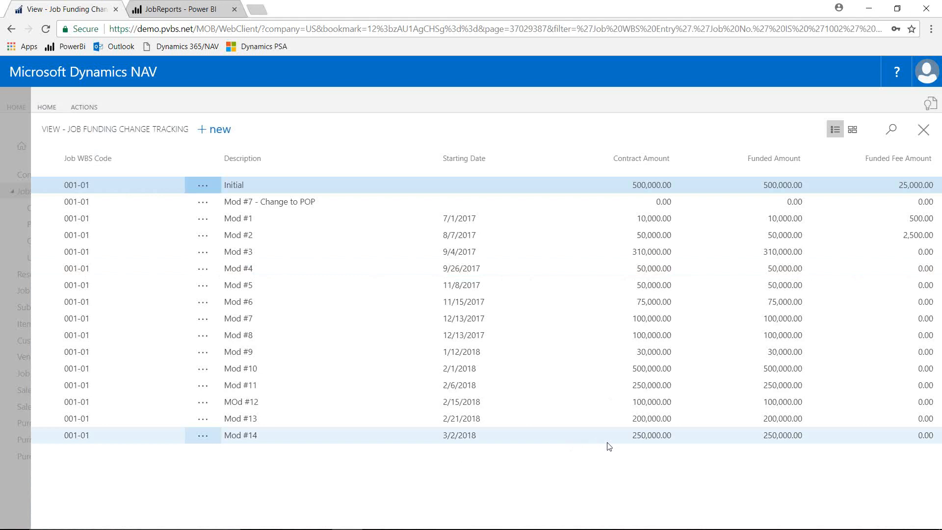
key("Escape")
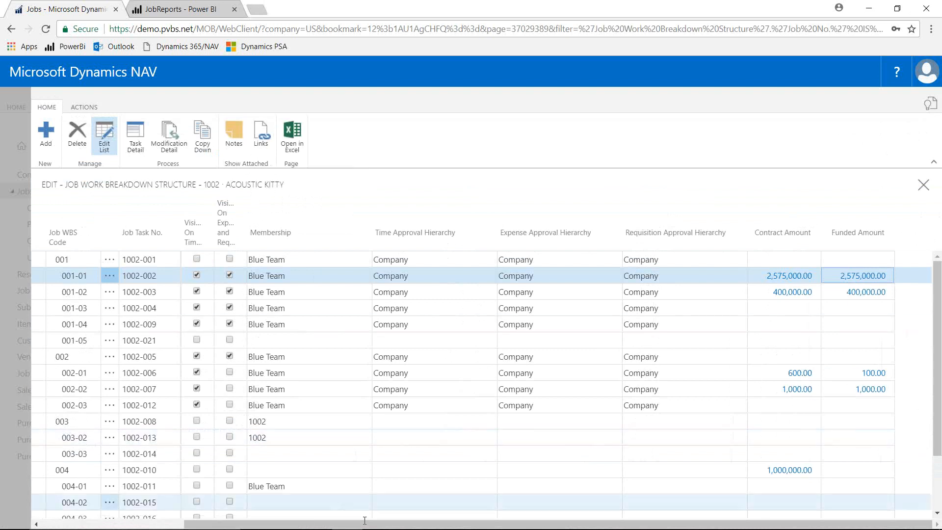
Step: View the task detail of WBS line 001-01, Requirements, and return to the work breakdown structure
scroll(254, 347, "left", 5)
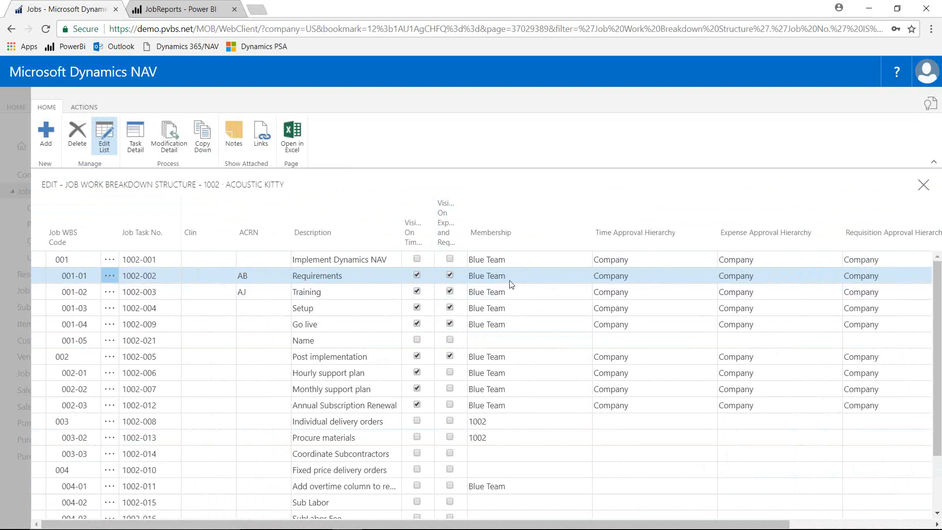
left_click(136, 142)
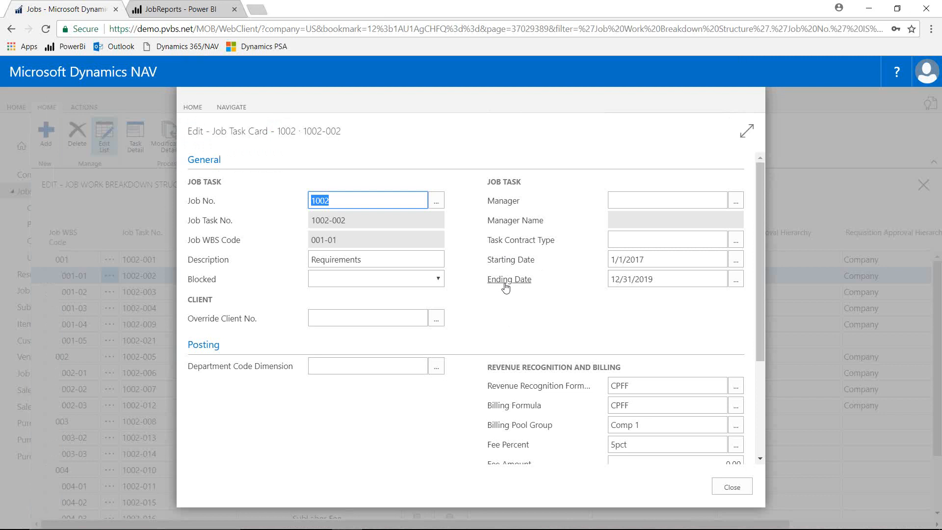
key("Escape")
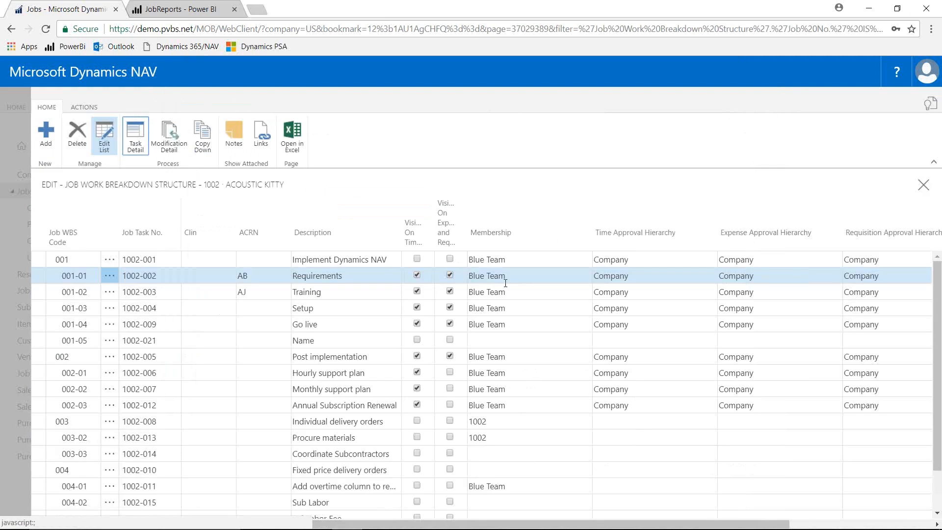
Step: Look up the membership groups for WBS line 001-01 and examine the resources and visibility dates in the Blue Team membership detail
left_click(537, 282)
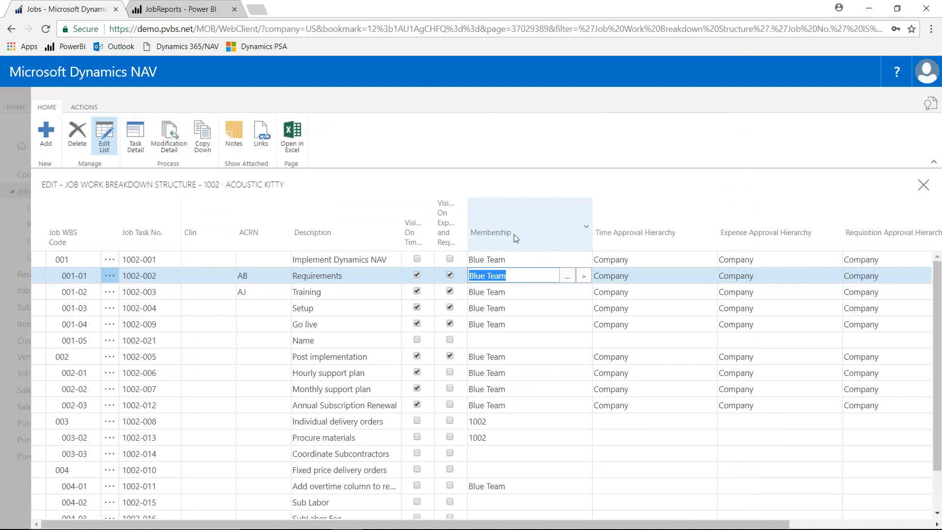
left_click(567, 277)
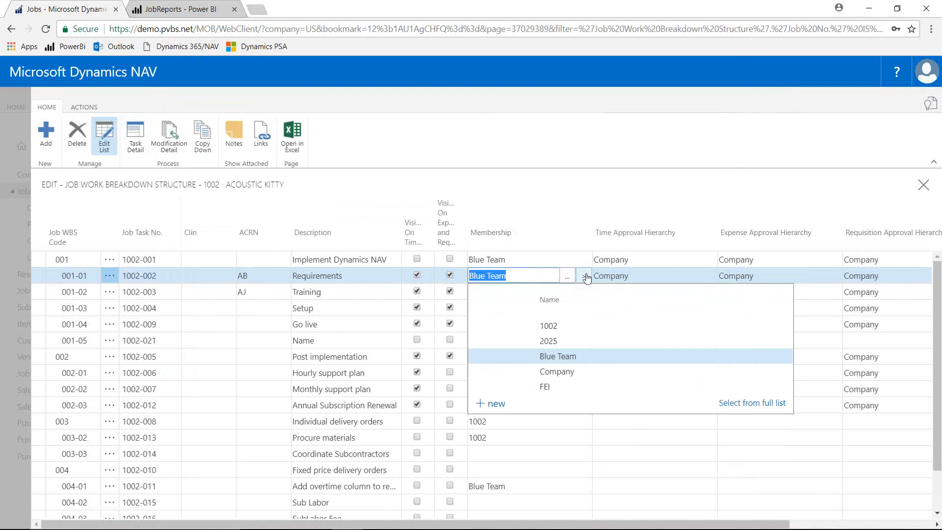
left_click(584, 276)
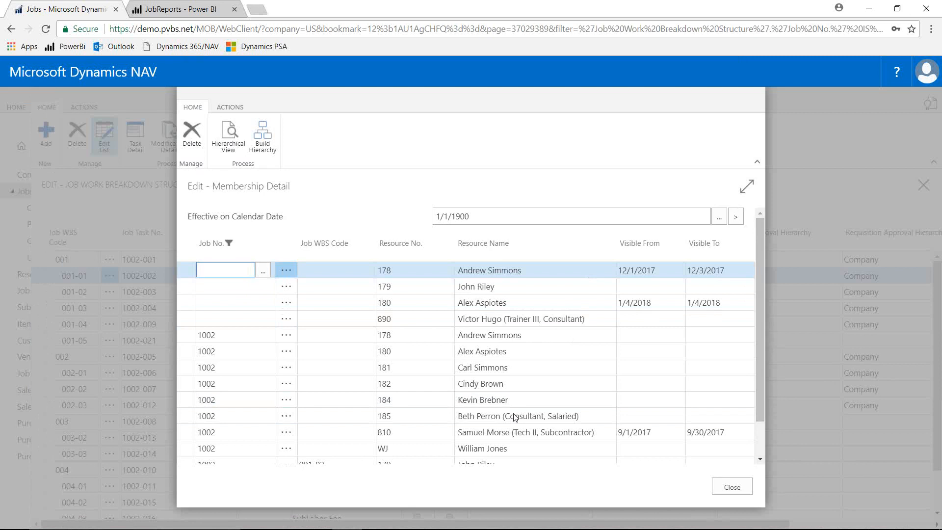
left_click_drag(758, 363, 755, 414)
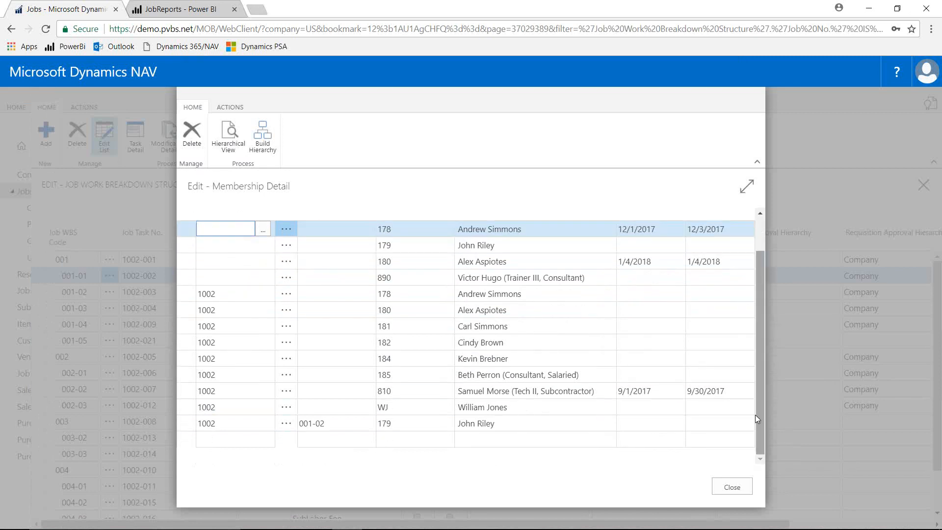
left_click(542, 396)
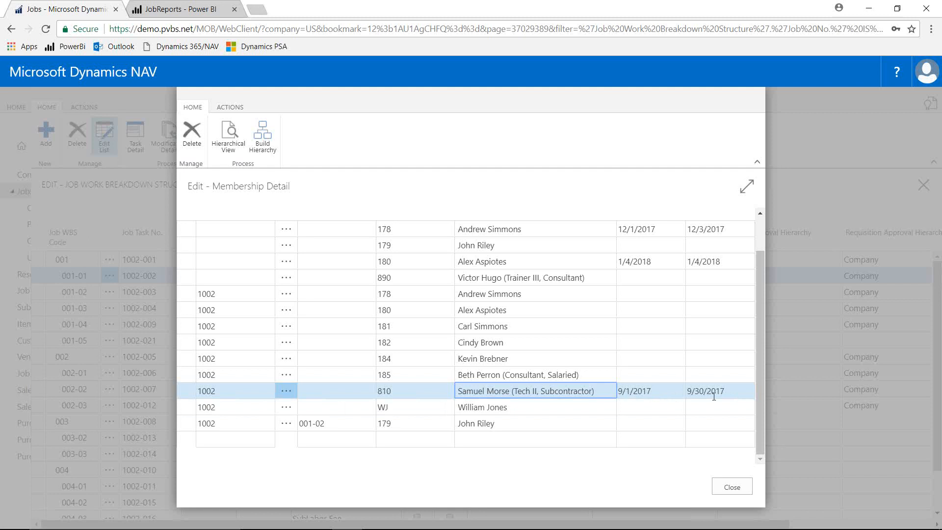
Step: Look up the WBS codes available for the last membership line of job 1002 and return to the job card
left_click(239, 424)
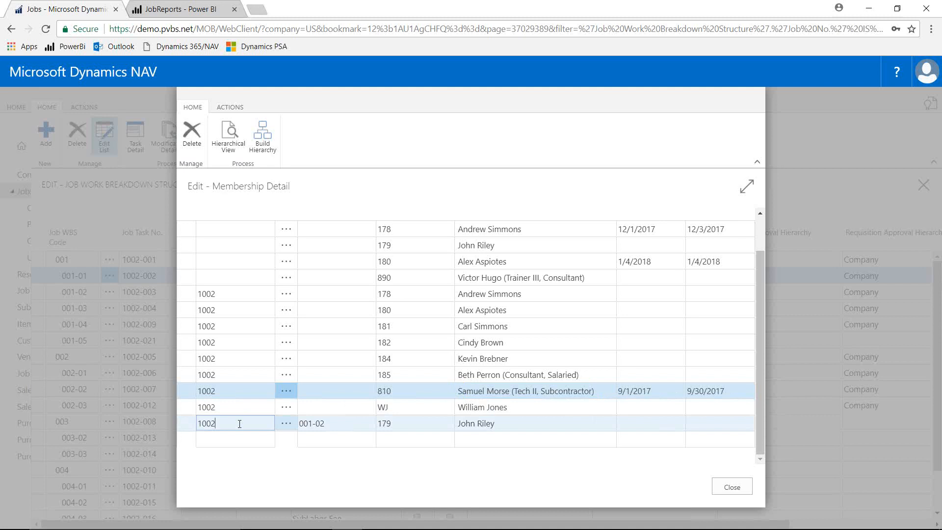
left_click(336, 424)
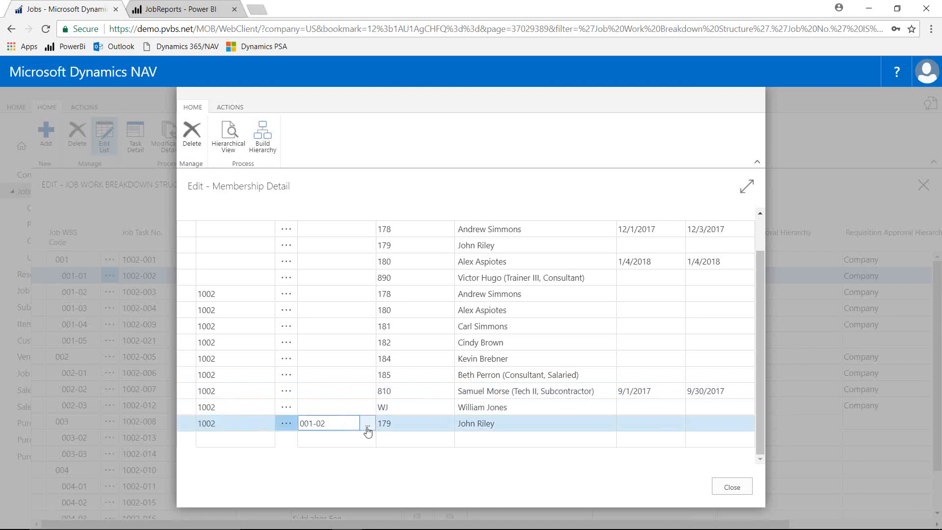
left_click(367, 427)
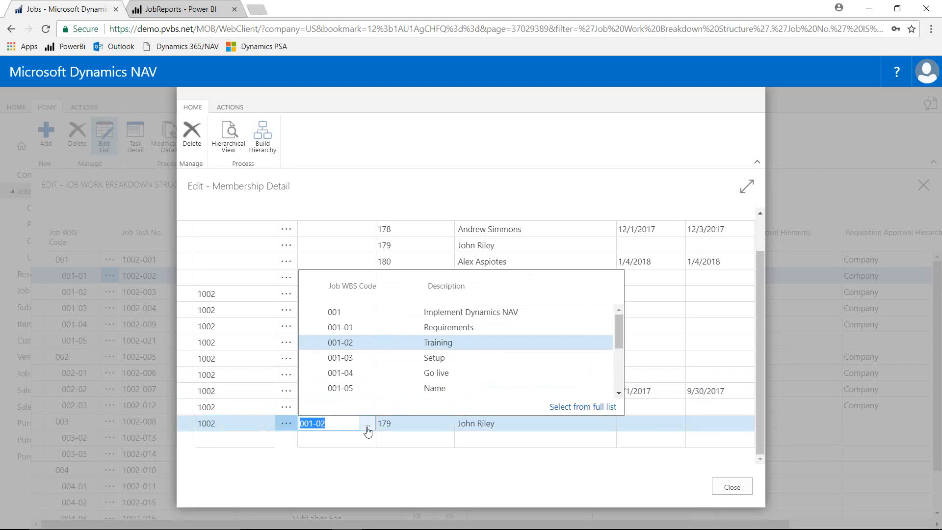
left_click(368, 427)
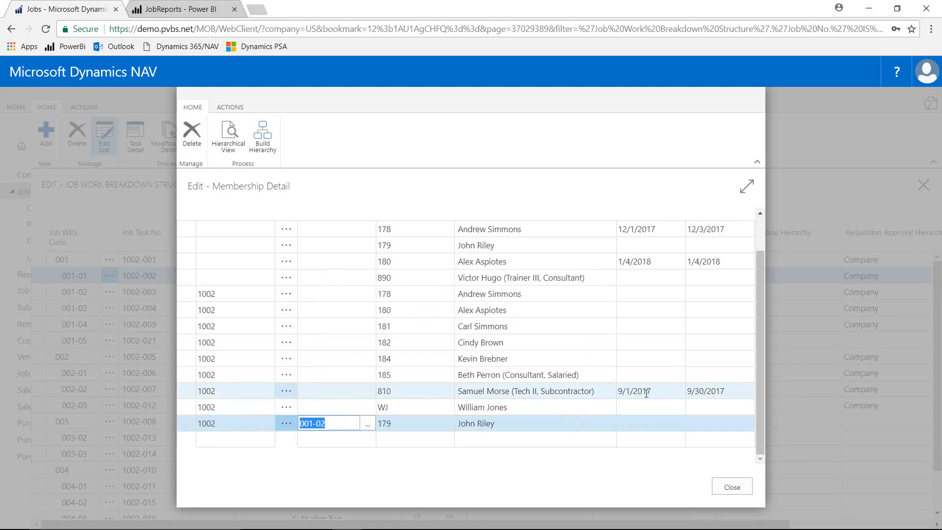
key("Escape")
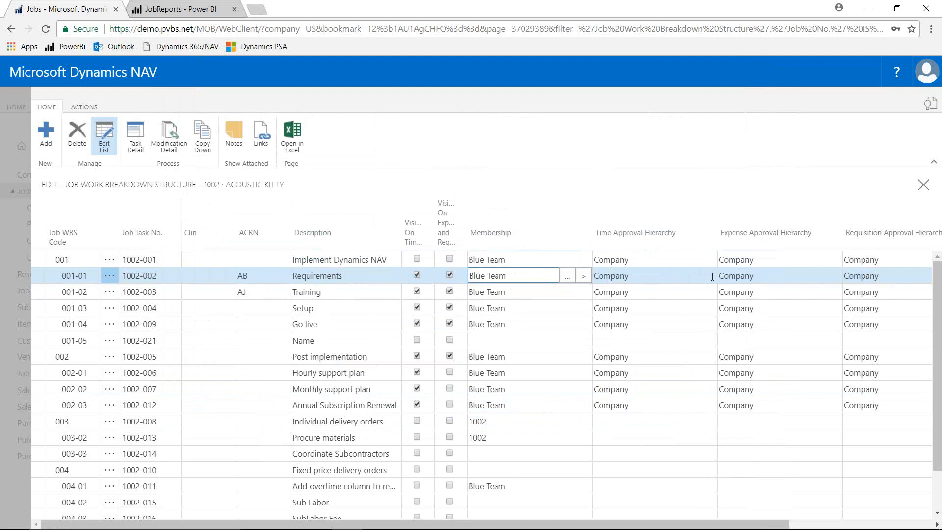
key("Escape")
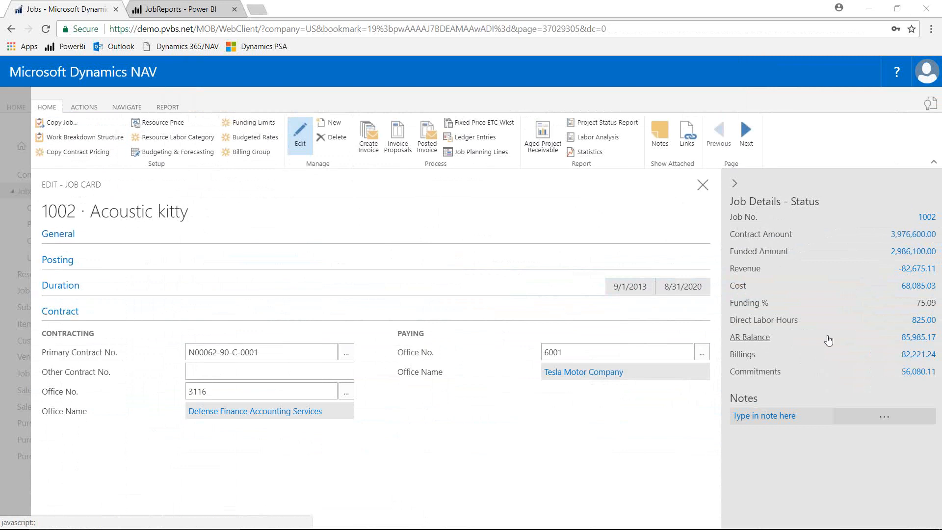
Step: Drill into the job's AR balance and show the posted document of the invoice dated 6/30/2017
left_click(909, 342)
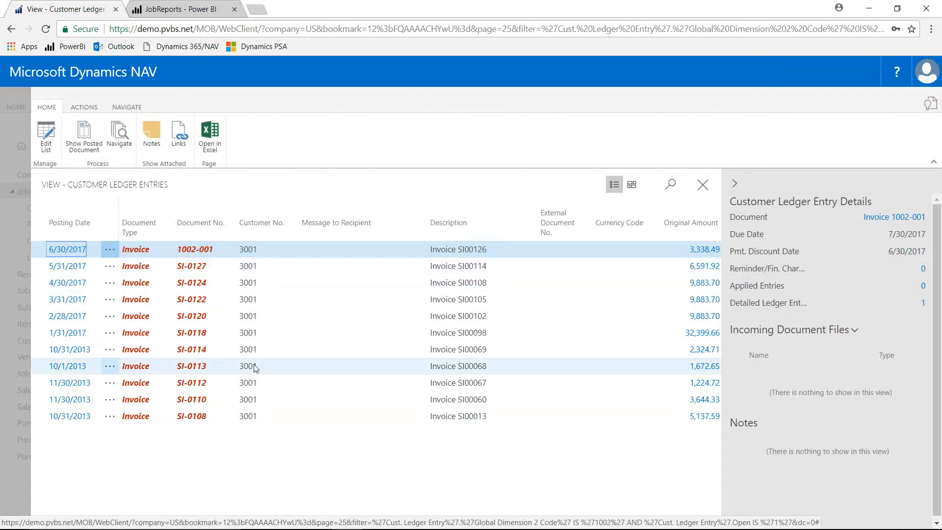
left_click(555, 252)
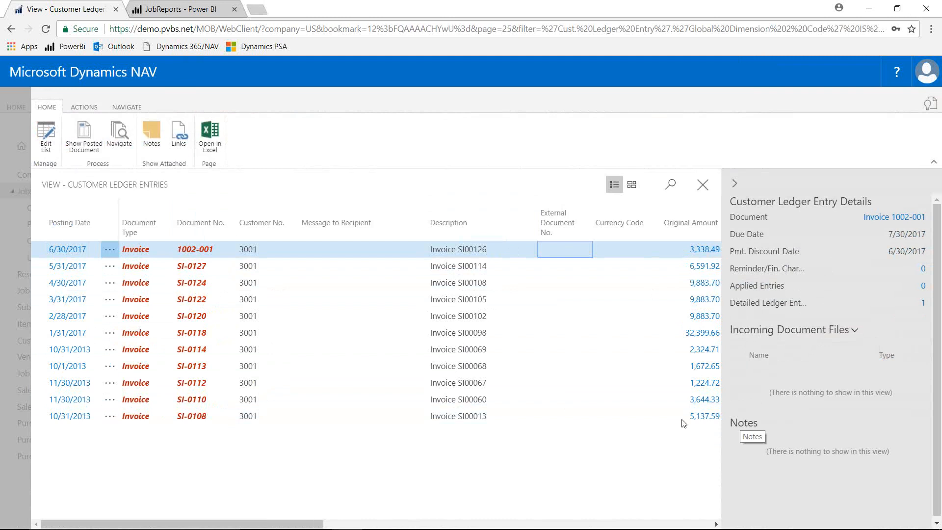
left_click(78, 136)
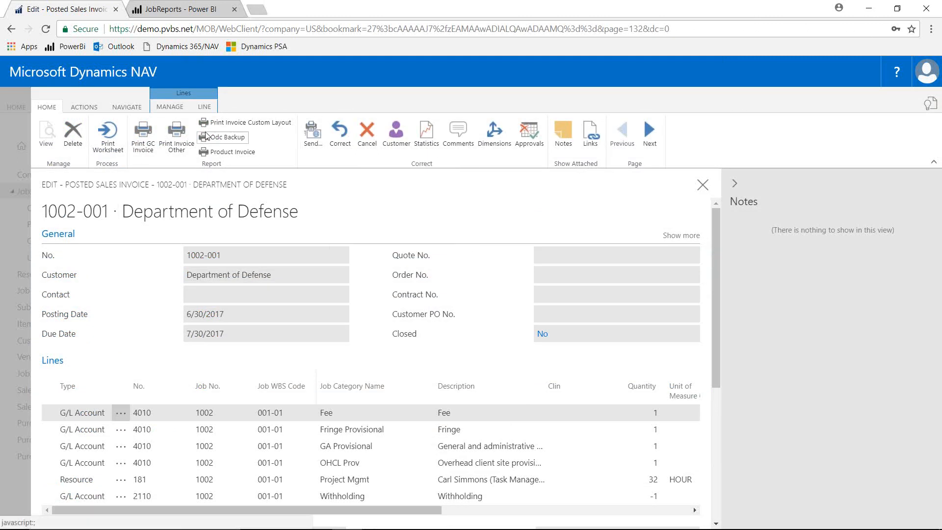
Step: Print the posted invoice as a GC Sales Invoice in PDF format and open the file to review both pages
left_click(145, 132)
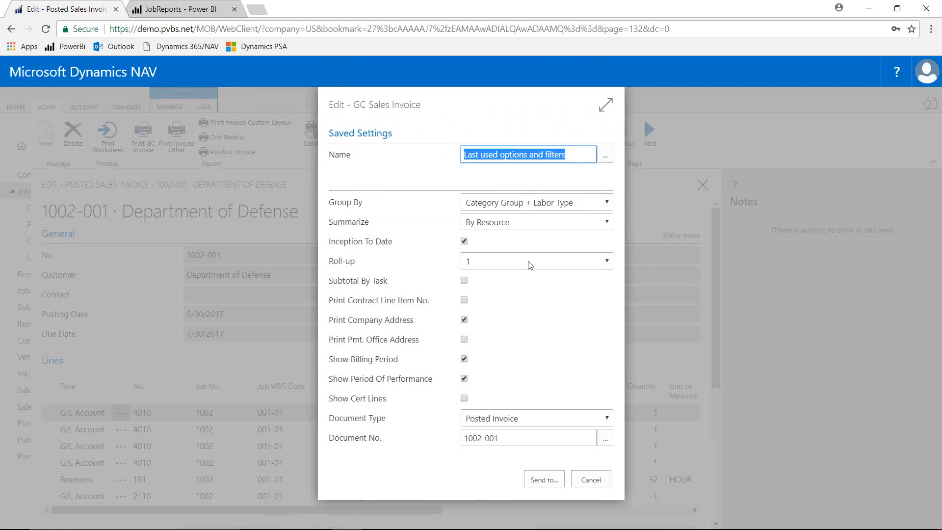
left_click(544, 479)
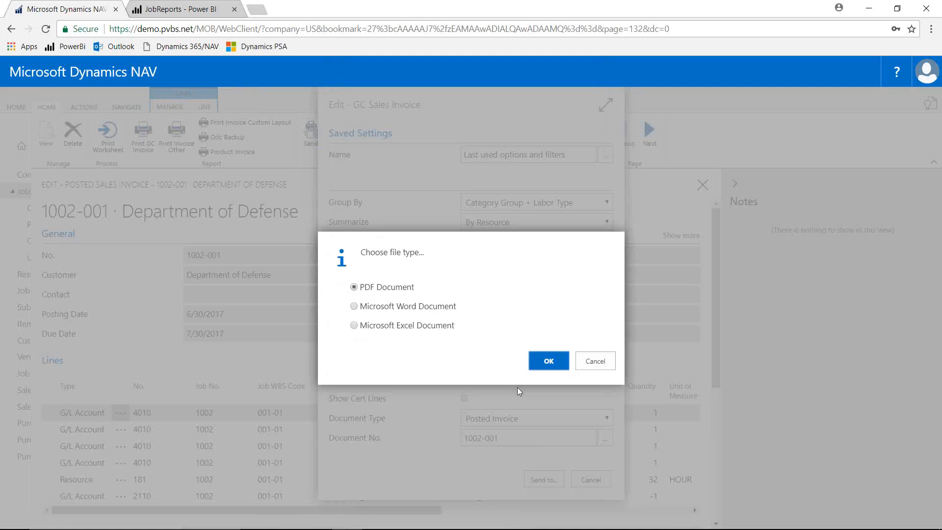
left_click(540, 368)
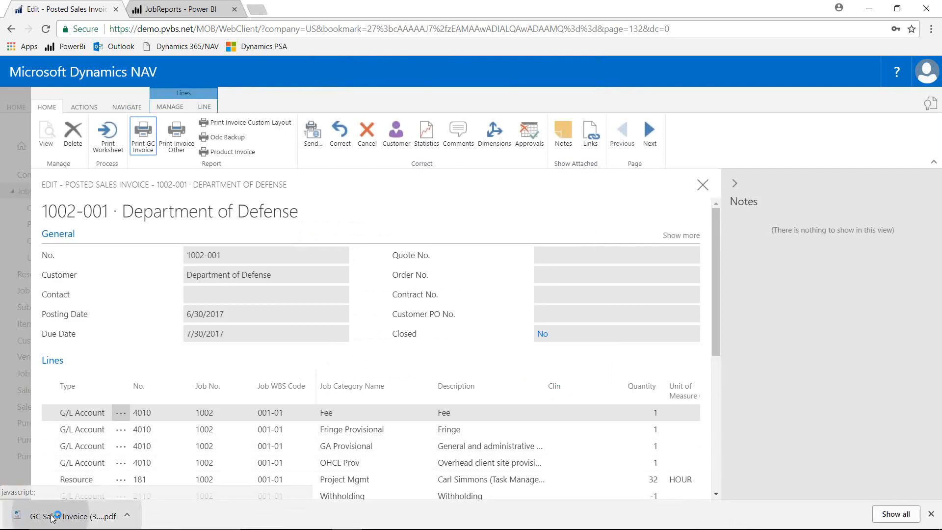
left_click(58, 514)
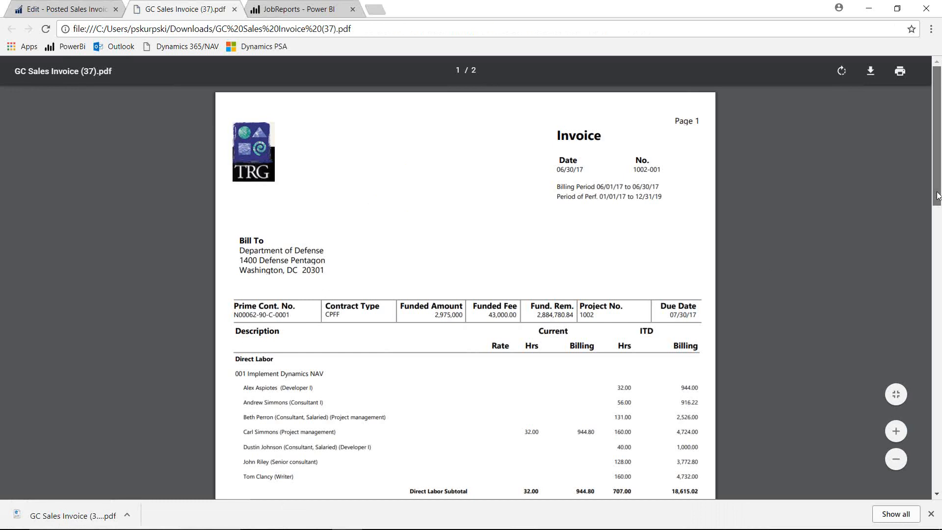
left_click_drag(937, 196, 941, 252)
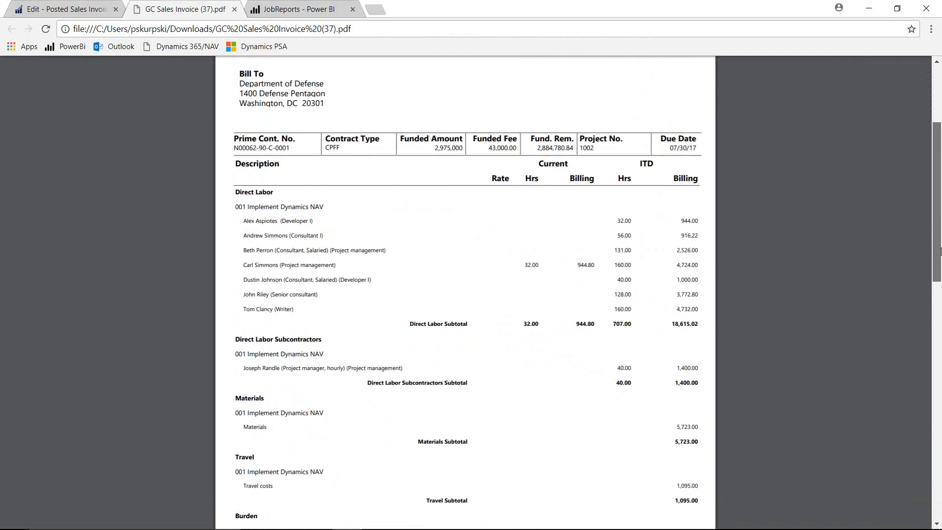
left_click_drag(940, 253, 936, 435)
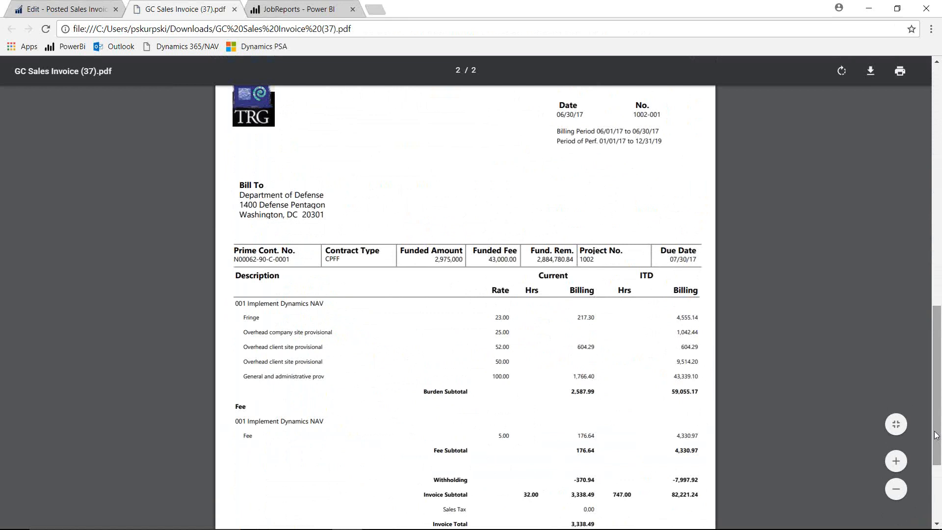
Step: Review the direct cost lines of the printed invoice, close the PDF and return to the job 1002 card
left_click_drag(935, 432, 936, 242)
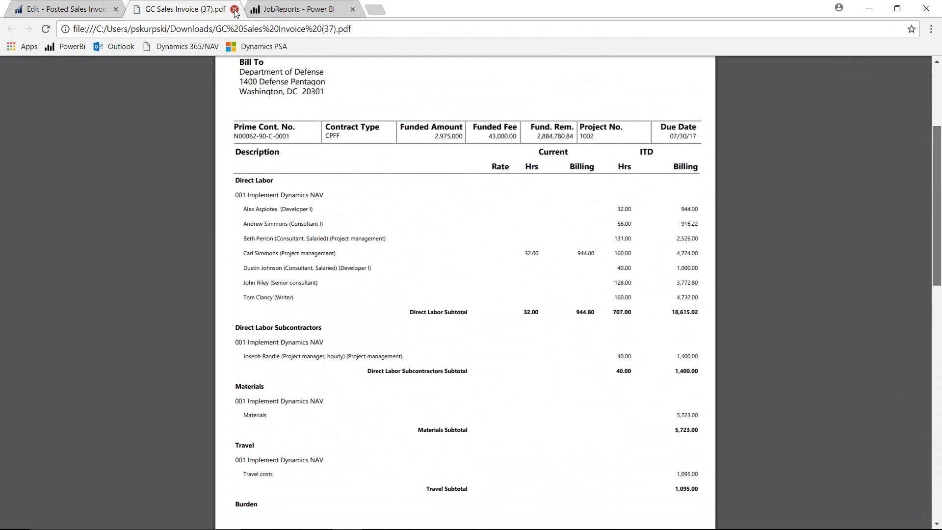
left_click(234, 10)
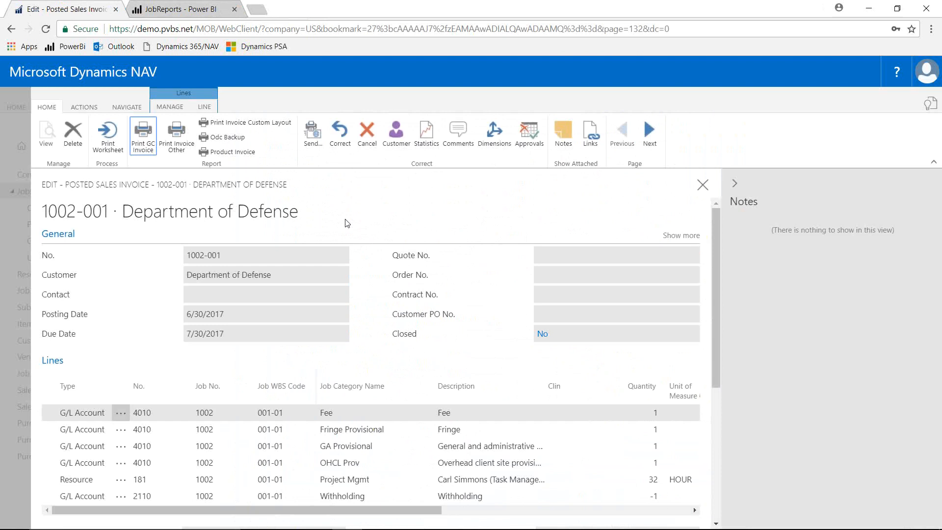
key("Escape")
key("Escape")
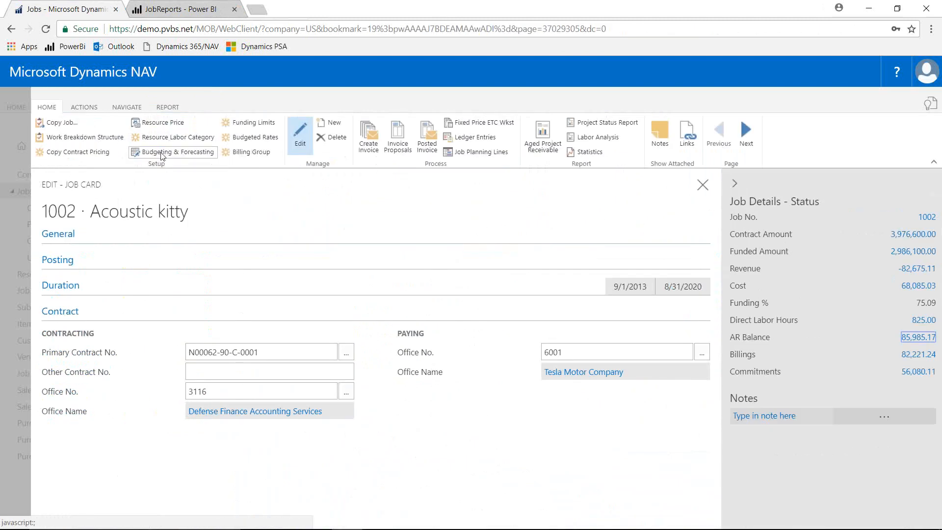
Step: Review the funding limits set by WBS code, type and category for job 1002 and return to the job card
left_click(262, 122)
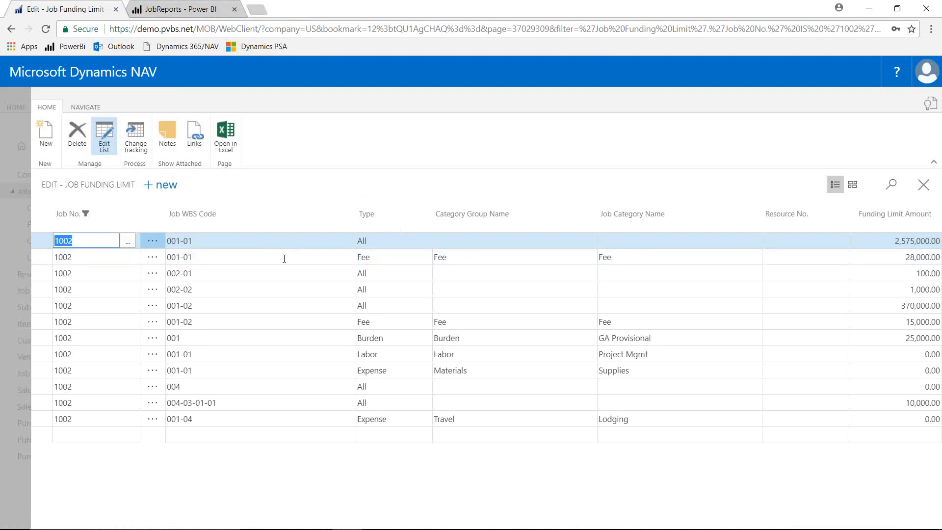
left_click(284, 338)
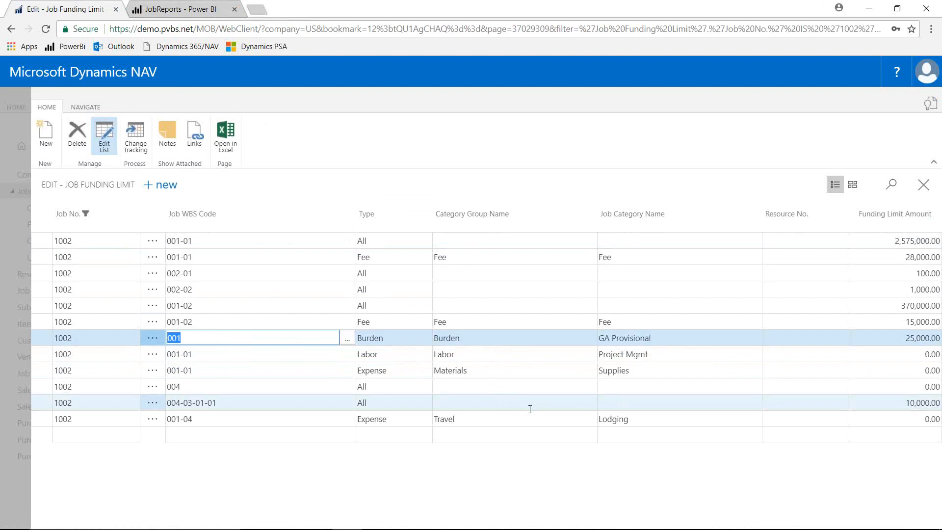
key("Escape")
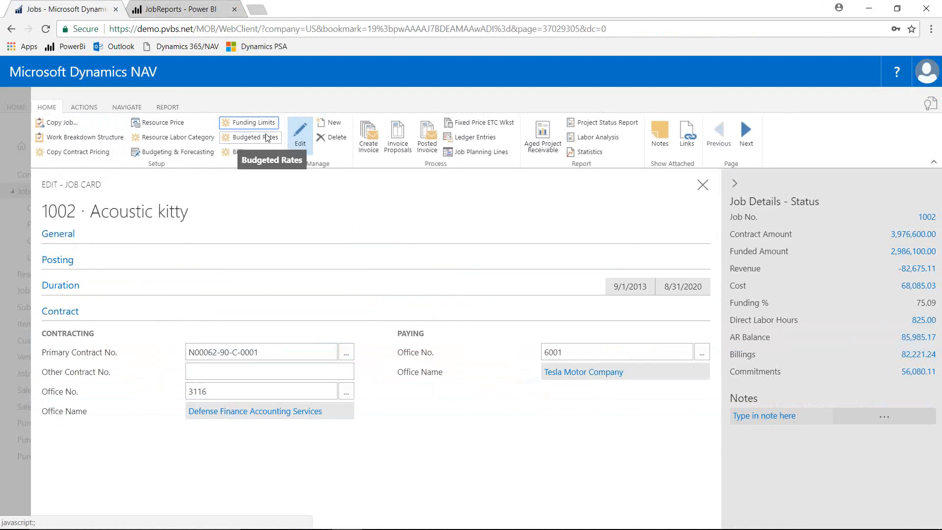
Step: Open the job alerts for job 1002 and check the Amount to Compare and Compare To options of the first alert
left_click(83, 108)
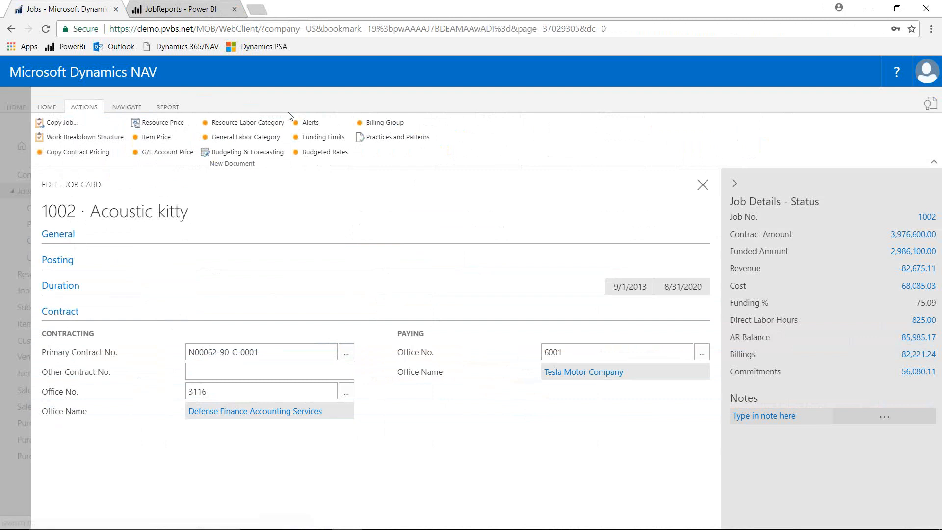
left_click(308, 123)
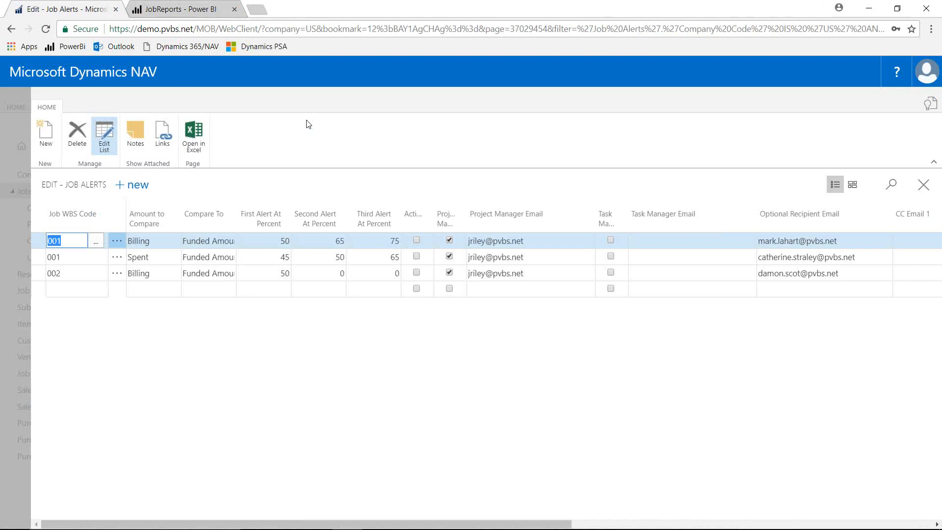
left_click(167, 246)
left_click(168, 246)
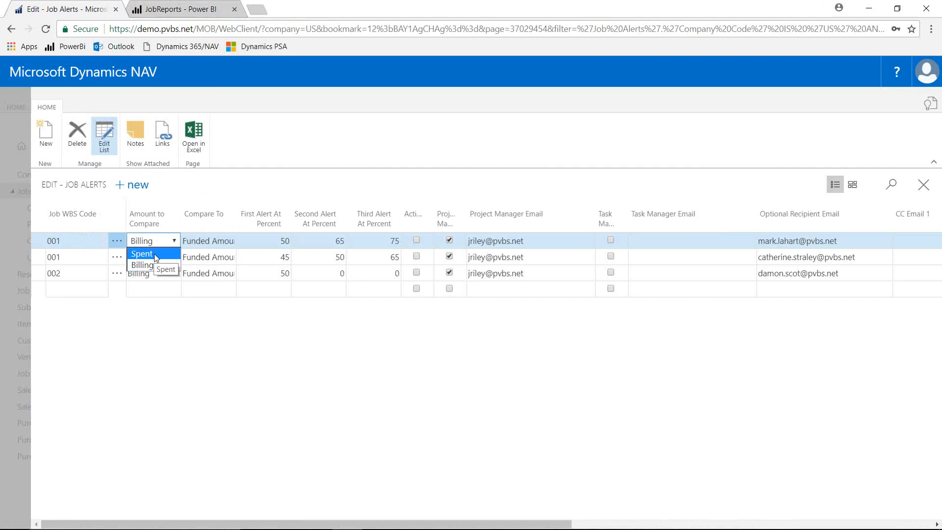
left_click(154, 254)
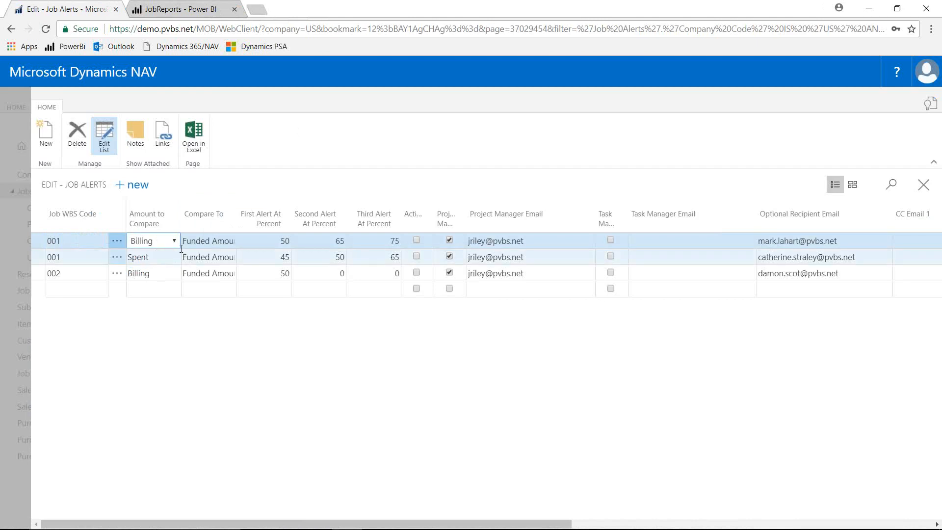
left_click(211, 245)
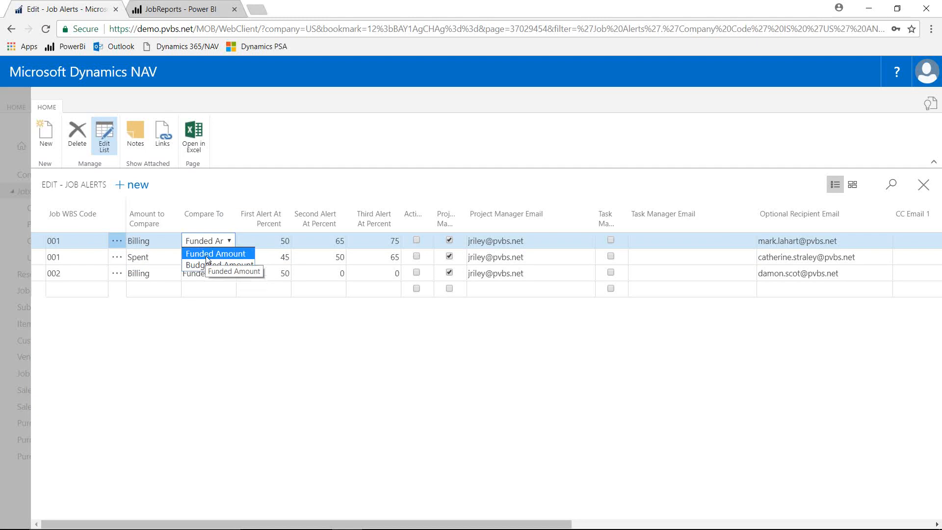
left_click(207, 254)
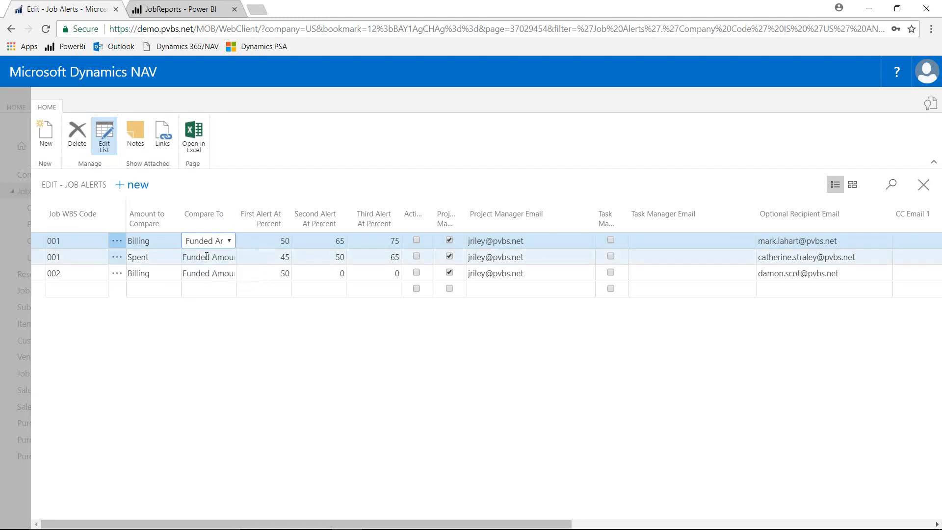
Step: Examine the alert percentages and the email recipient columns of the job alerts, and return to the job card
left_click(257, 242)
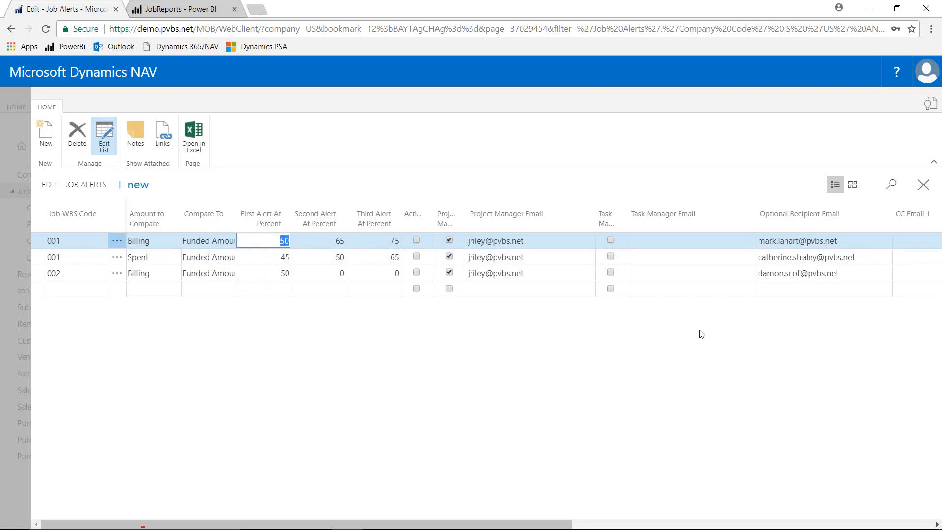
left_click_drag(529, 523, 668, 524)
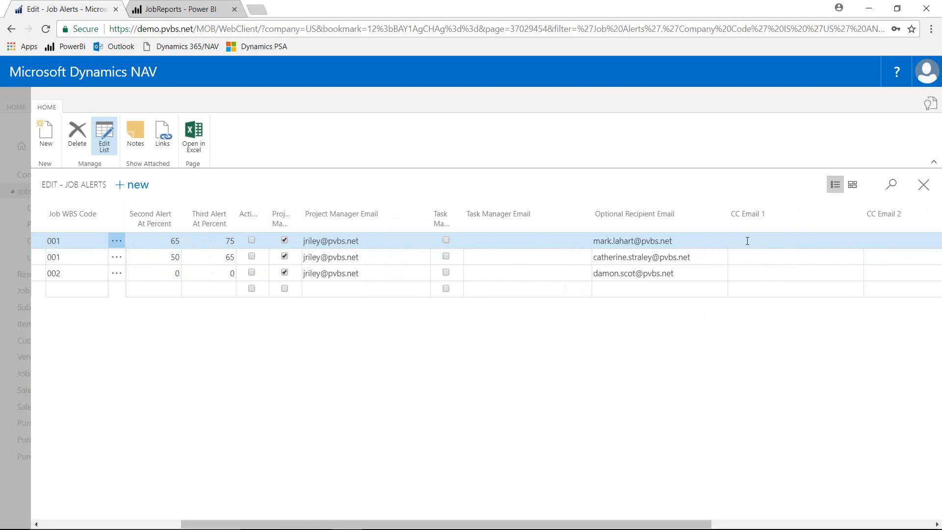
key("Escape")
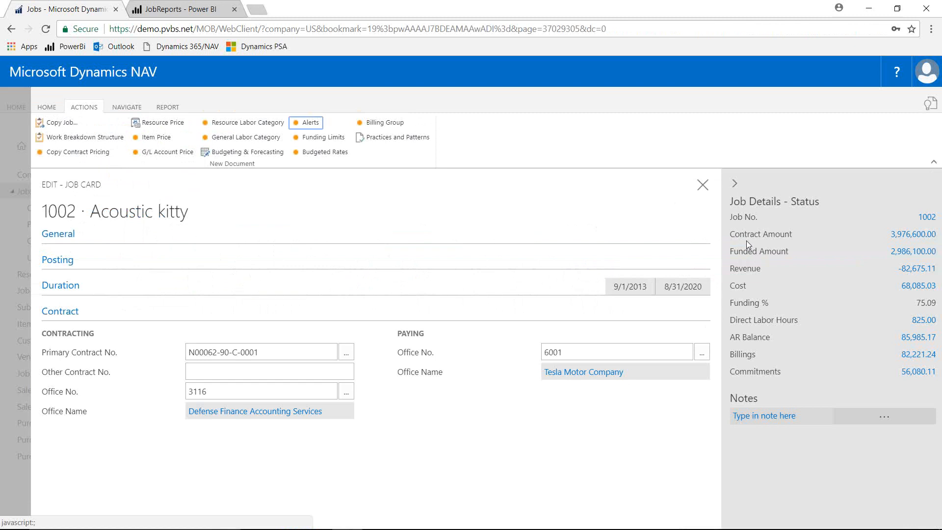
Step: Leave job 1002, open the card of job 1004, Project kempster, and show its general details
key("Escape")
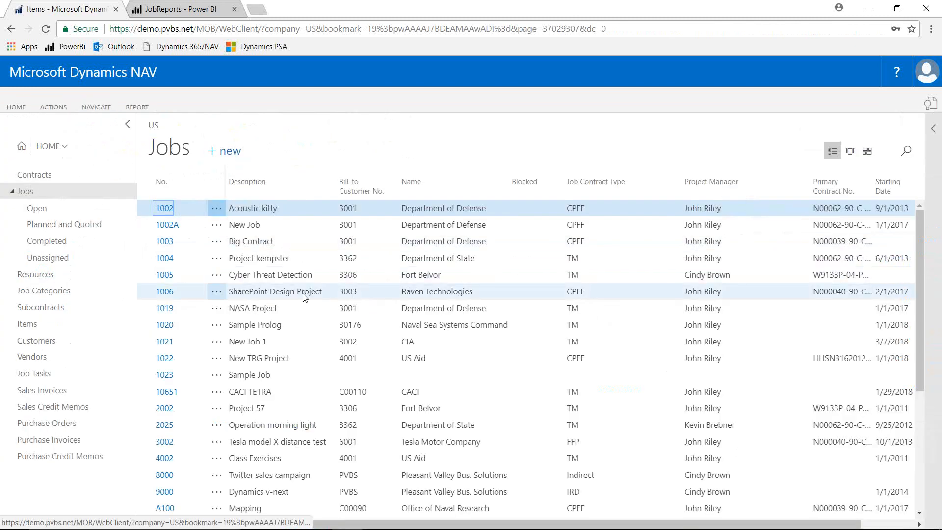
left_click(165, 259)
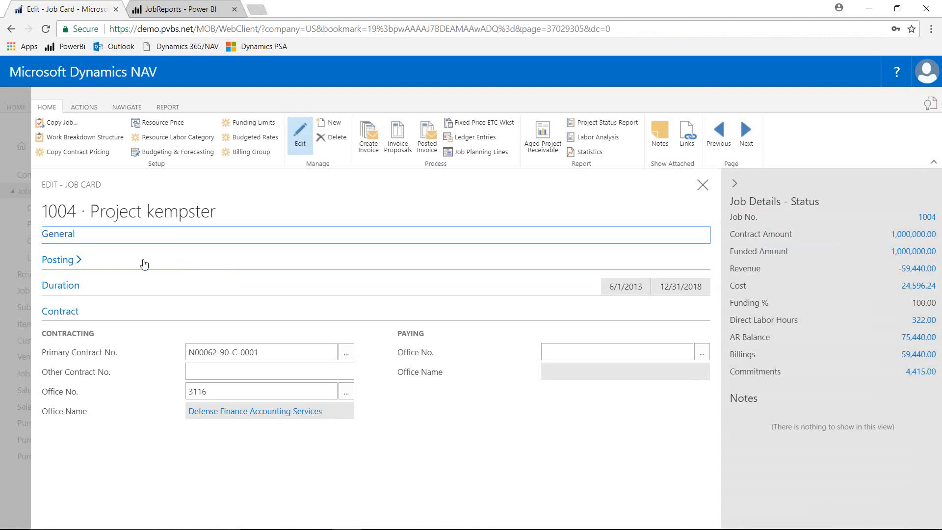
left_click(58, 235)
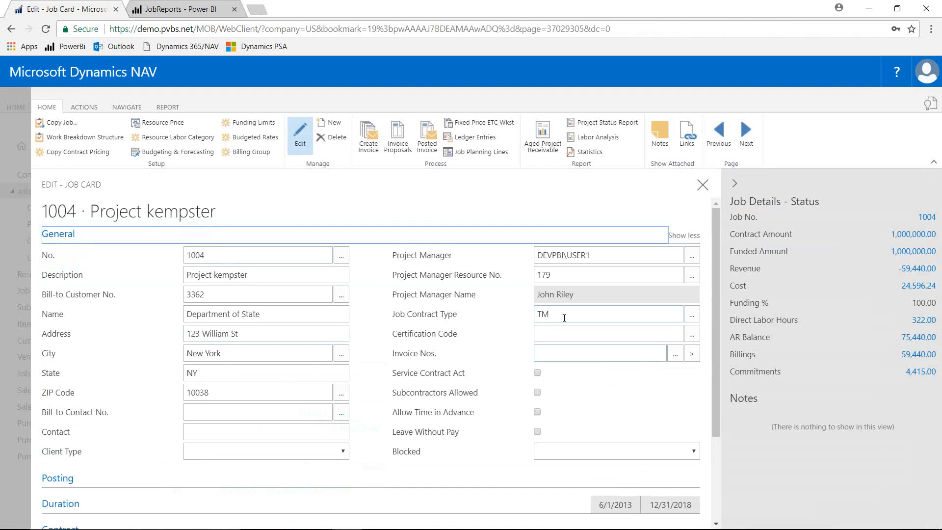
Step: Add a job 1004 resource price for Labor Category Code WRITER with starting date 1/1/2018 and unit price 175
left_click(164, 123)
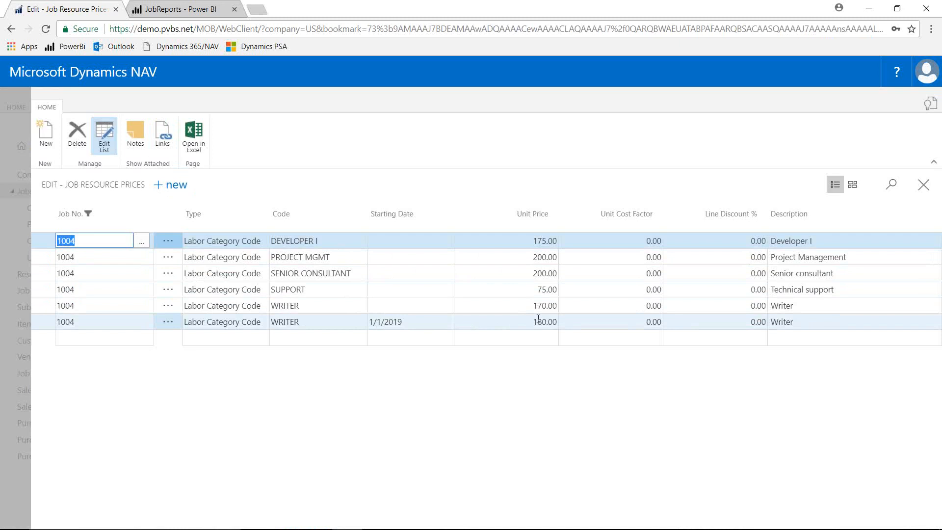
left_click(244, 338)
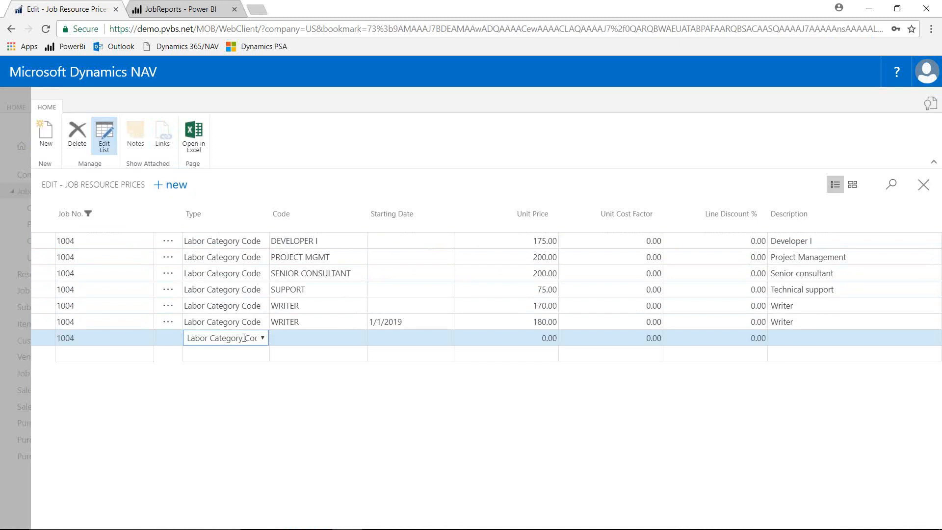
key("Tab")
type("writer")
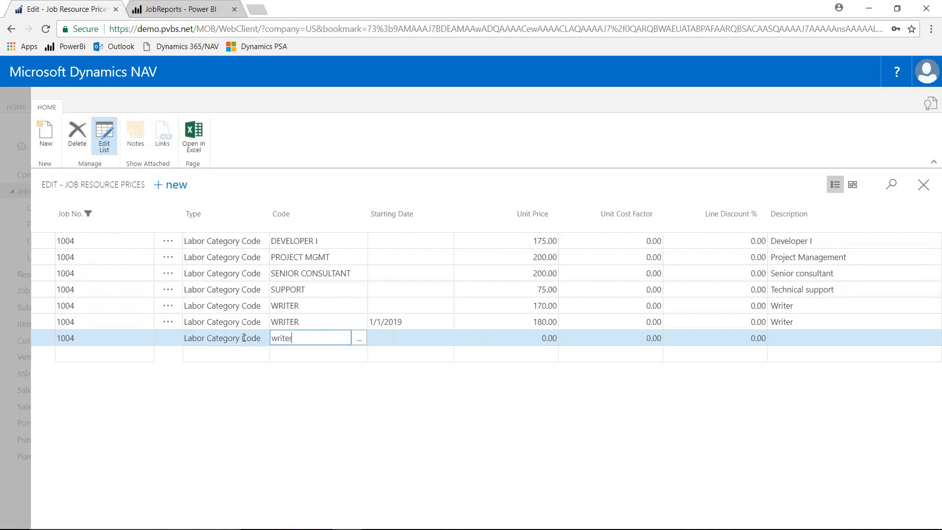
key("Tab")
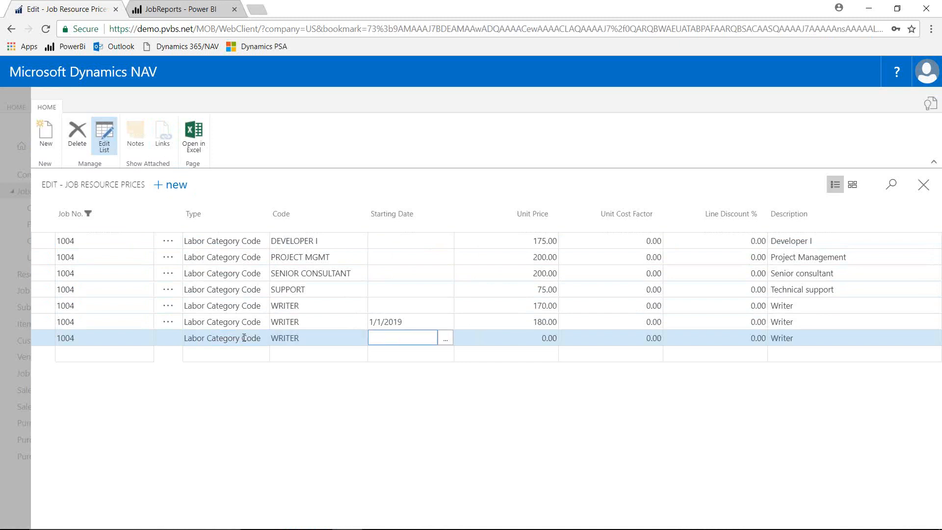
type("1/1")
key("Tab")
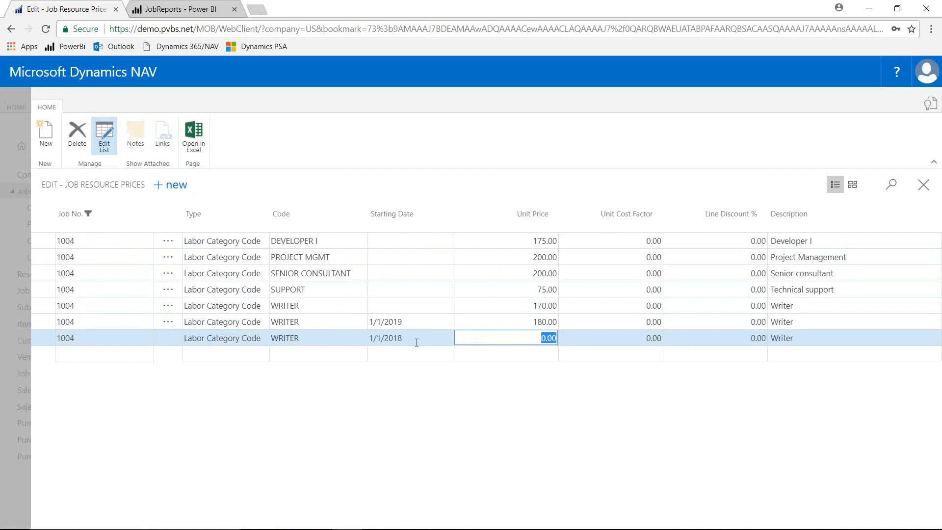
type("175")
key("Tab")
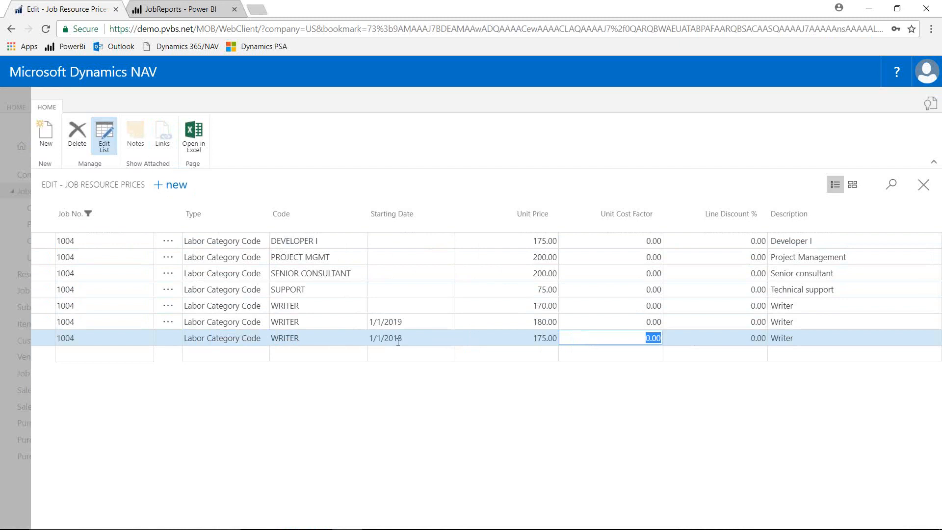
Step: Set the new WRITER price's starting date to 1/5/2018 and return to the job 1004 card
left_click(381, 337)
left_click(382, 338)
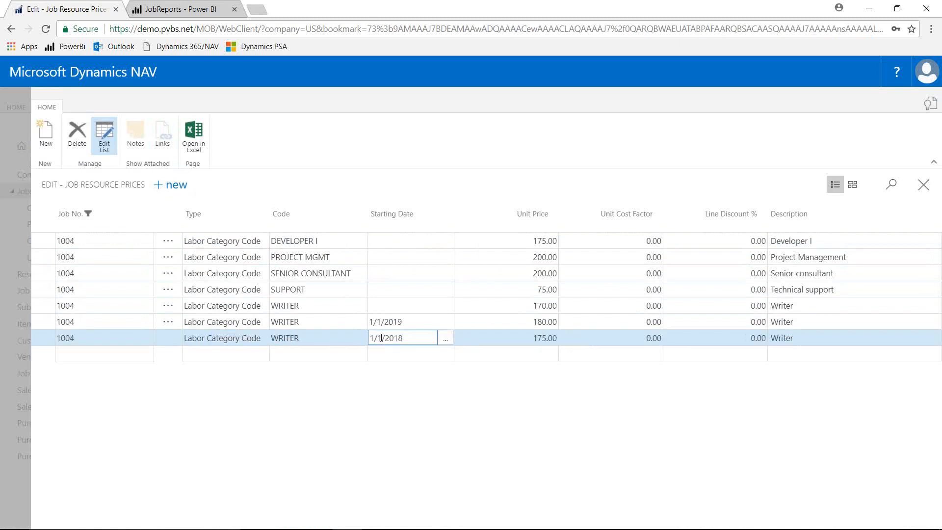
key("BackSpace")
type("5")
key("Tab")
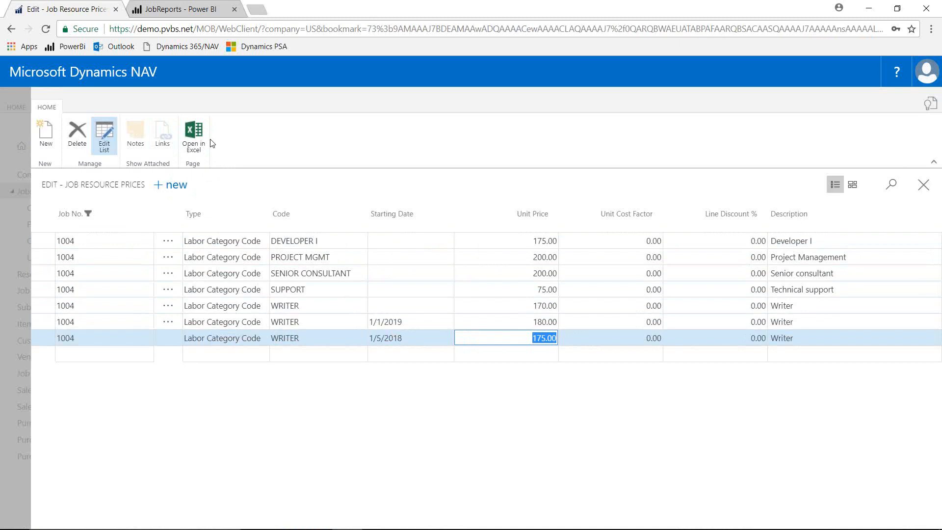
key("Escape")
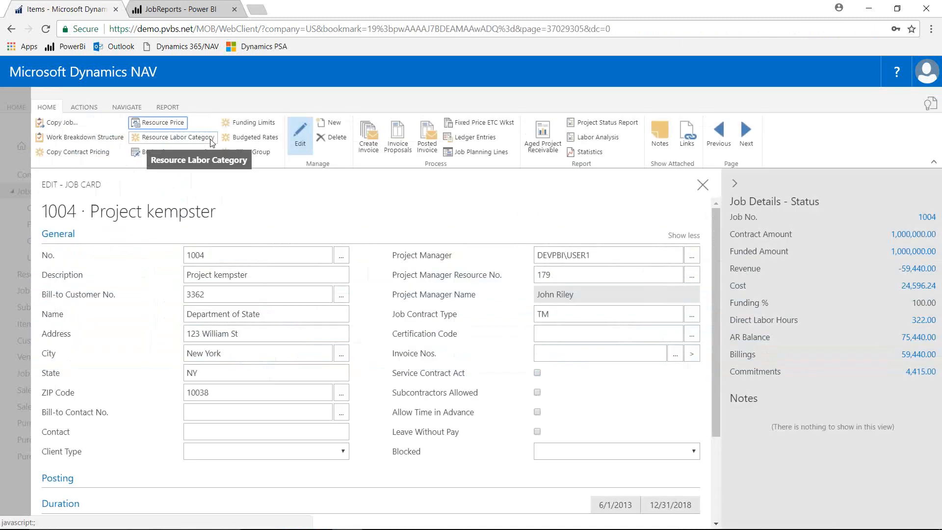
Step: Fill in the Copy Contract Pricing Schedule options with starting date 1/1/2018 and discount 3%, and cancel the copy
left_click(95, 153)
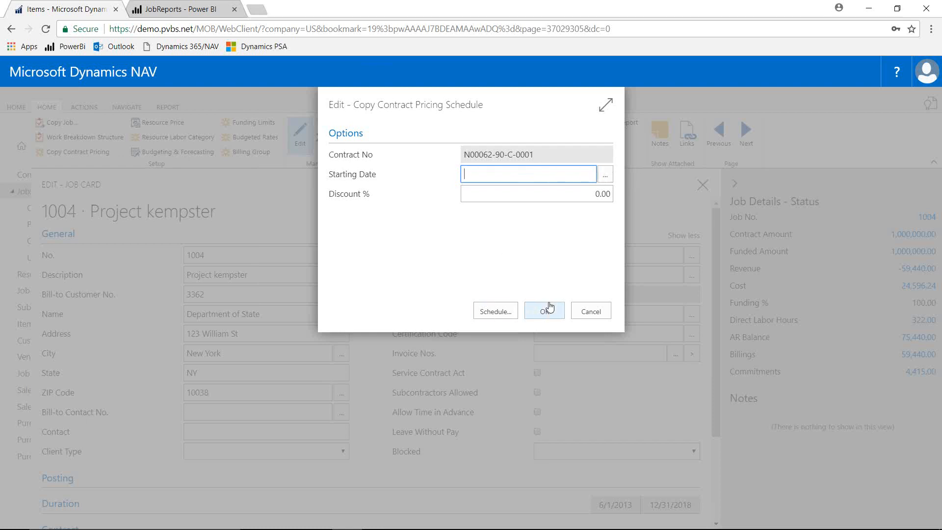
type("1/1")
key("Tab")
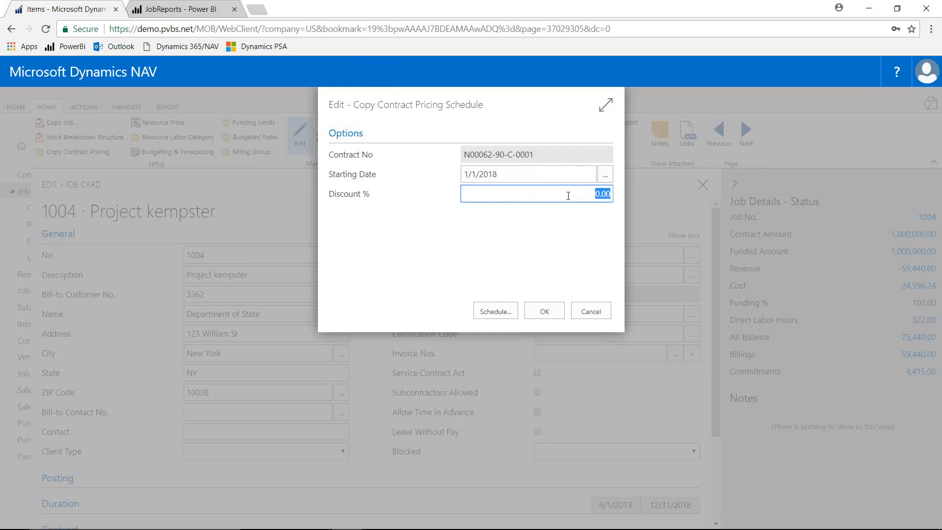
type("3")
key("Tab")
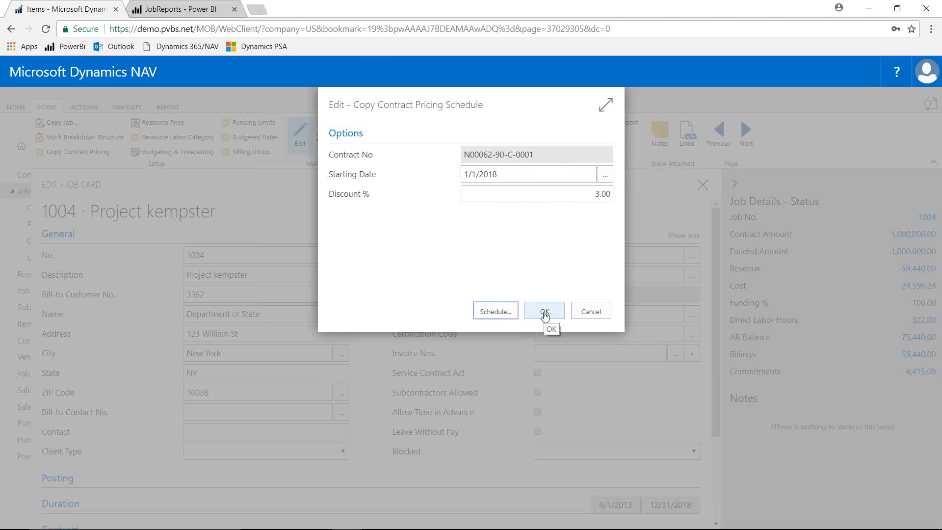
left_click(591, 309)
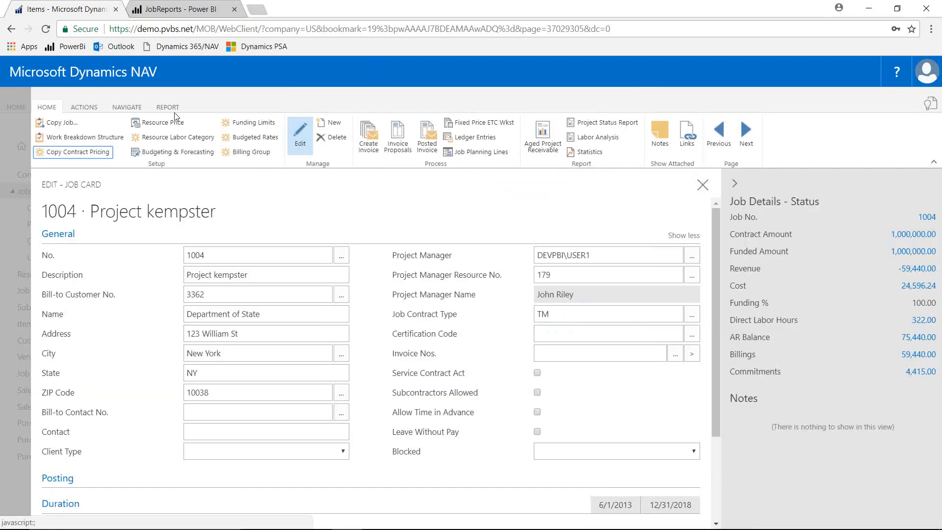
Step: Review job 1004's resource prices, and look up resource 178 from its labor category defaults in the full resource list
left_click(171, 122)
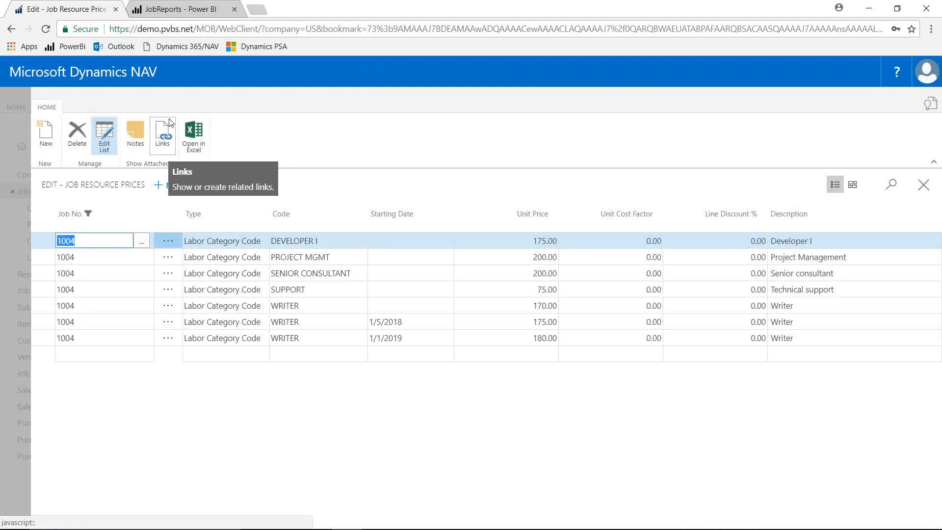
key("Escape")
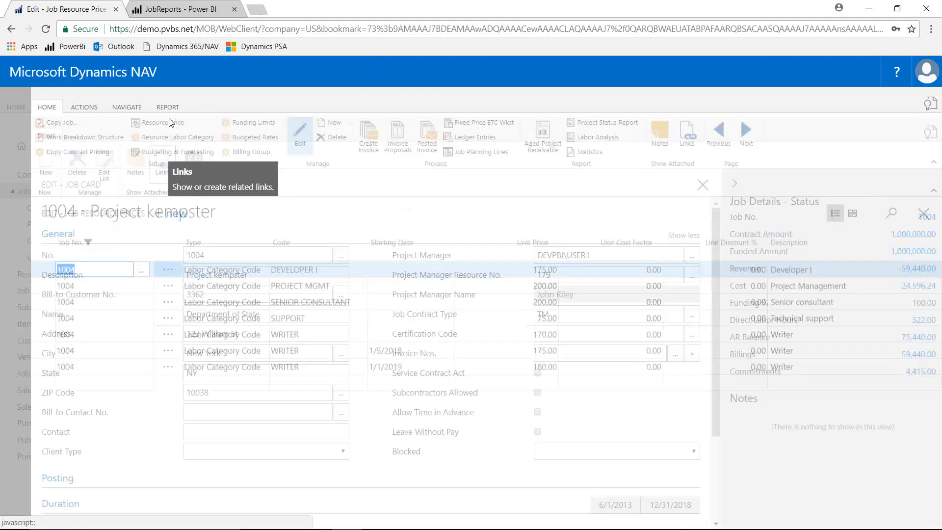
left_click(157, 141)
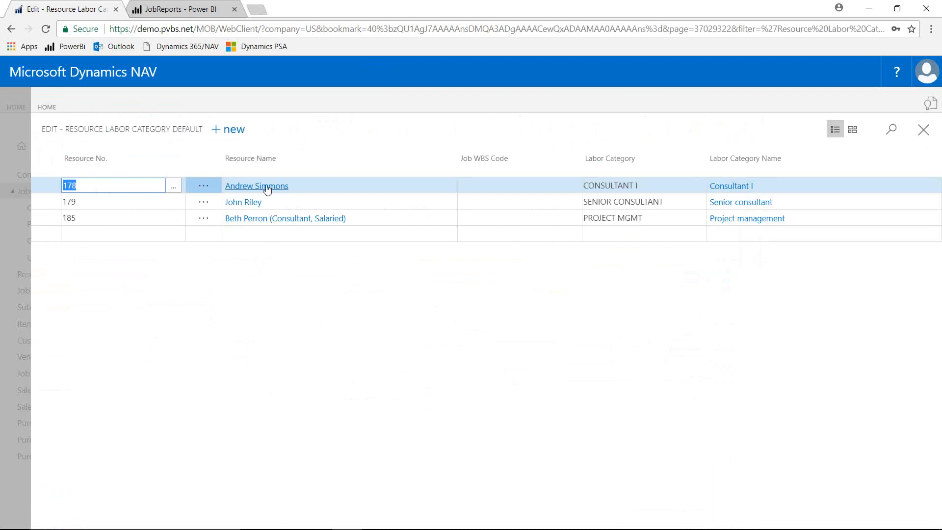
left_click(173, 188)
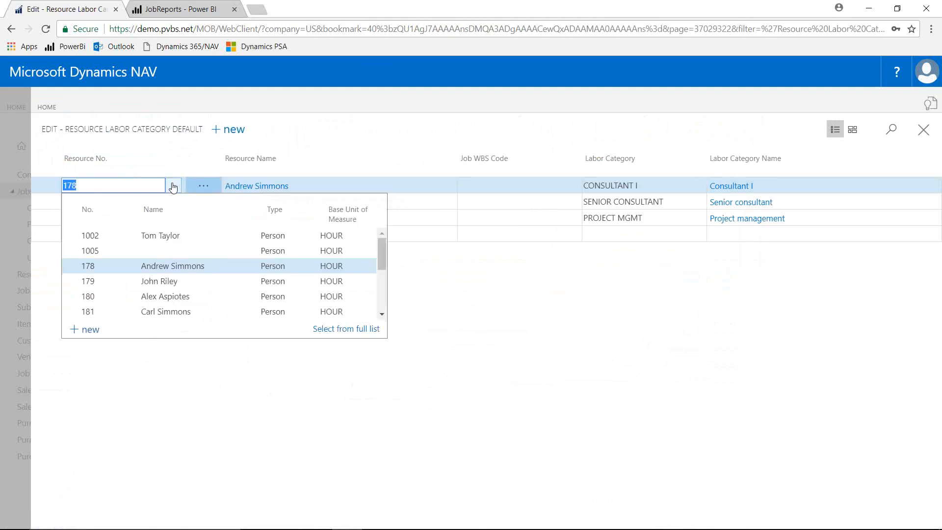
left_click(343, 330)
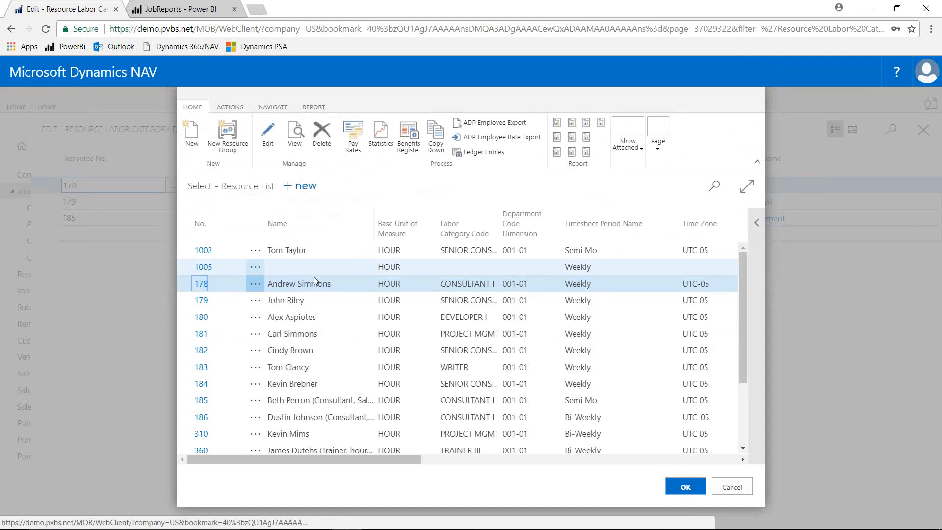
double_click(462, 287)
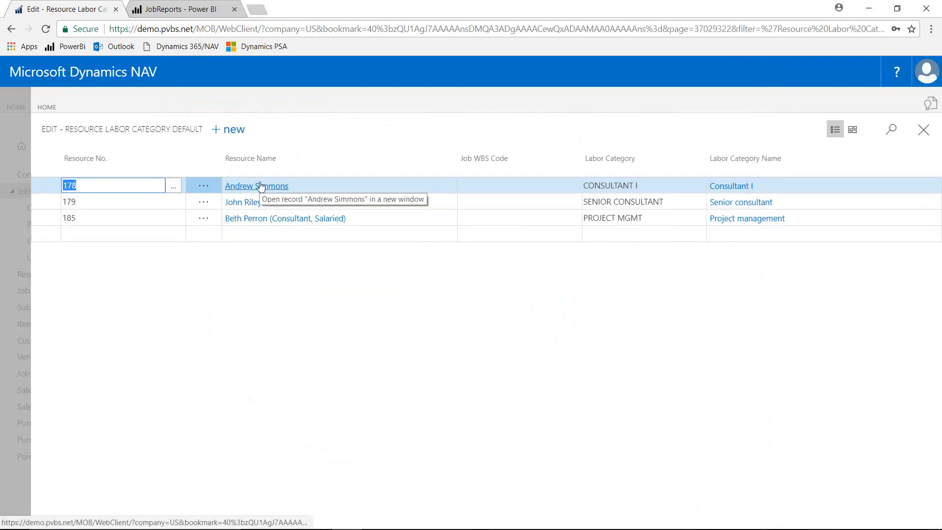
Step: Check the labor category of resource 185 in the full resource list and return to the labor category defaults
left_click(169, 218)
left_click(170, 217)
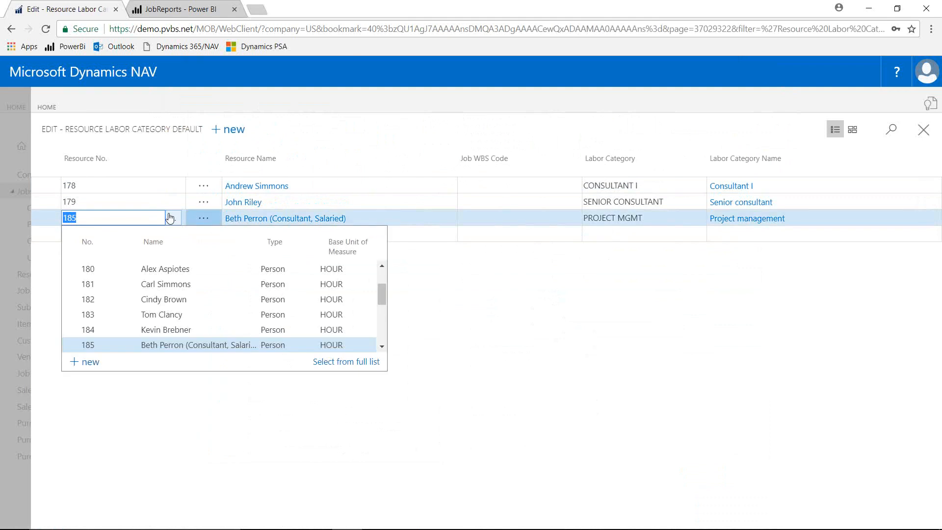
left_click(352, 360)
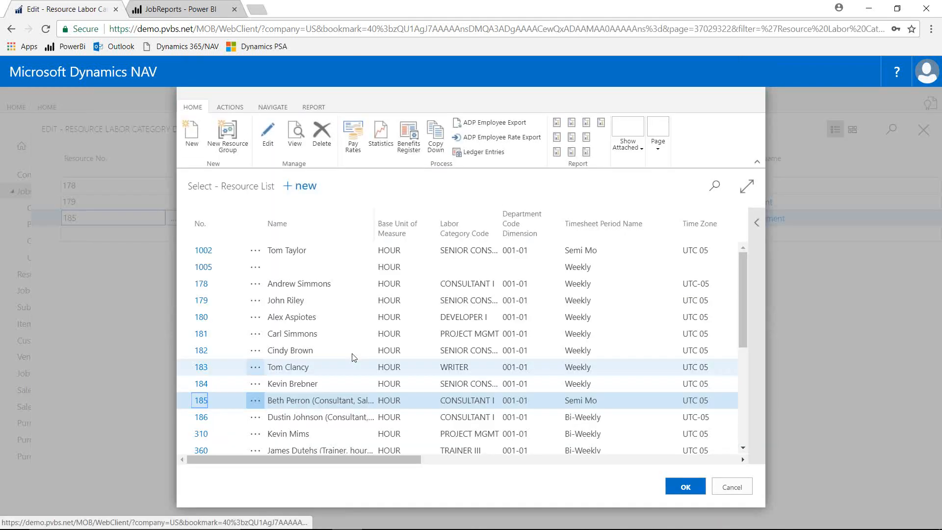
key("Escape")
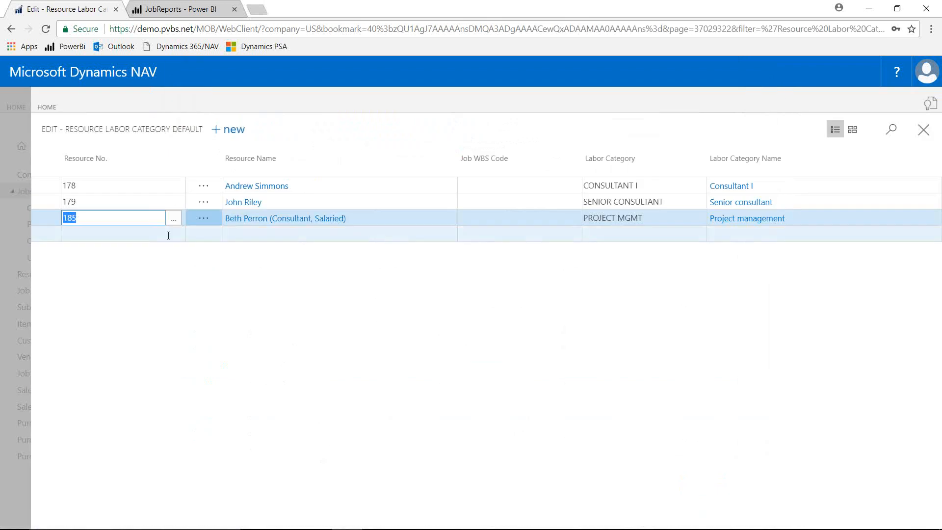
Step: Add a labor category default line for resource 180 and check that resource in the full resource list
left_click(168, 236)
left_click(172, 237)
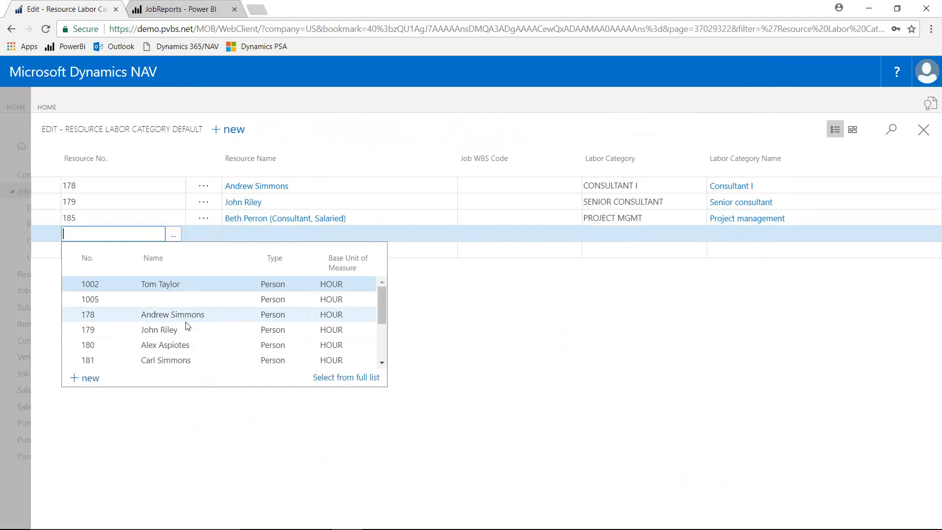
left_click(169, 327)
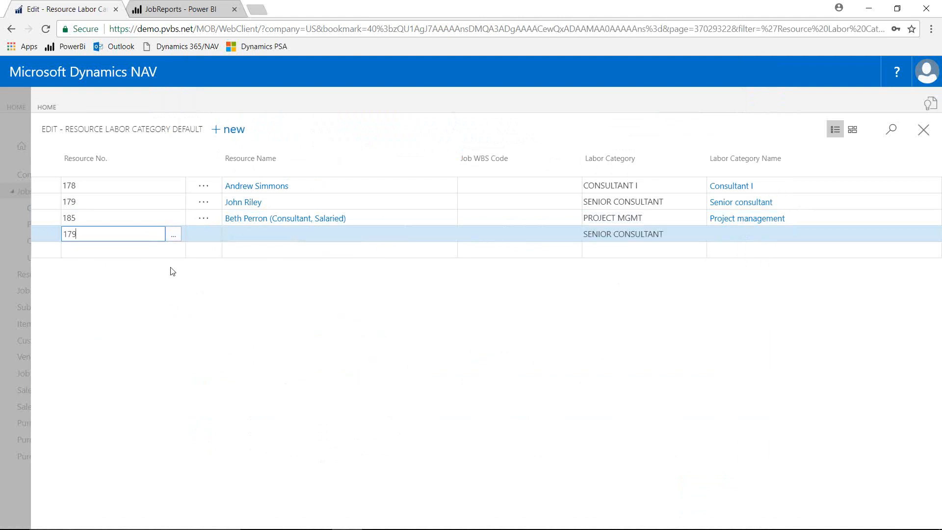
left_click(171, 237)
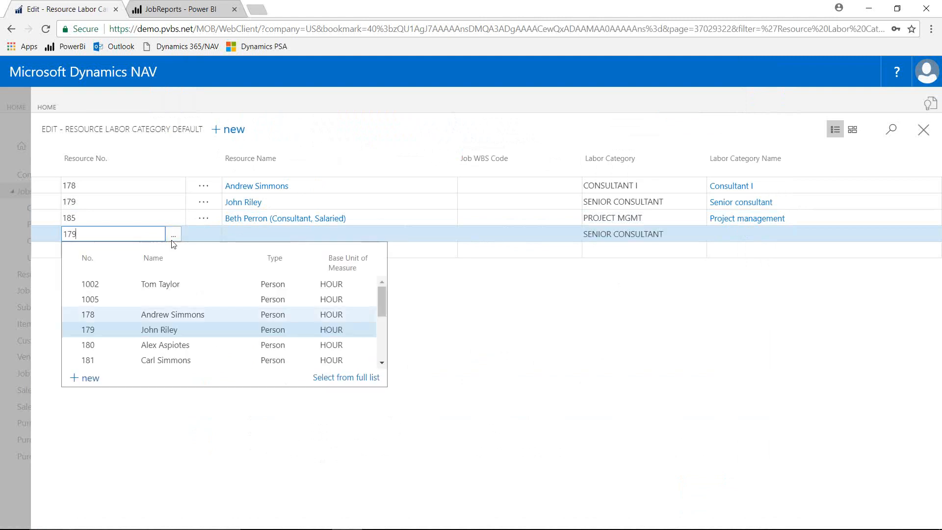
left_click(167, 346)
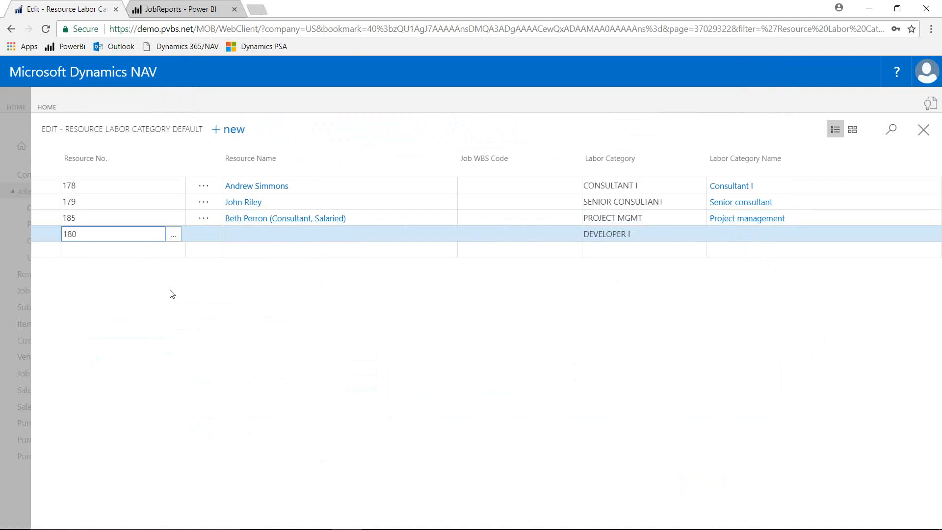
left_click(173, 234)
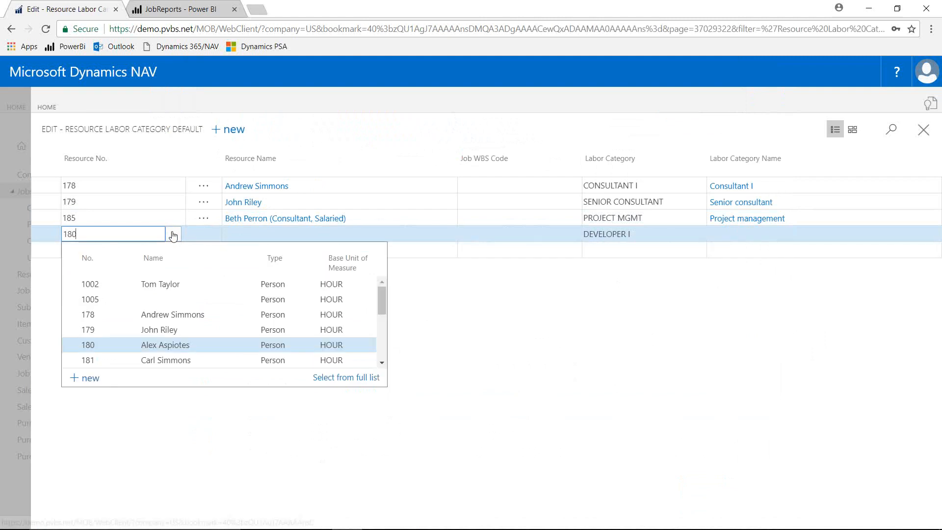
left_click(337, 379)
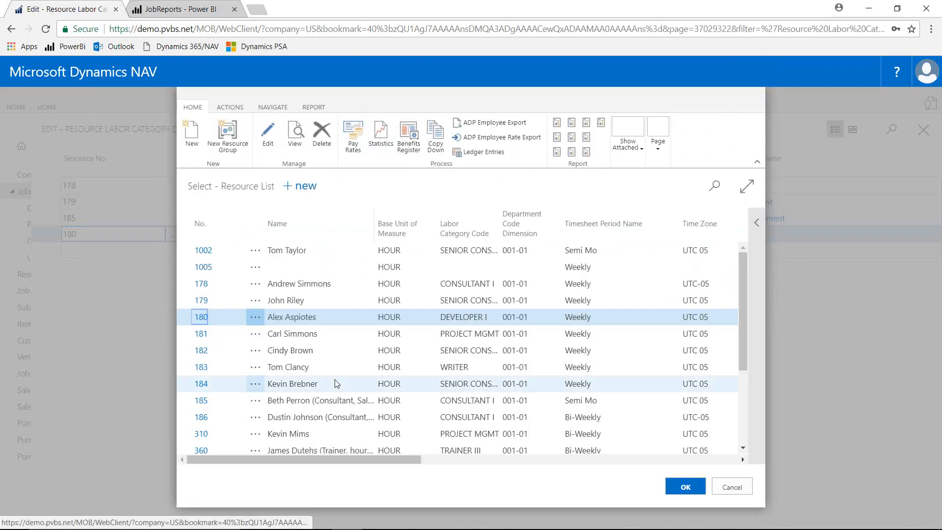
double_click(402, 316)
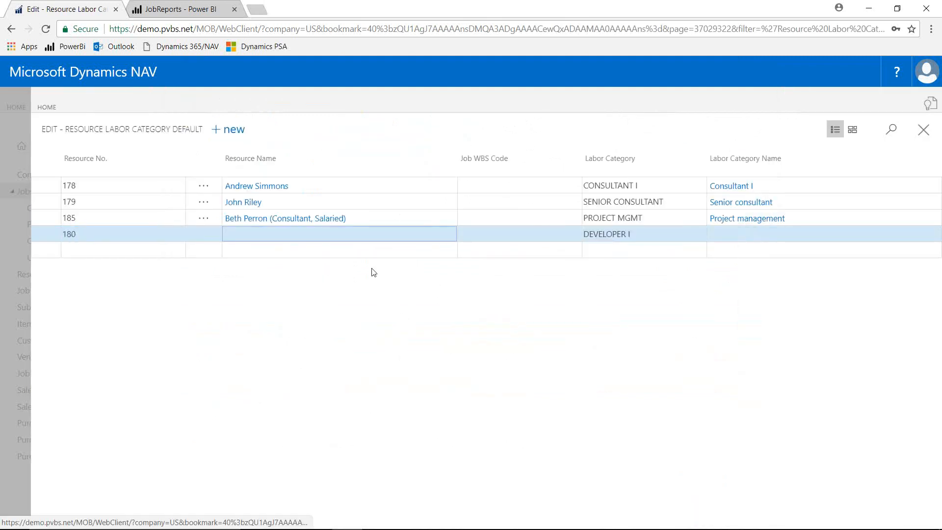
Step: Set resource 180's default labor category to CONSULTANT I and return to the jobs list
left_click(557, 233)
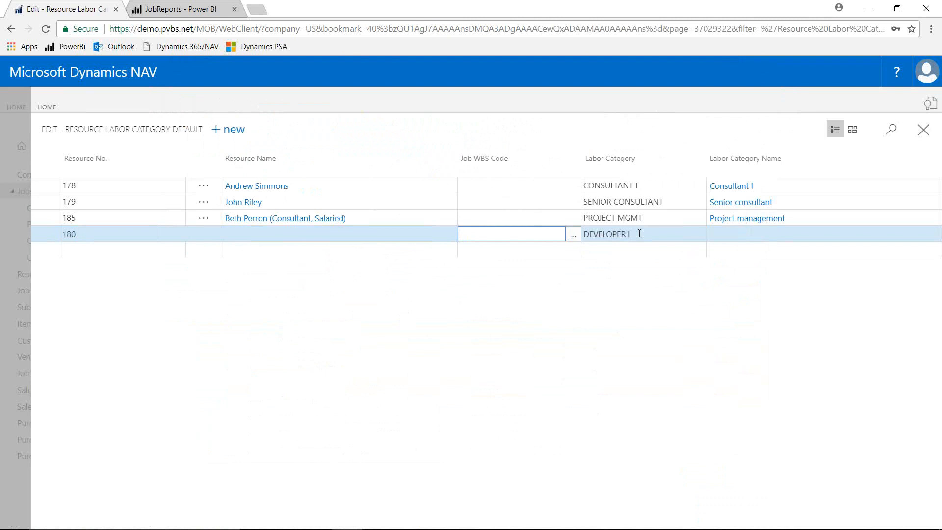
left_click(611, 234)
left_click(699, 239)
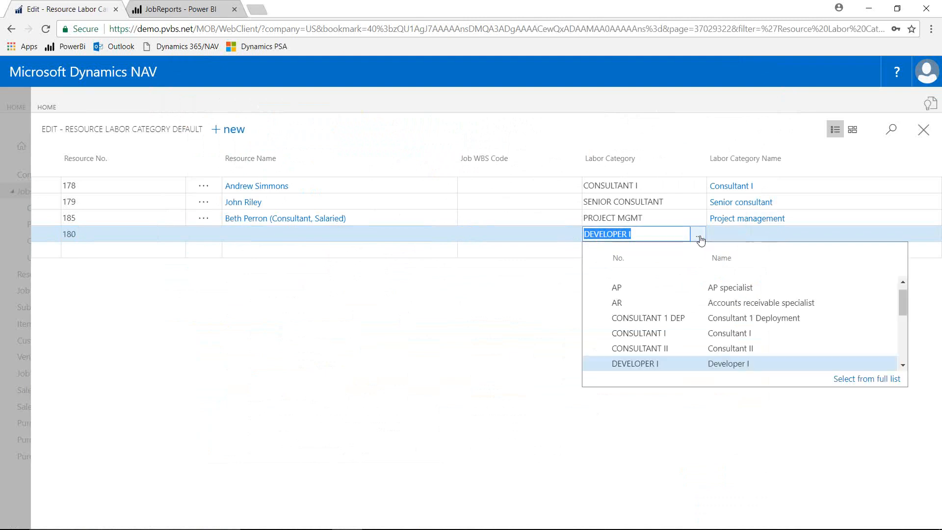
left_click(638, 332)
key("Up")
key("Down")
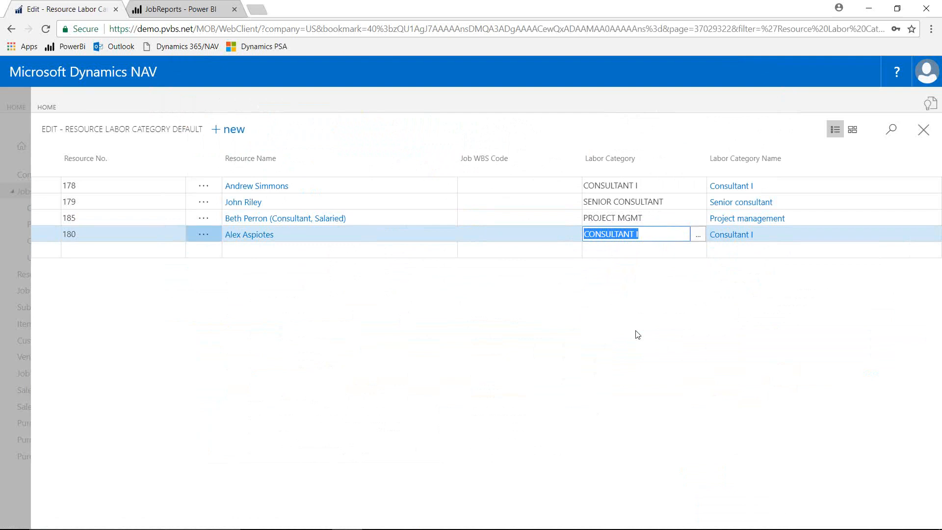
key("Escape")
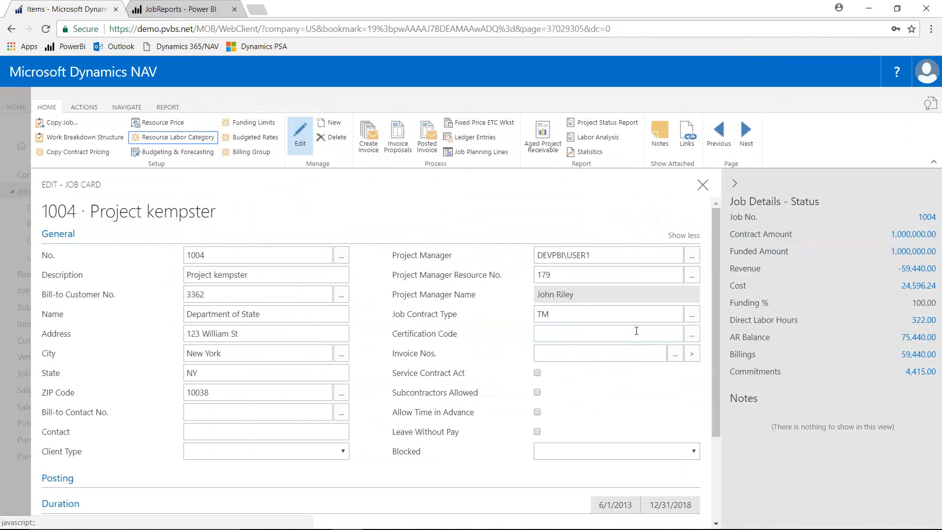
key("Escape")
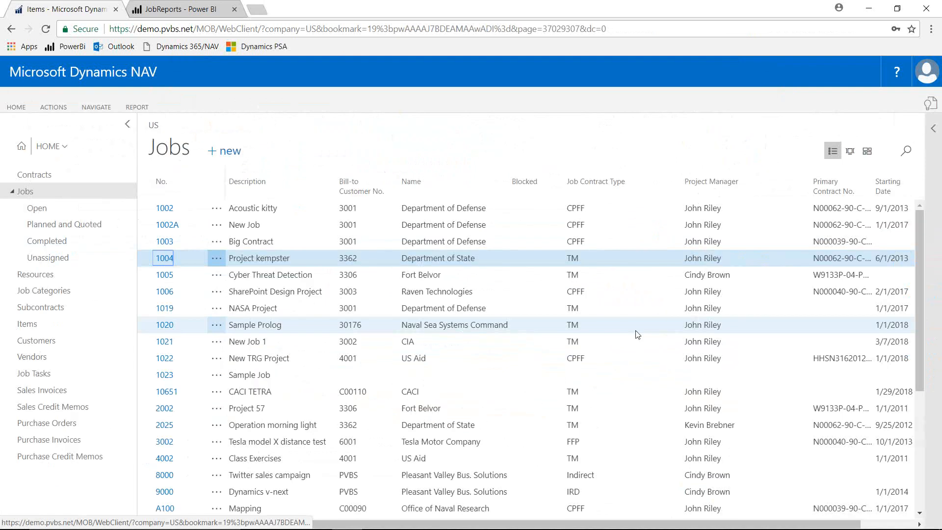
Step: From the home page, start a new job based on an existing job, with the description "AI project for DARPA"
left_click(22, 147)
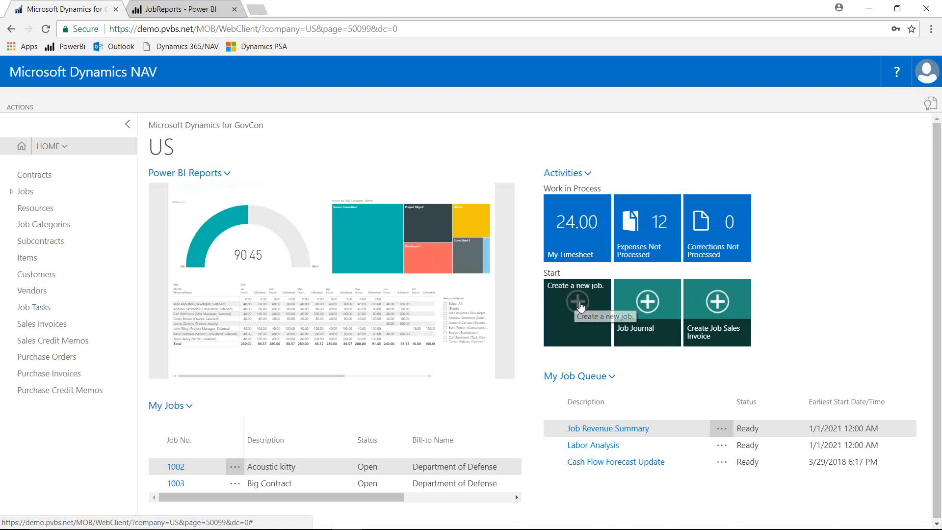
left_click(579, 303)
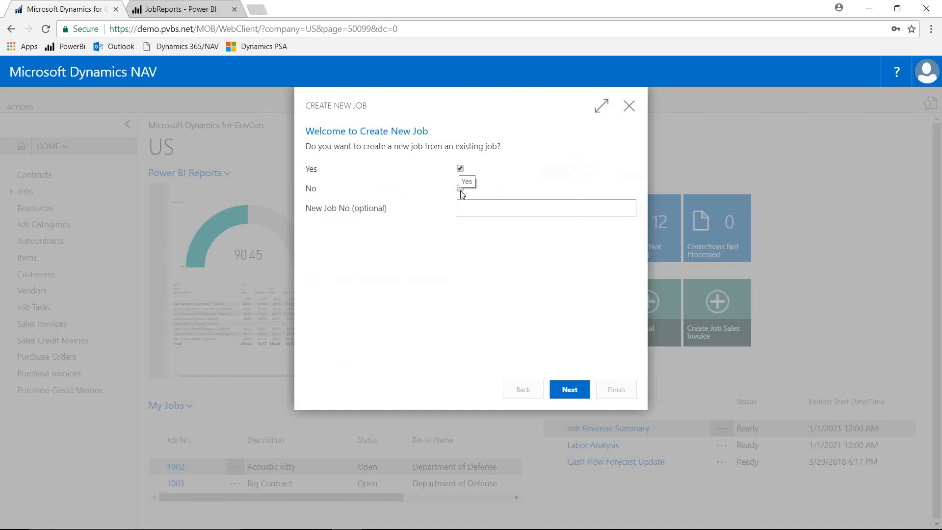
left_click(570, 403)
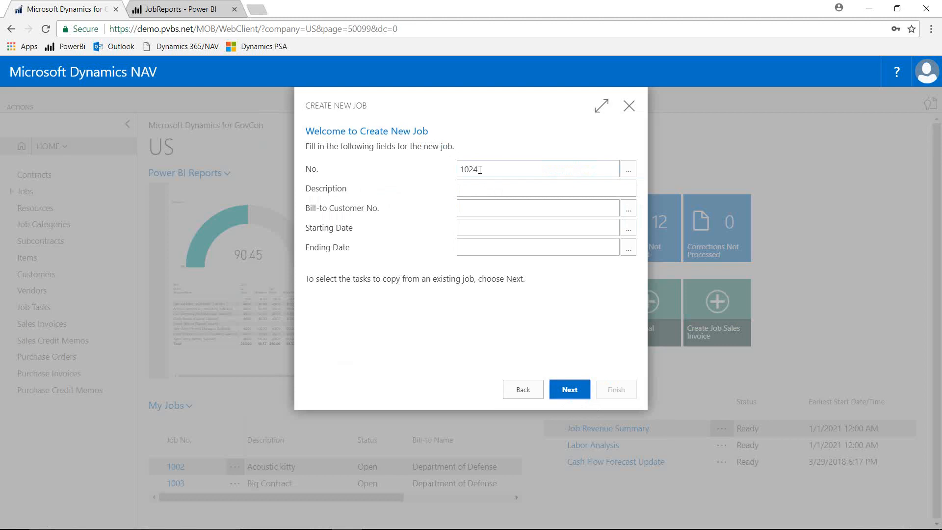
left_click(480, 170)
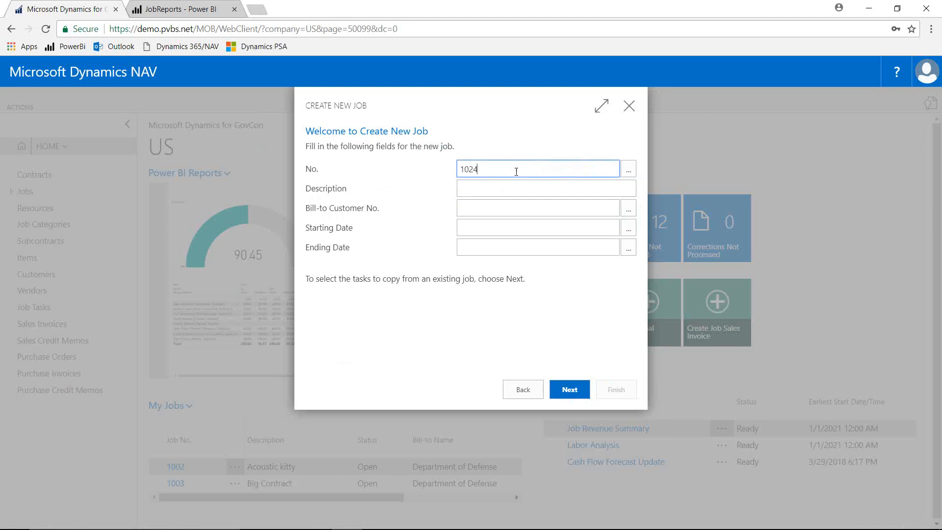
left_click(470, 193)
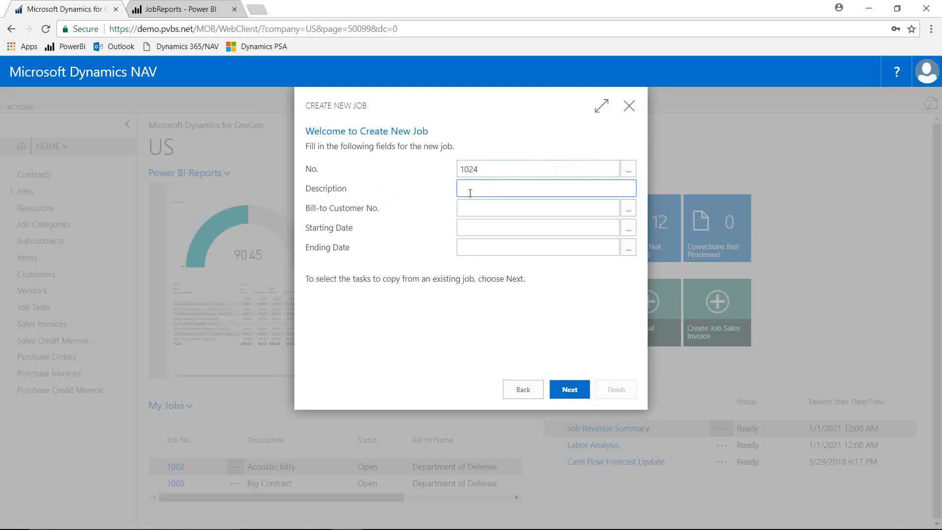
type("AI project for DARPA")
key("Tab")
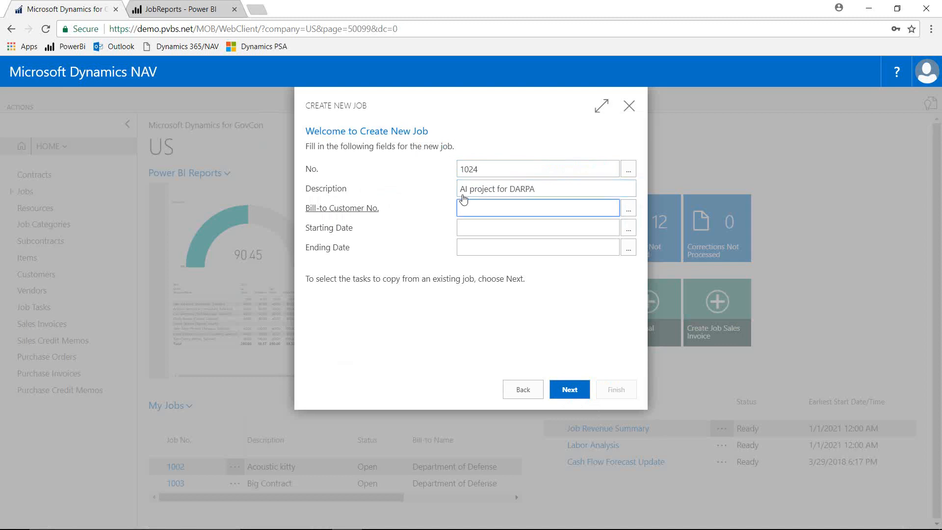
Step: Choose the new job's bill-to customer and set its starting date to 3/29/2018 and ending date to 12/31/2018
left_click(628, 209)
key("Return")
left_click(627, 228)
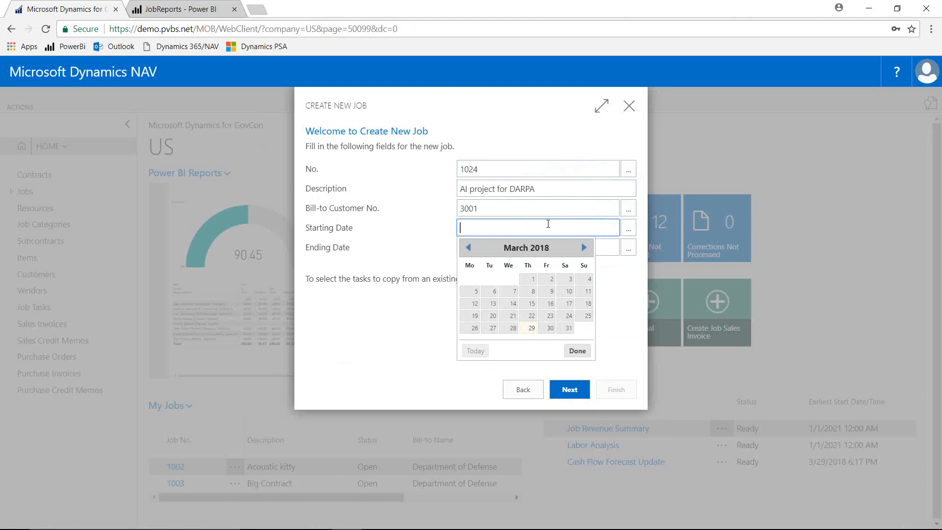
type("t")
key("Tab")
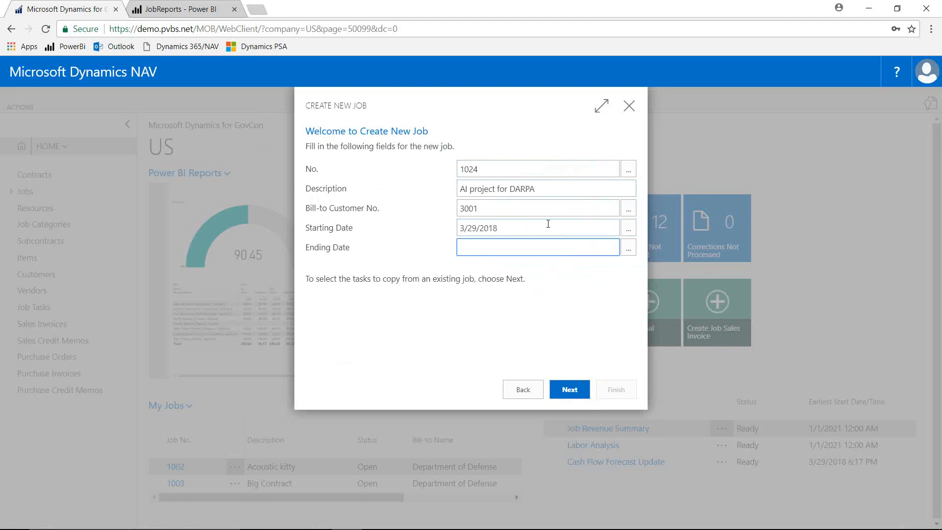
type("12/31")
key("Tab")
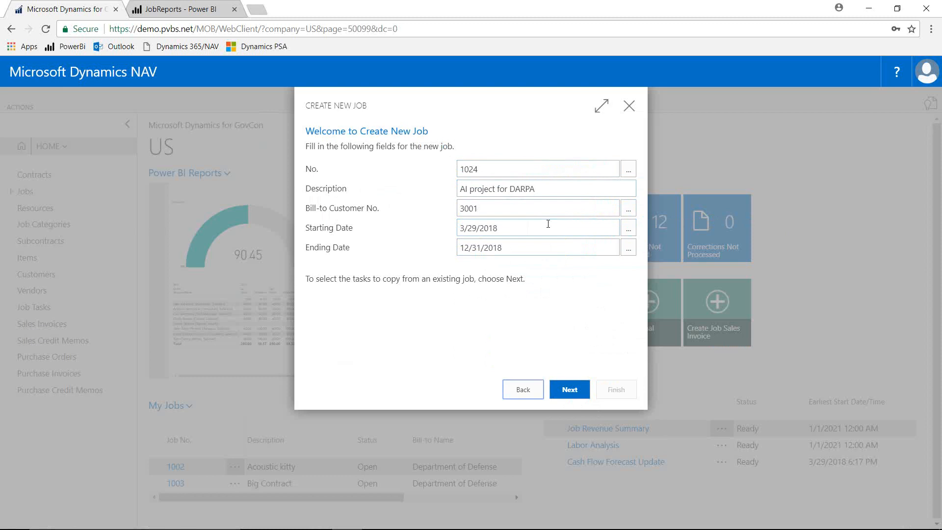
Step: Proceed to copying job tasks, choosing job 1002 as the source and WBS code 001 (Implement Dynamics NAV) as the first to copy
left_click(591, 381)
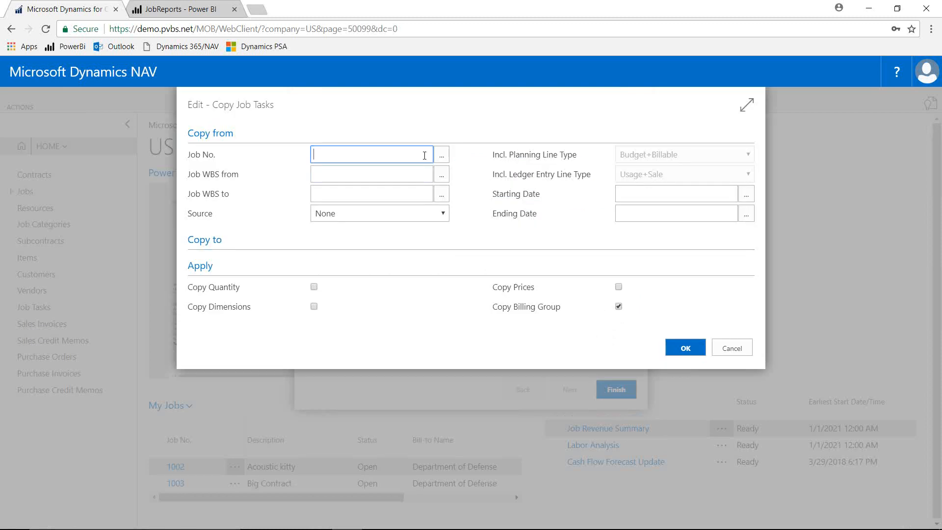
left_click(426, 156)
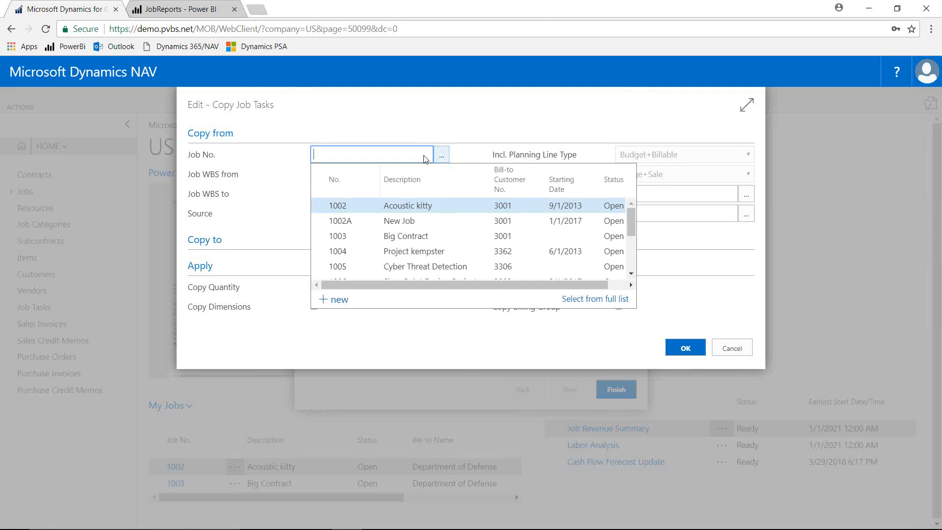
left_click(414, 208)
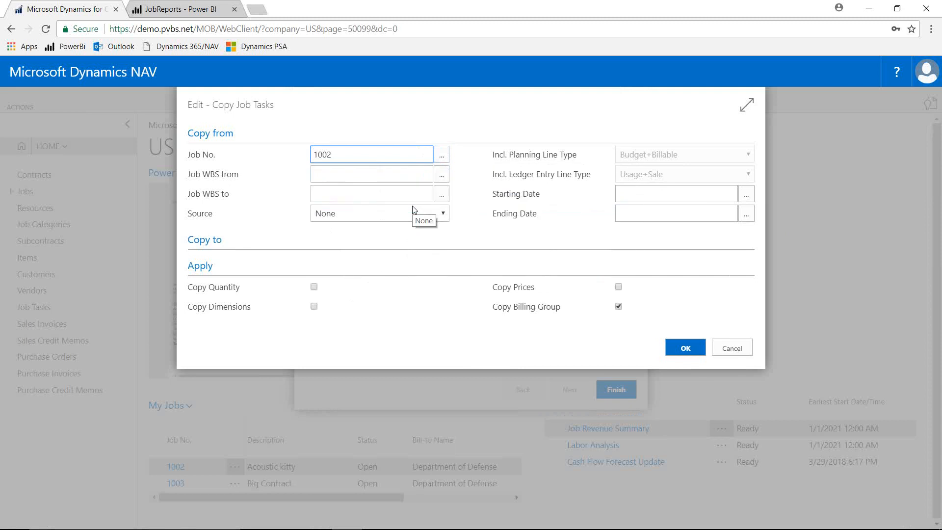
key("Tab")
left_click(440, 178)
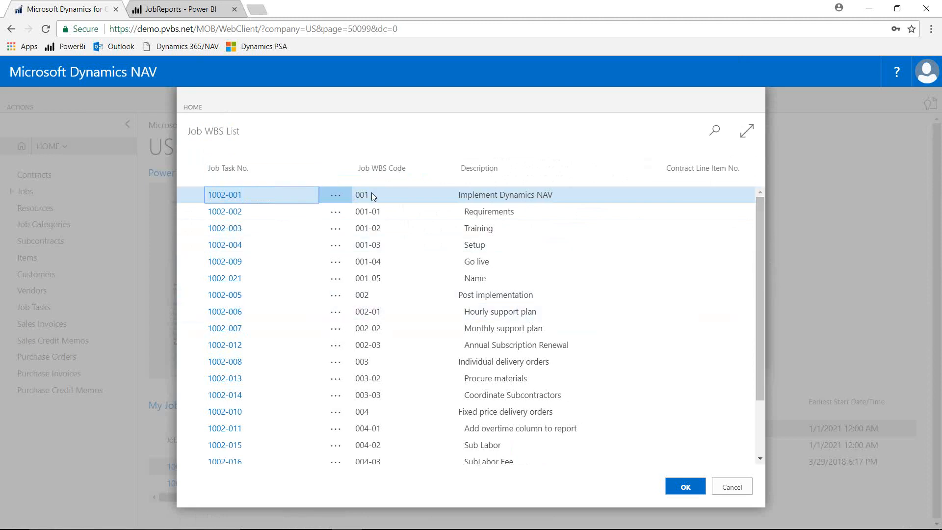
left_click(685, 486)
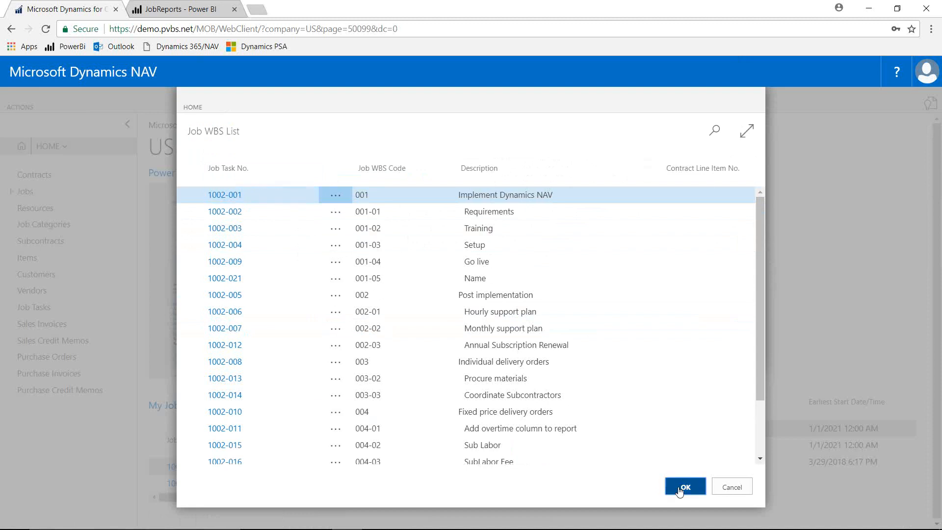
Step: Choose WBS code 001-05 (Name) as the last job task to copy from job 1002
left_click(441, 193)
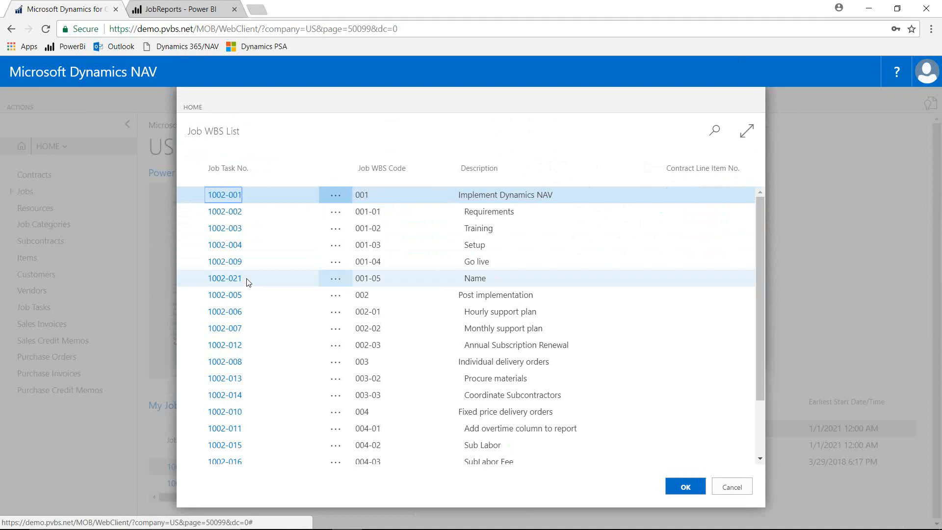
left_click(248, 281)
left_click(684, 483)
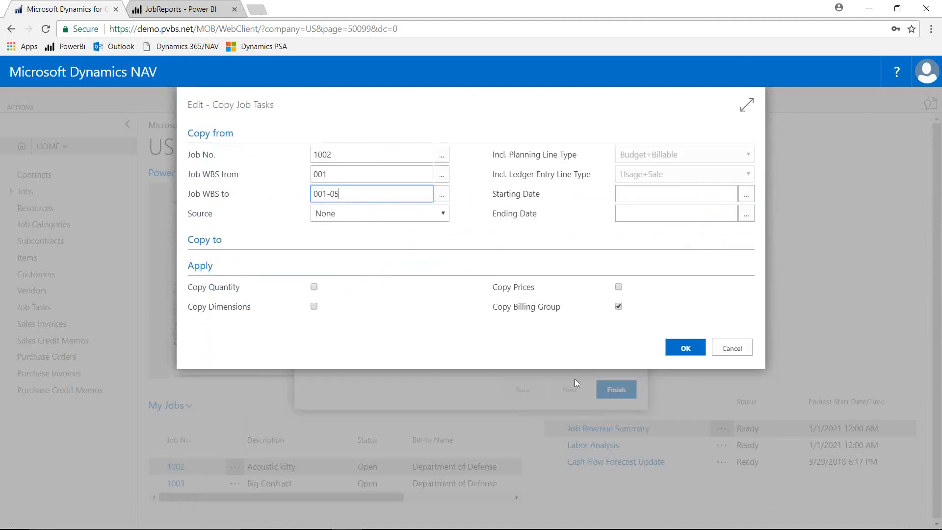
Step: Limit the job task copy to a starting date of 1/1/2018 and an ending date of 12/31/2018
left_click(667, 190)
type("1/1")
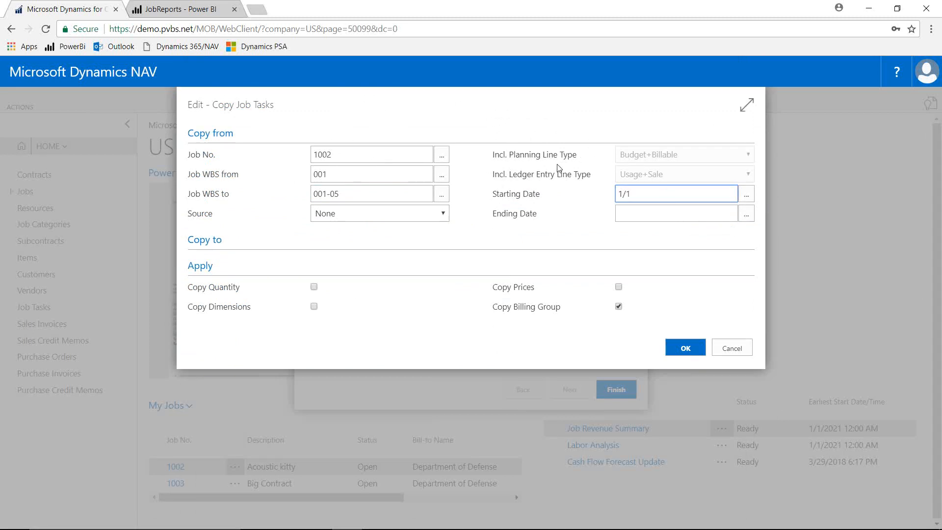
key("Tab")
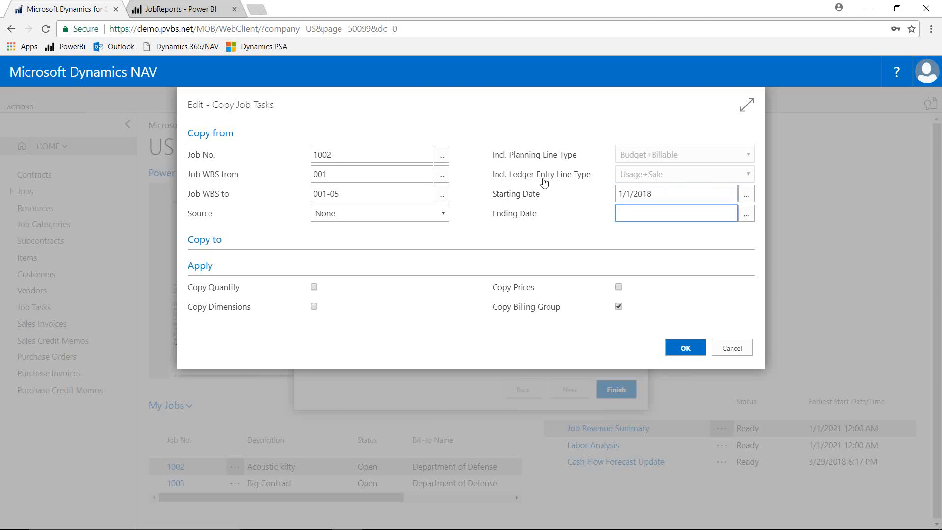
type("12/31")
key("Tab")
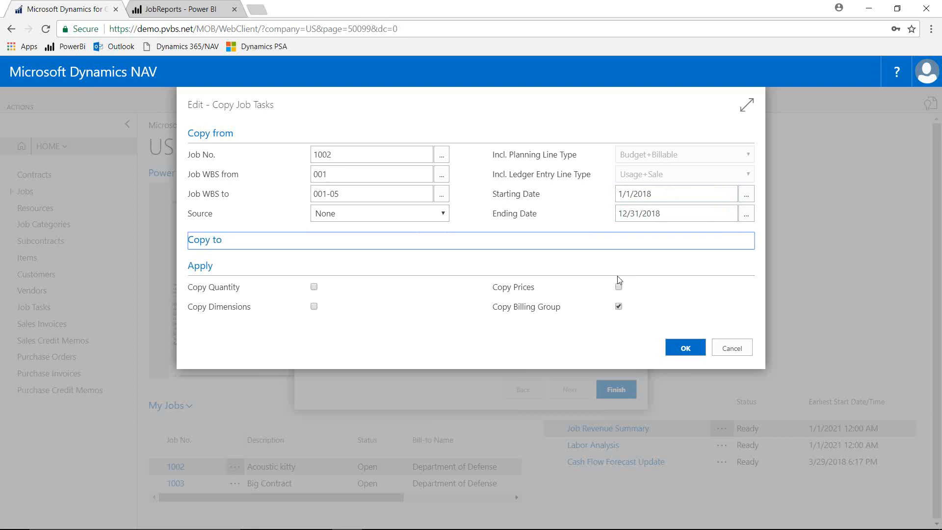
Step: Include prices in the job task copy, confirm it and finish creating the new job
left_click(617, 290)
left_click(670, 340)
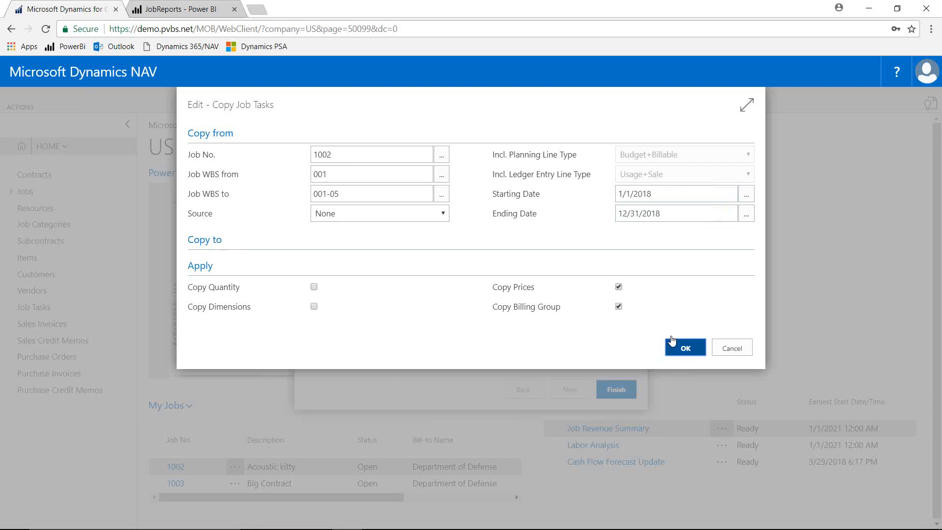
left_click(595, 333)
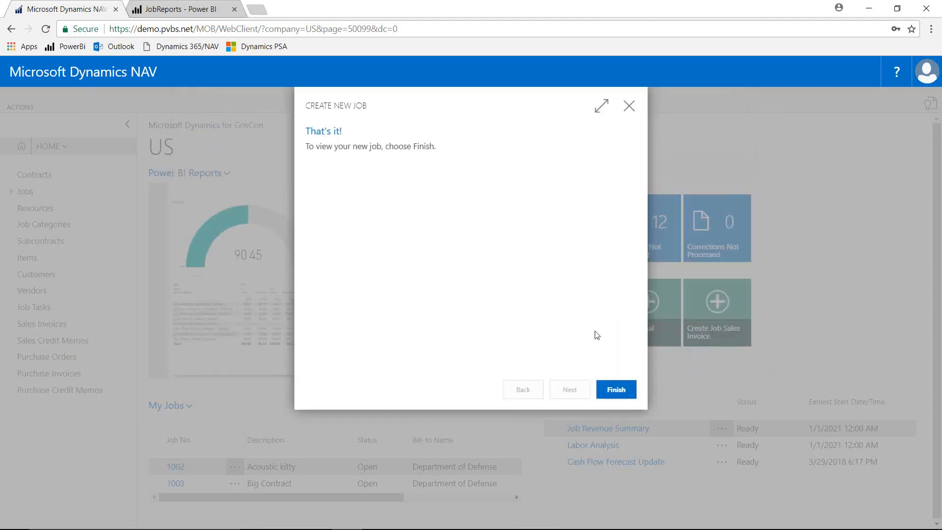
left_click(599, 381)
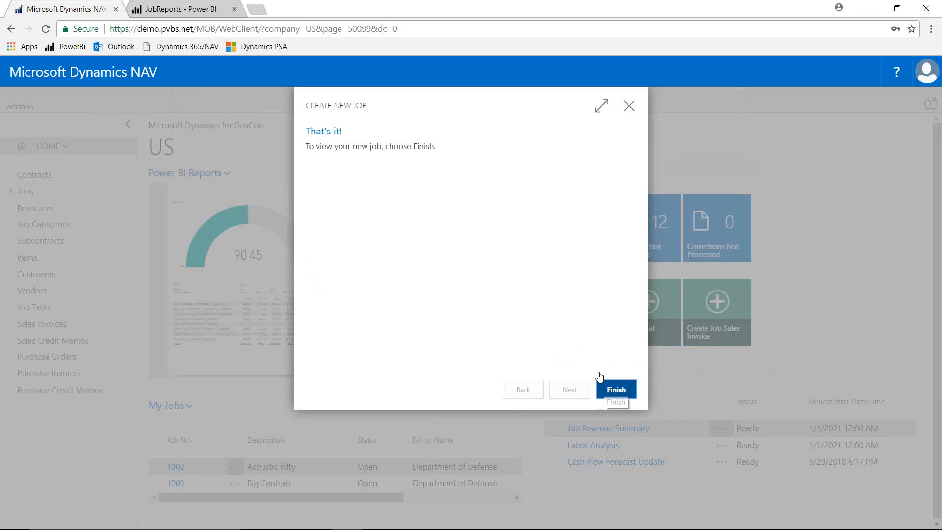
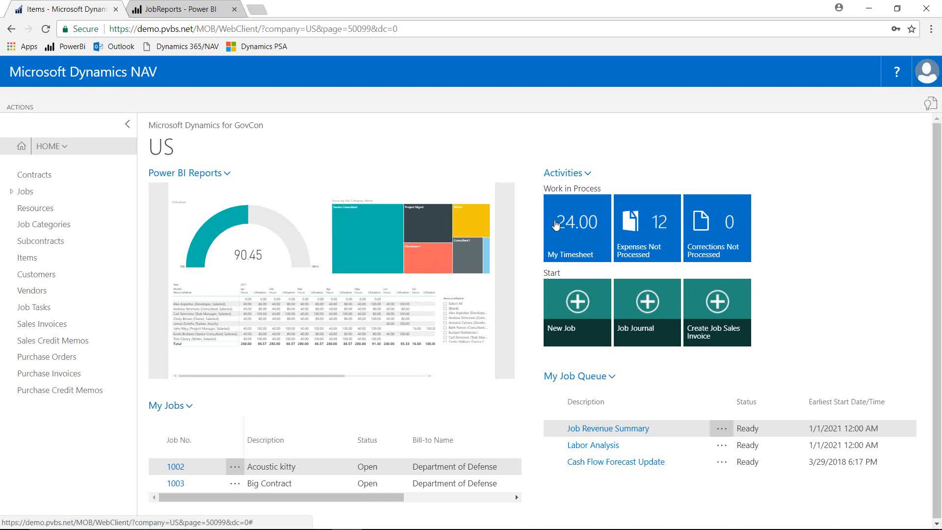
Step: Open the current timesheet from the home page and enter 4 hours for job 1002 Training on Wednesday, March 28, 2018
left_click(556, 224)
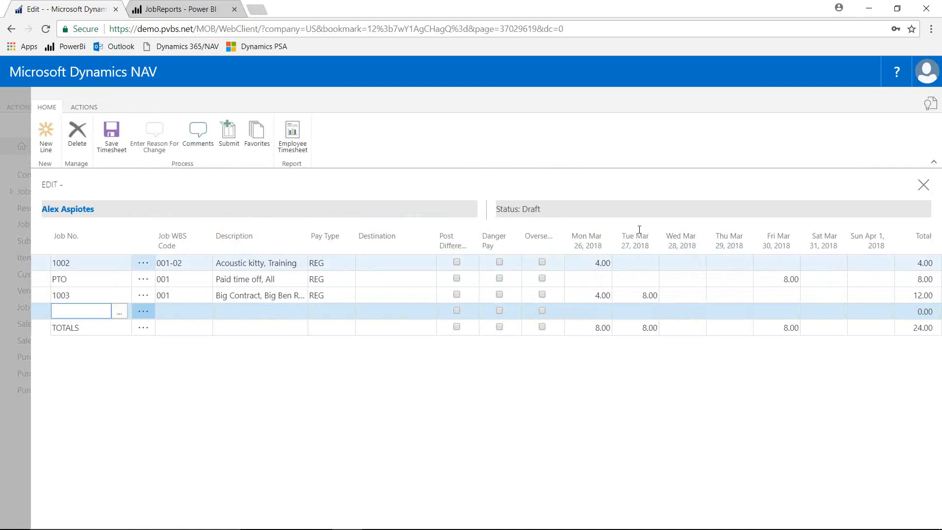
left_click(689, 264)
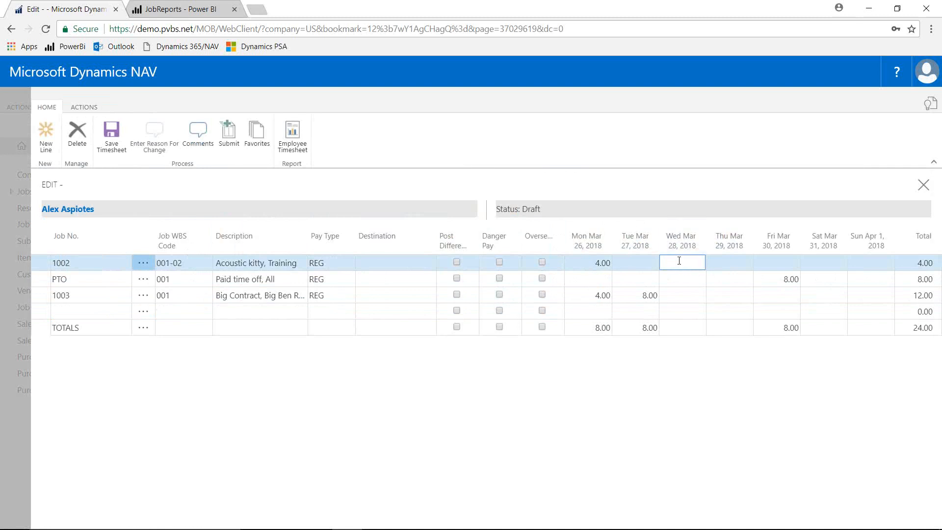
type("4")
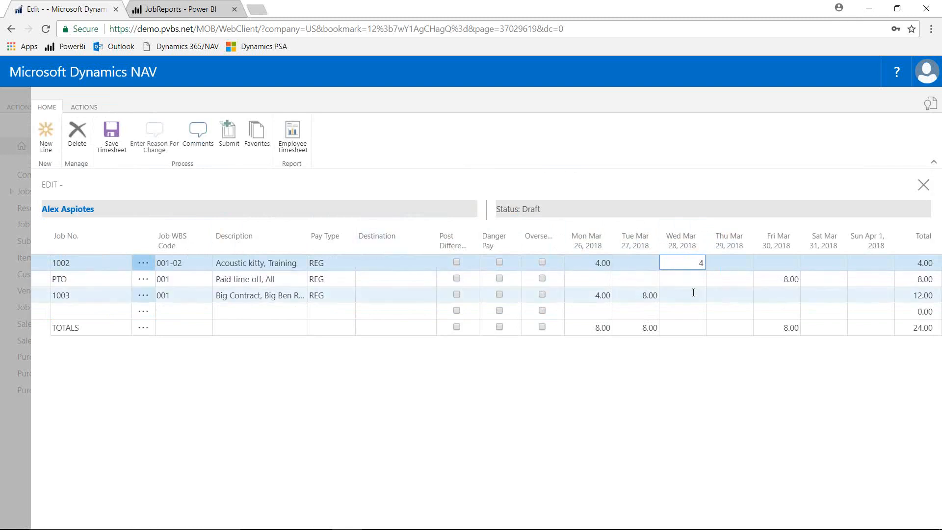
left_click(682, 279)
Step: Add the comment "Completed last round of testing" to job 1002's Wednesday 28 timesheet entry
left_click(682, 264)
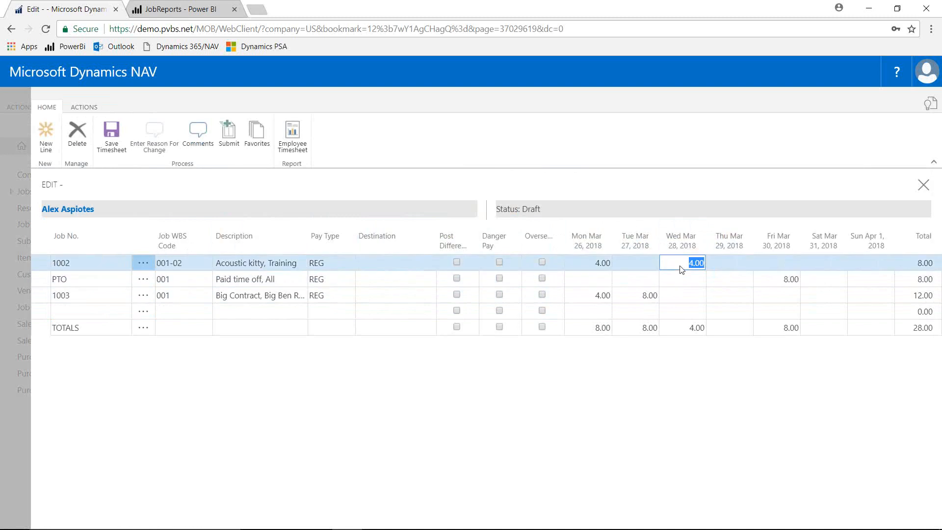
left_click(199, 136)
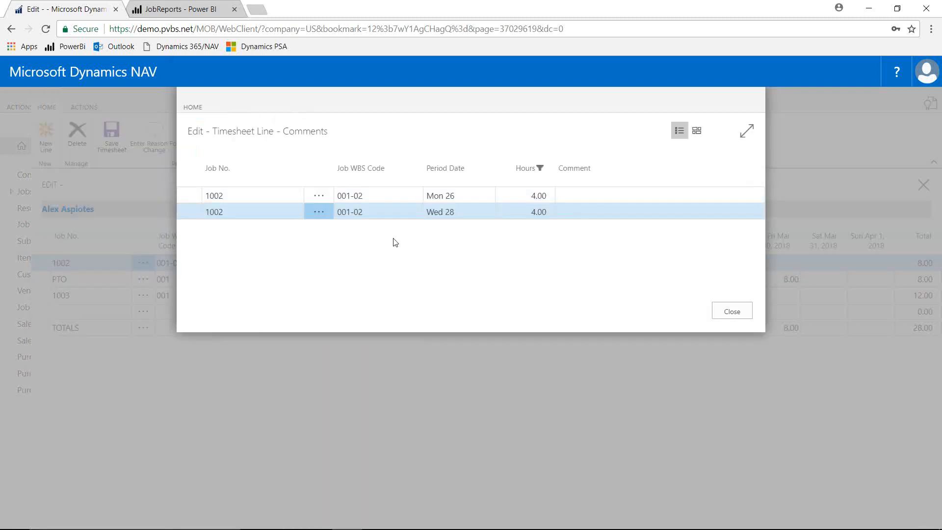
left_click(597, 195)
left_click(585, 210)
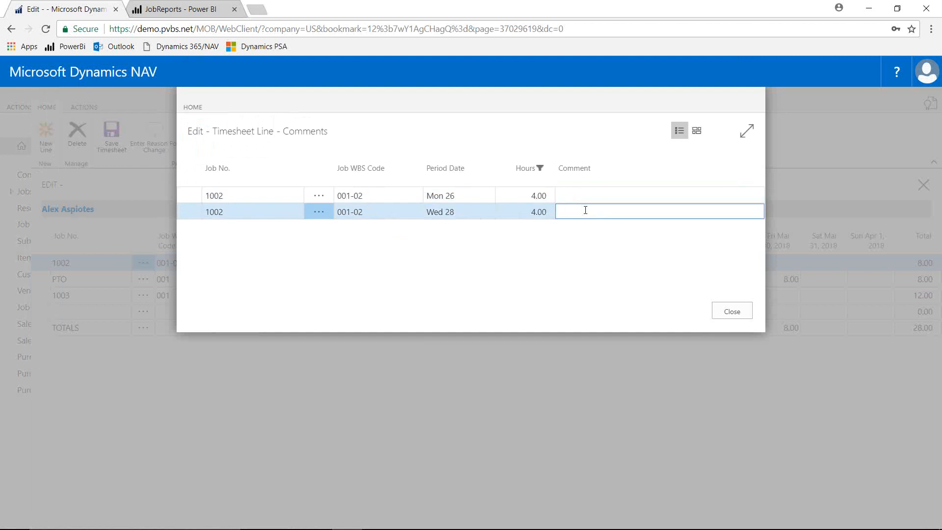
type("Completed last round of testing")
left_click(728, 312)
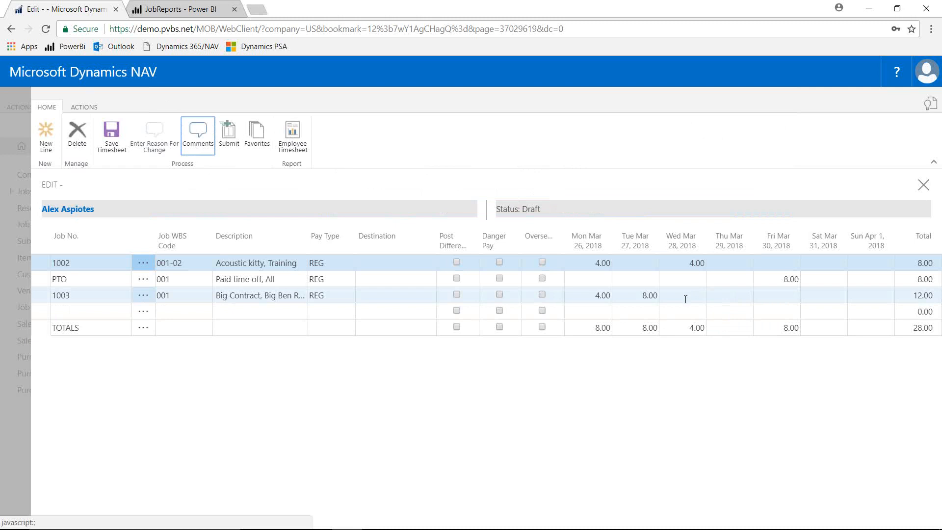
Step: Set job 1002's hours for Monday, March 26 to 5 and try to save the timesheet
left_click(596, 264)
type("5")
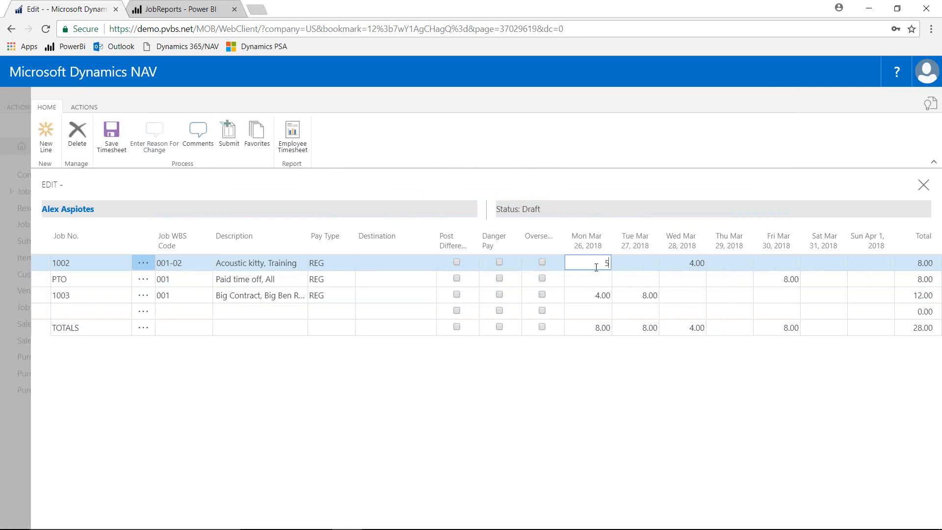
key("Tab")
left_click(598, 264)
left_click(113, 147)
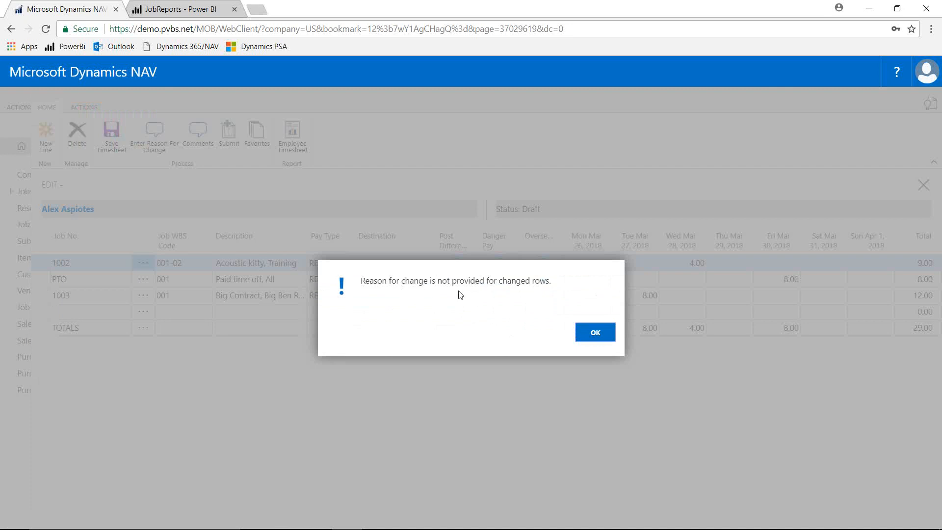
left_click(597, 335)
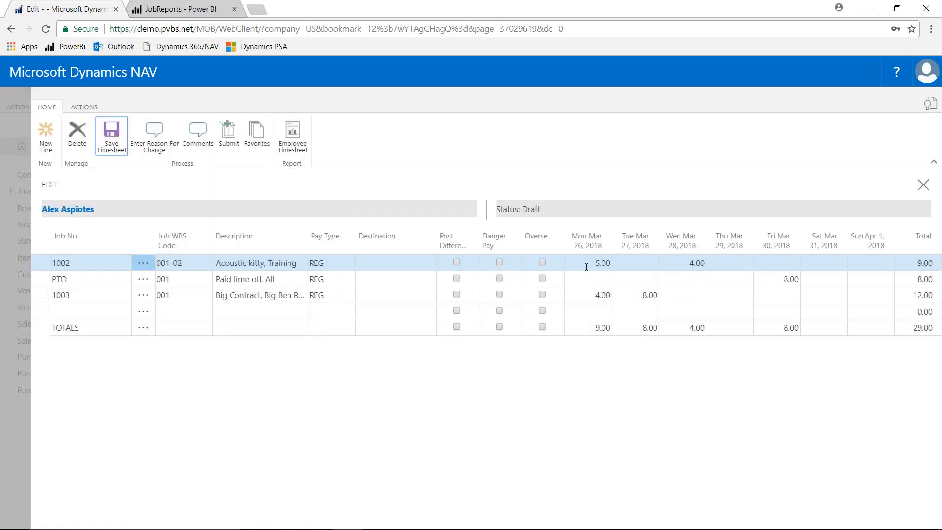
Step: Enter "Forgot that I worked 5 hours" as the reason for changing job 1002's Monday 26 hours
left_click(157, 138)
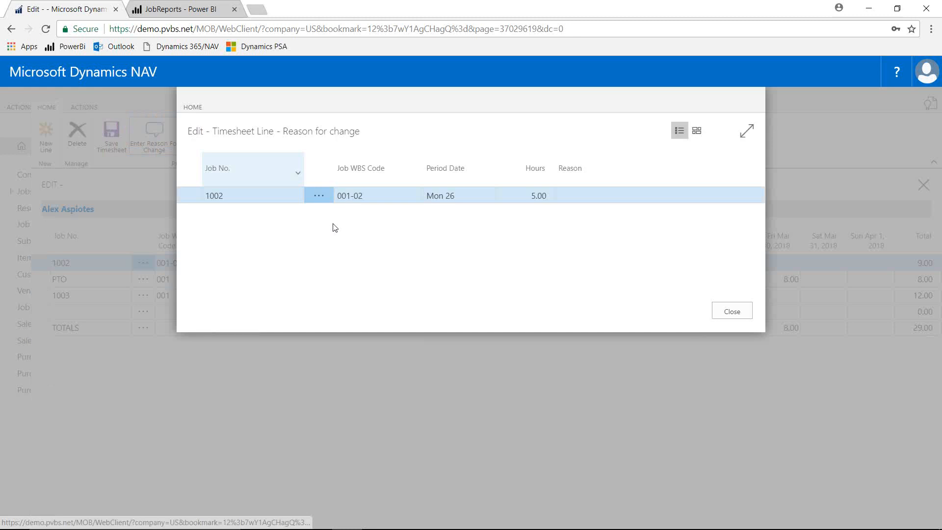
left_click(599, 193)
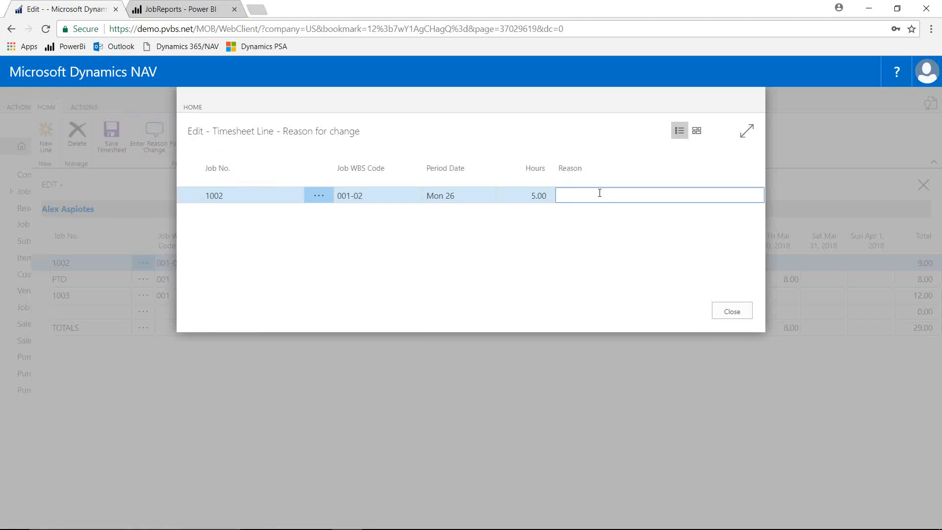
type("Forgot that I worked 5 hours")
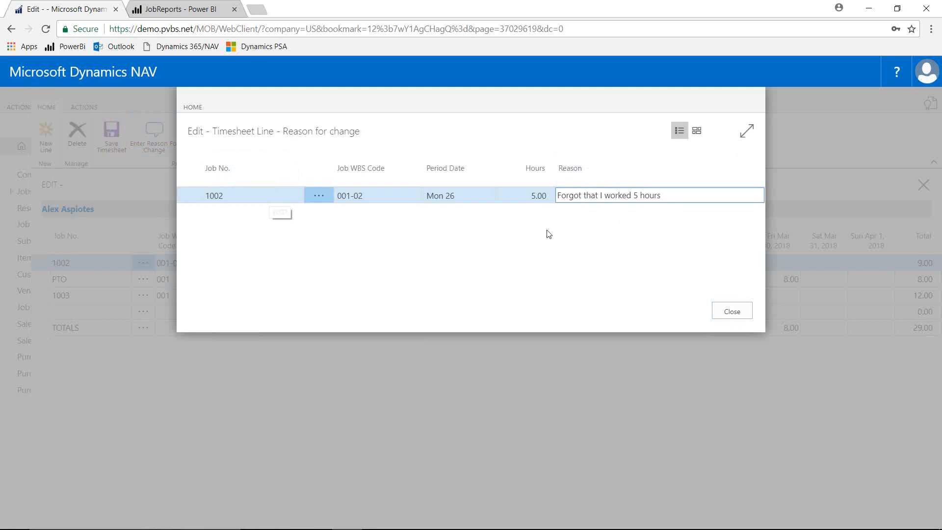
left_click(727, 314)
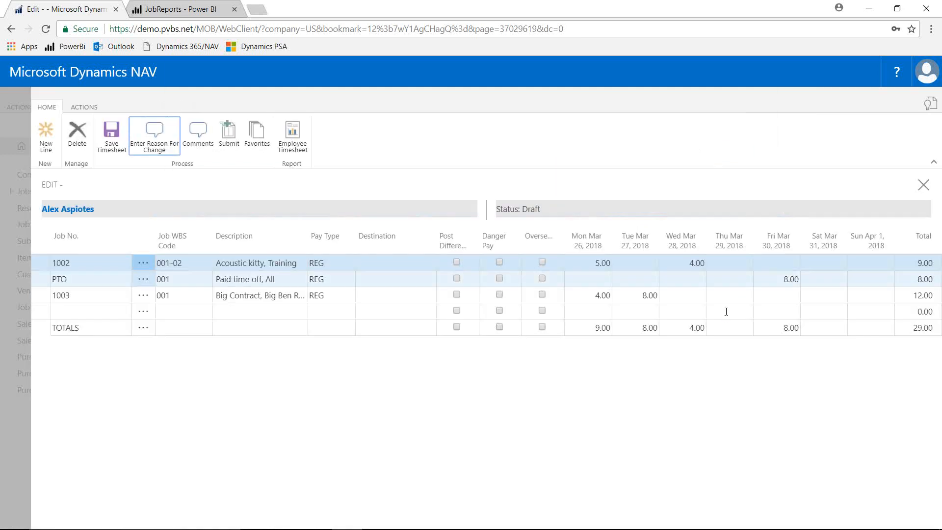
Step: Check the comments on the job 1002 timesheet line, and save and close the timesheet
left_click(689, 265)
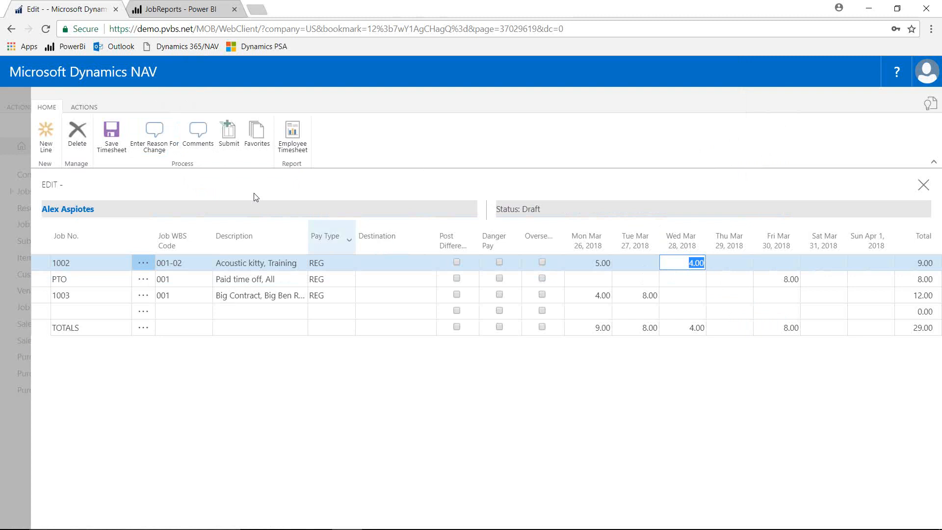
left_click(196, 149)
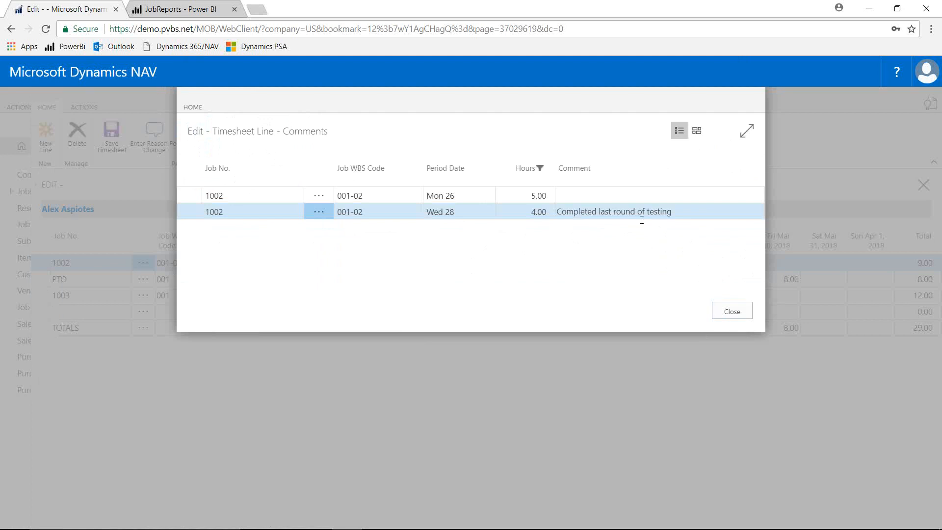
left_click(731, 311)
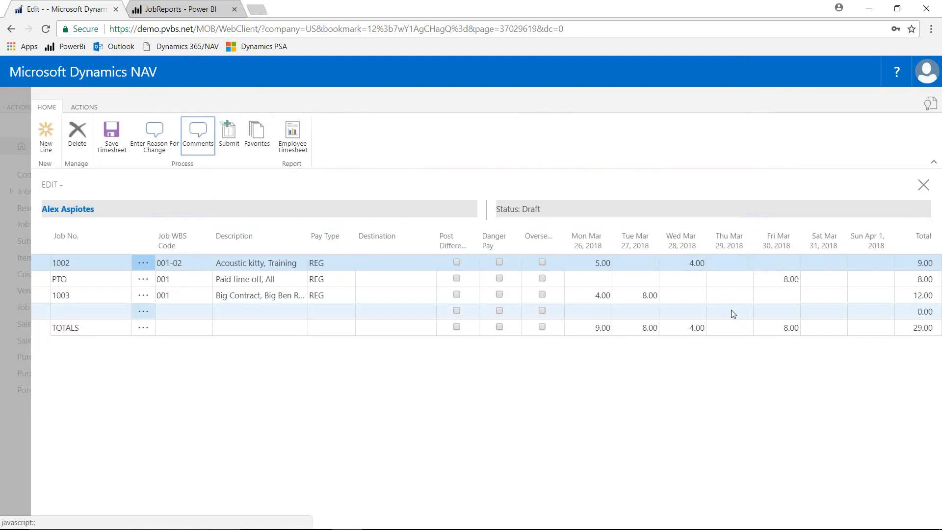
left_click(118, 142)
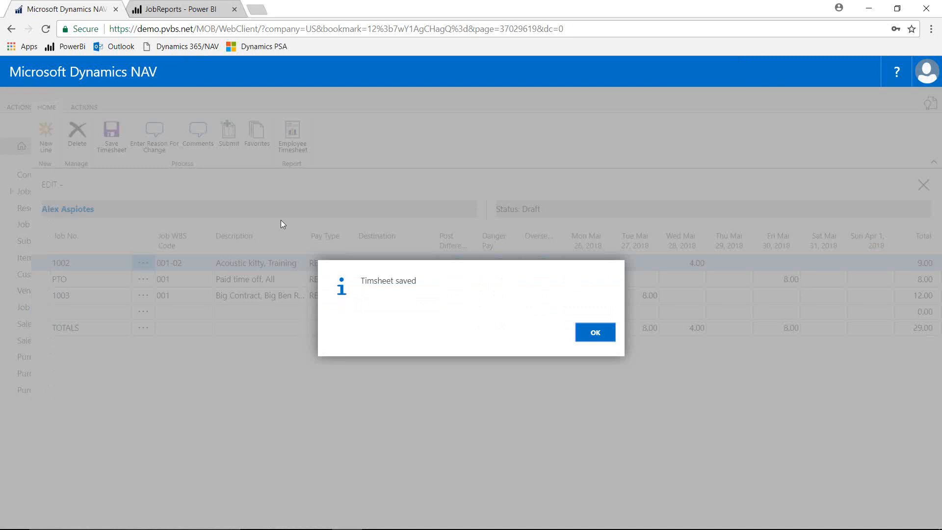
left_click(586, 332)
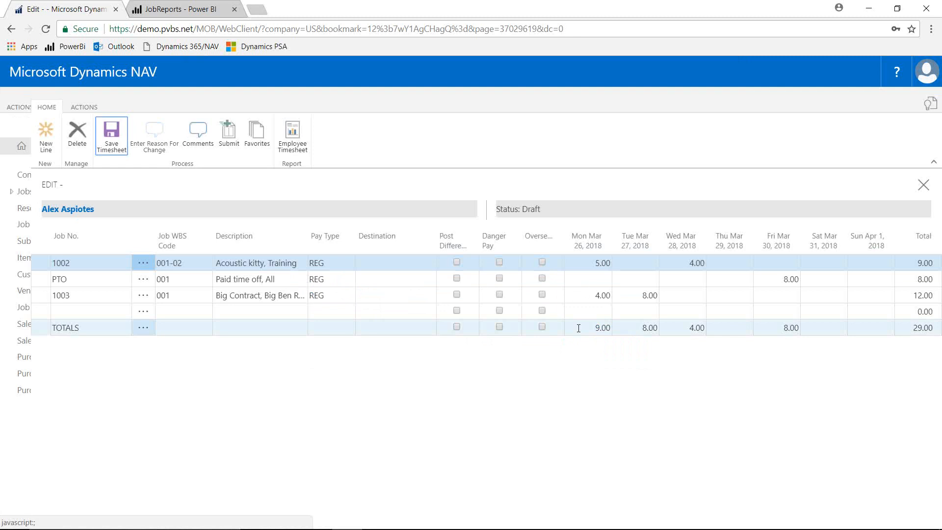
key("Escape")
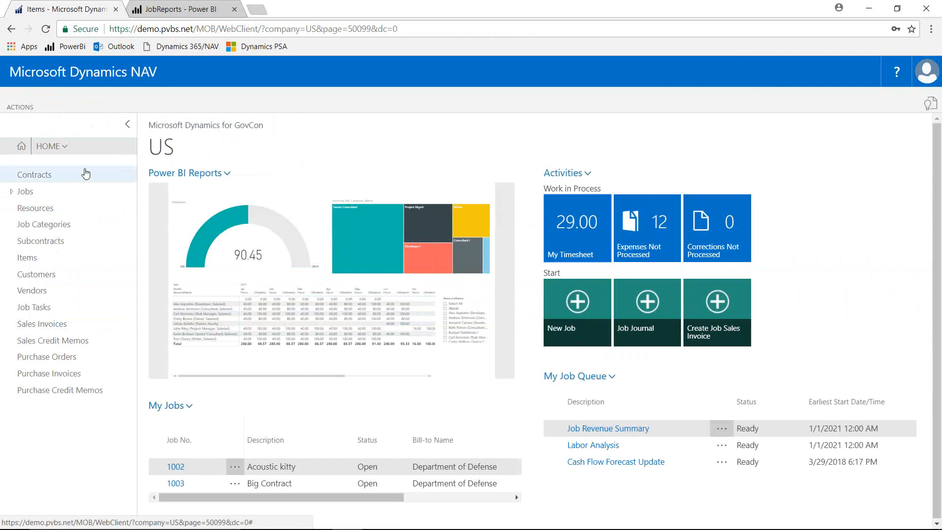
Step: Go to the self-service expenses and create a new expense report with the description "March travel to new clients"
left_click(86, 174)
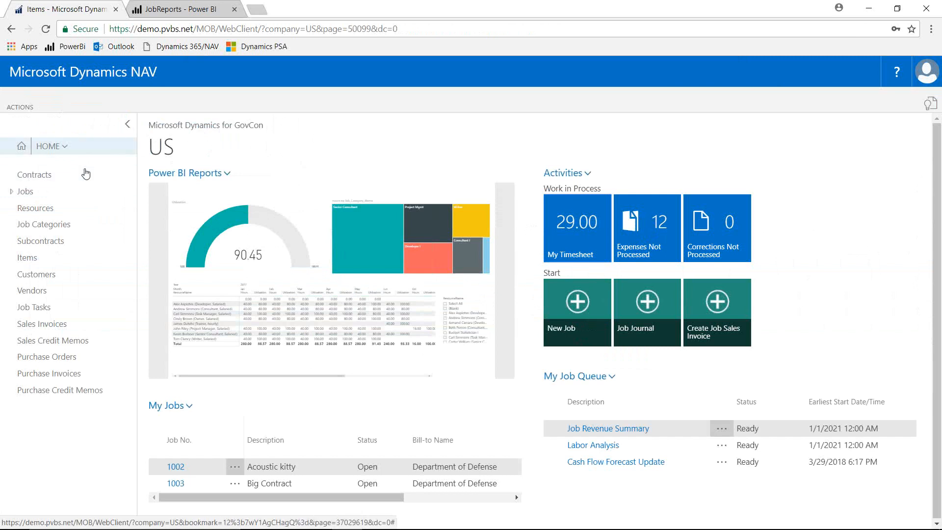
left_click(65, 147)
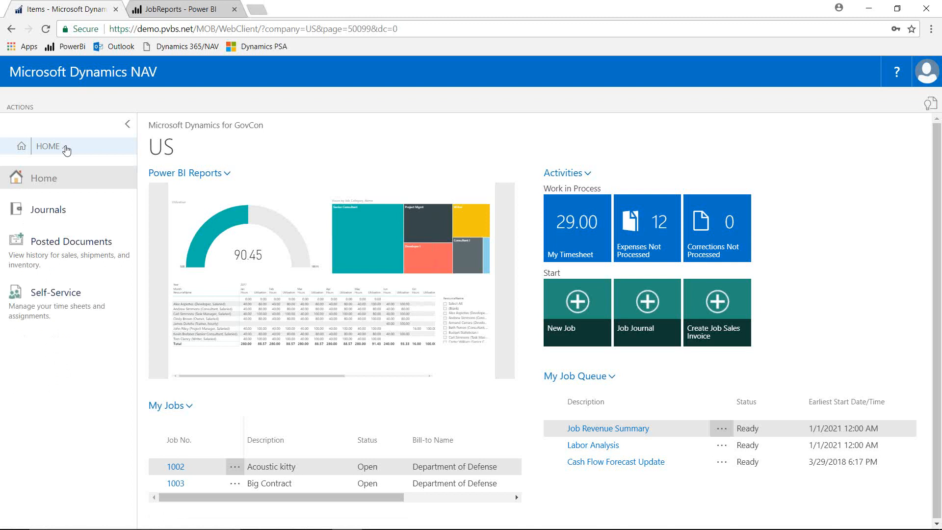
left_click(44, 295)
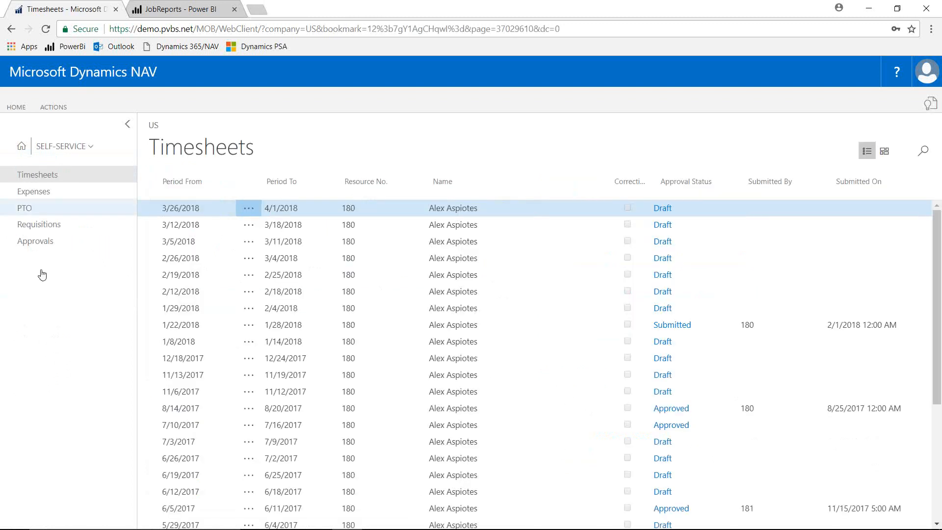
left_click(27, 196)
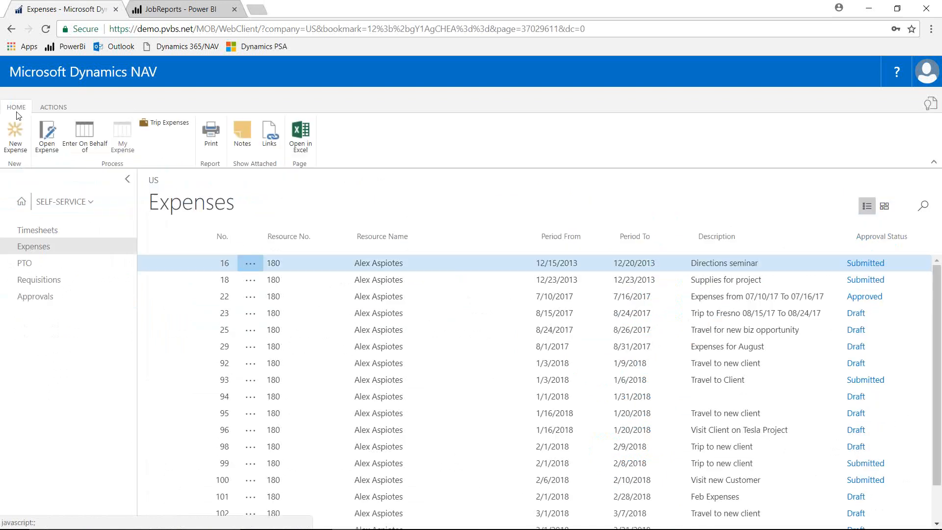
left_click(17, 138)
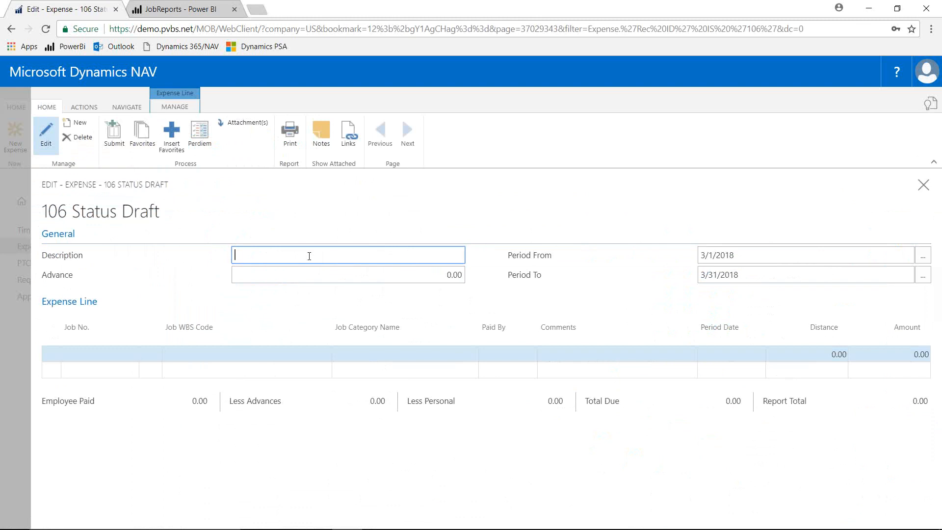
type("March travel to new clients")
key("Tab")
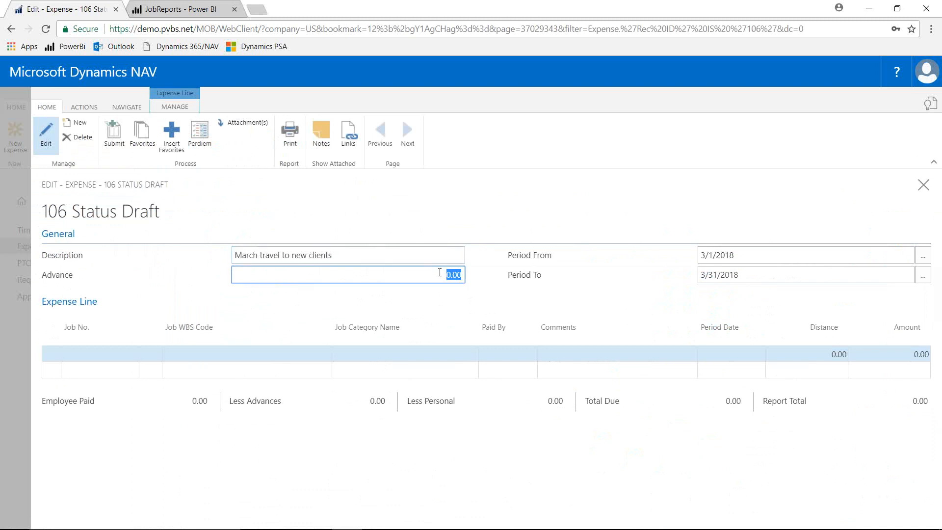
Step: Set the expense report's period from 3/6/2018 to 3/10/2018
left_click(925, 261)
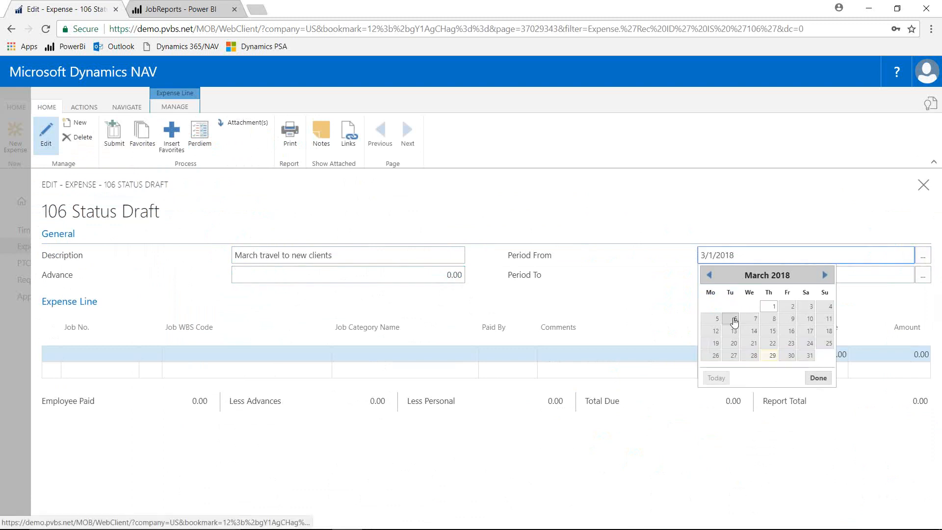
left_click(734, 321)
left_click(923, 275)
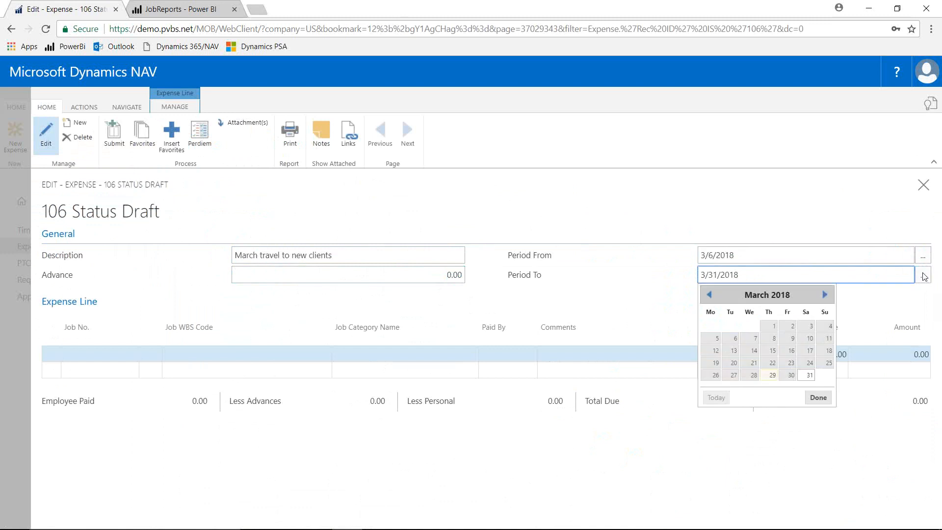
left_click(807, 338)
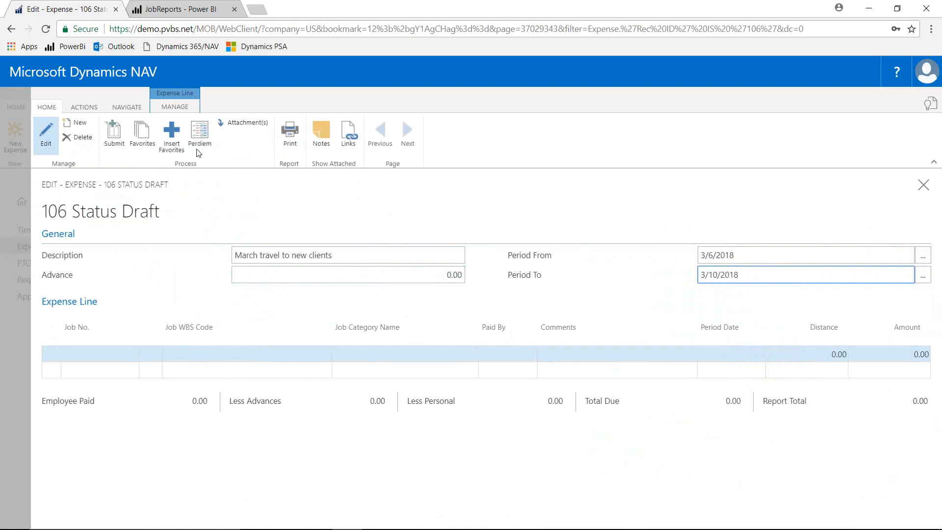
Step: Start the per diem wizard and set the trip's state to AL, destination to ABBEVILLE and county to HENRY COUNTY, and continue
left_click(199, 134)
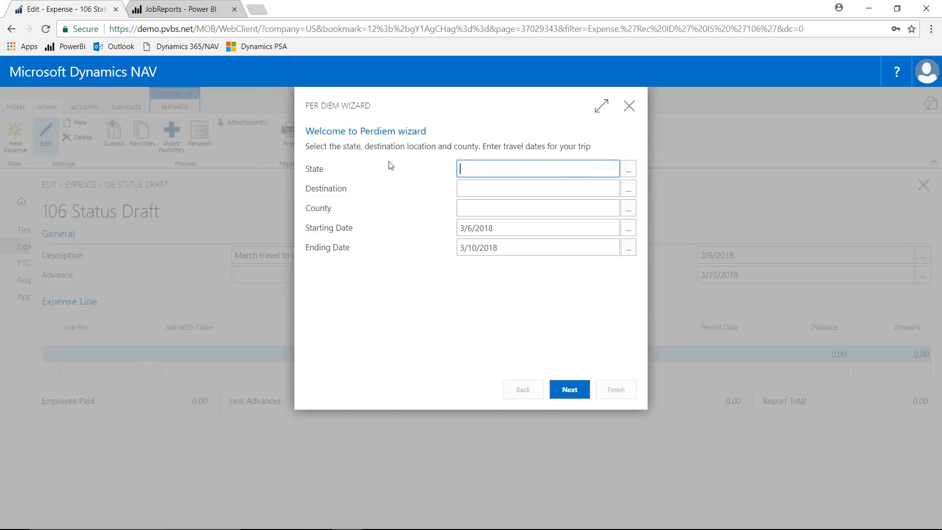
type("al")
key("Tab")
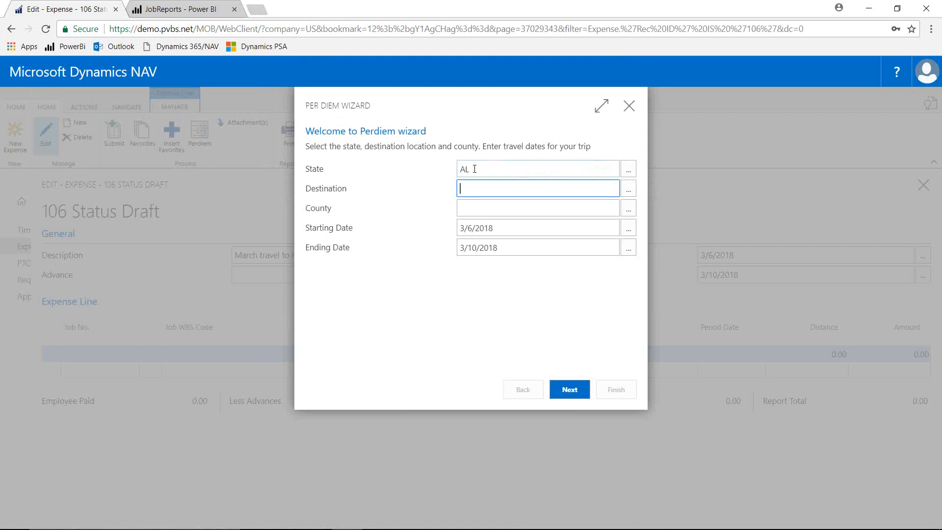
type("abb")
left_click(629, 189)
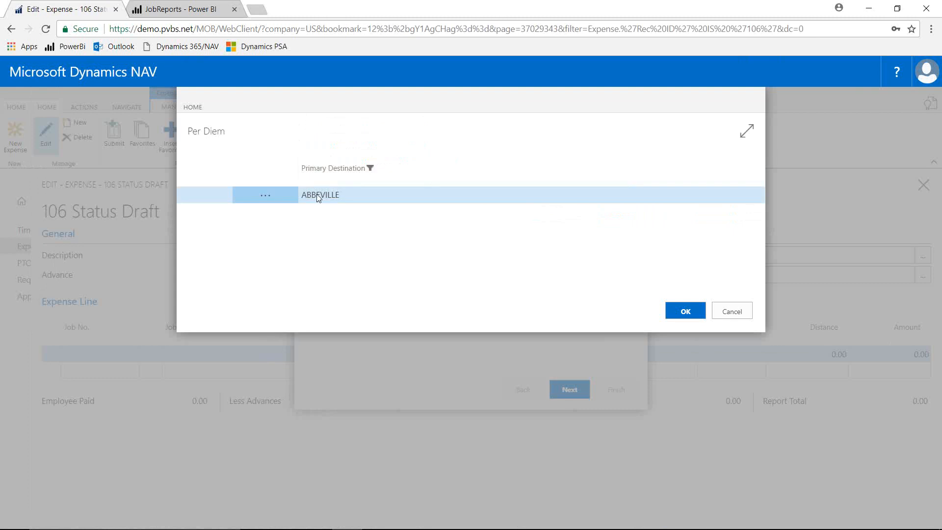
left_click(695, 302)
left_click(553, 210)
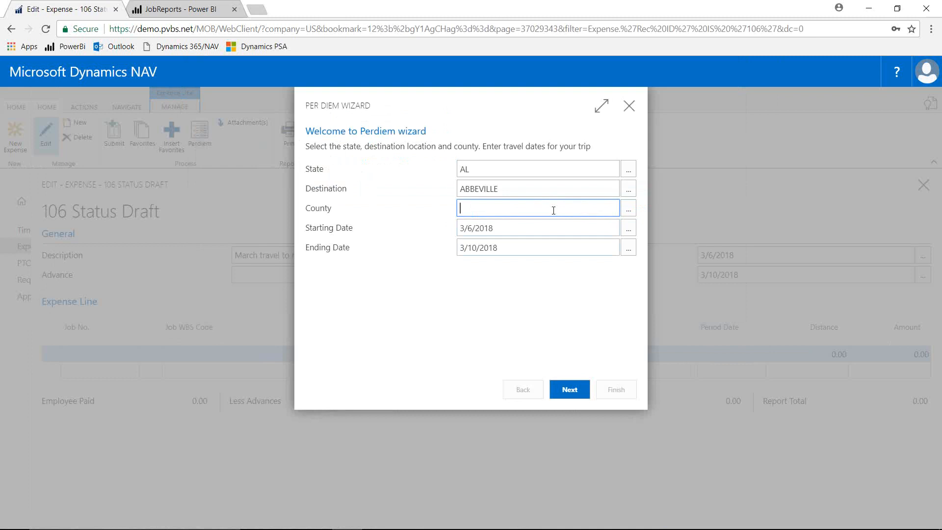
left_click(628, 209)
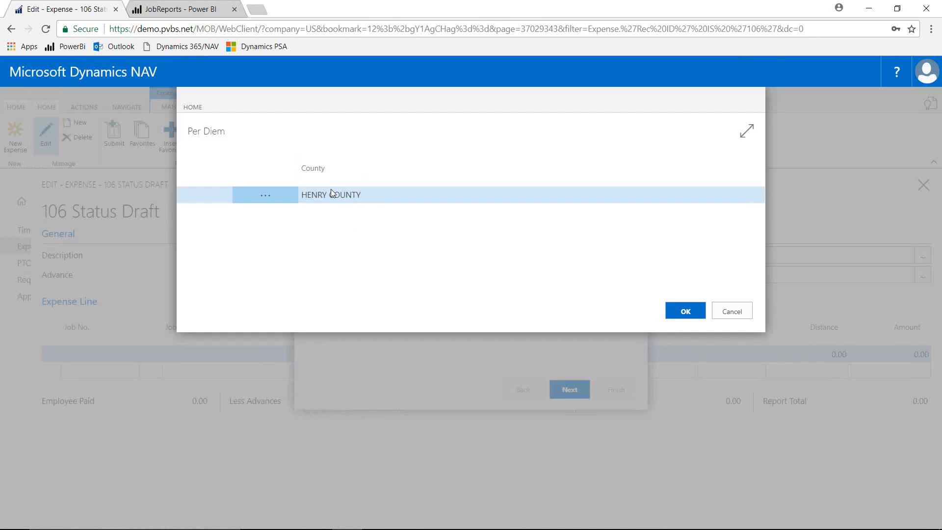
left_click(681, 316)
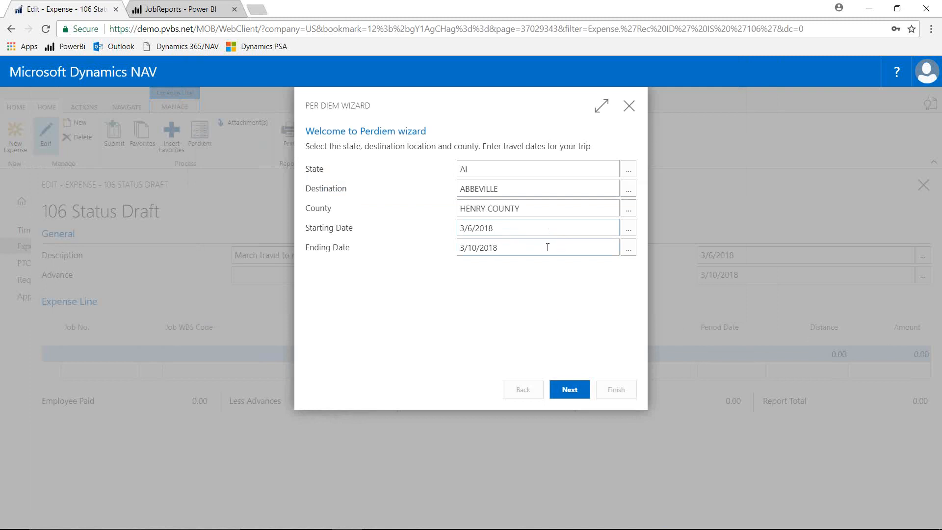
left_click(576, 386)
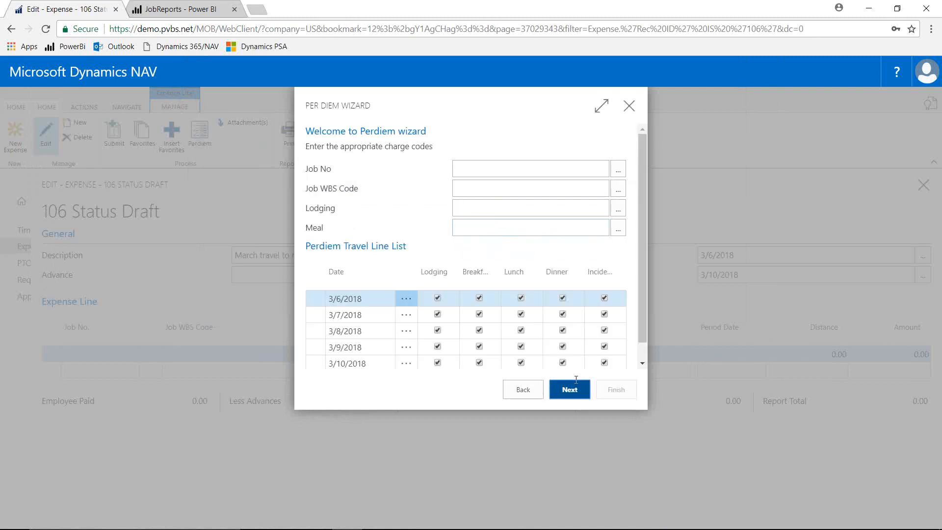
Step: Charge the per diem to job 1002 with the Go live WBS code 001-04
left_click(510, 175)
type("1002")
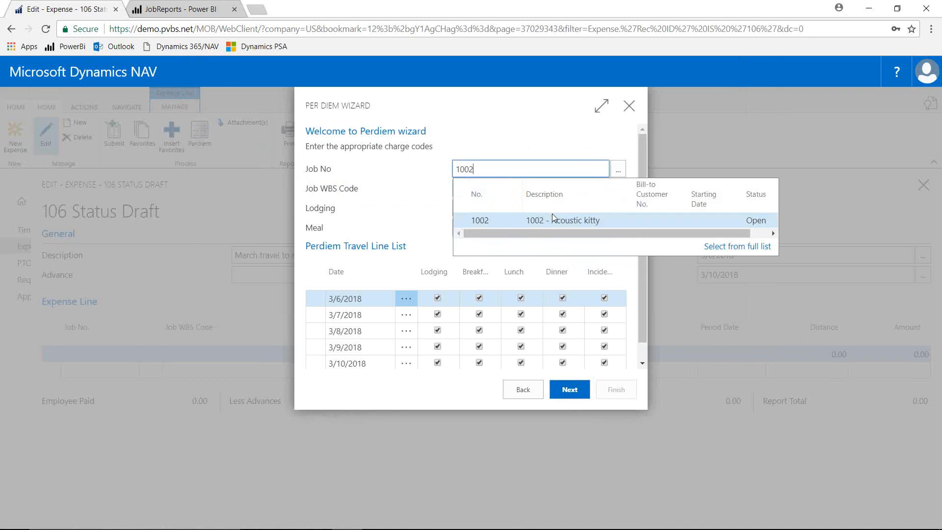
left_click(585, 208)
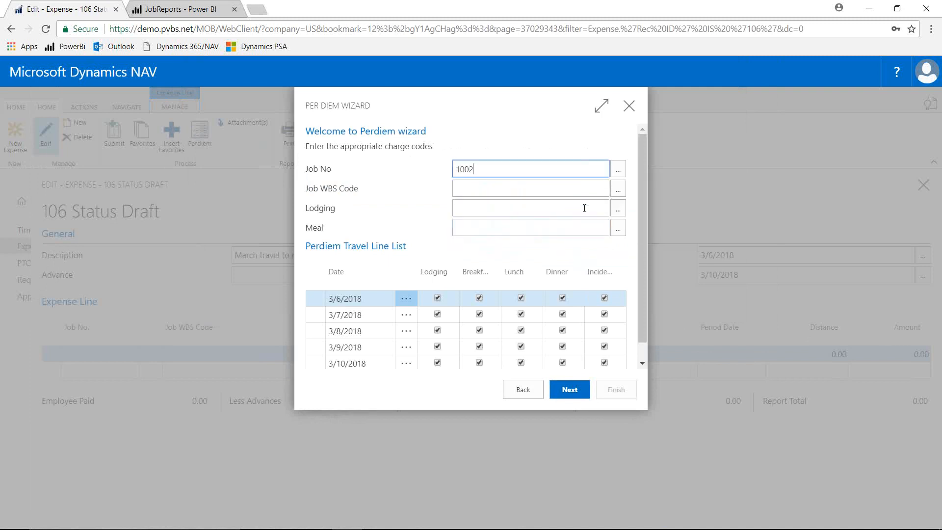
left_click(618, 189)
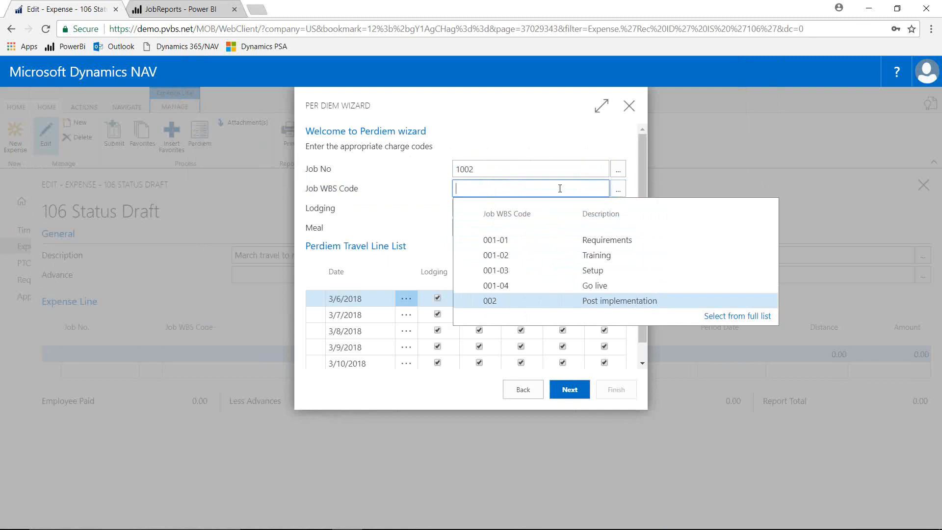
type("go")
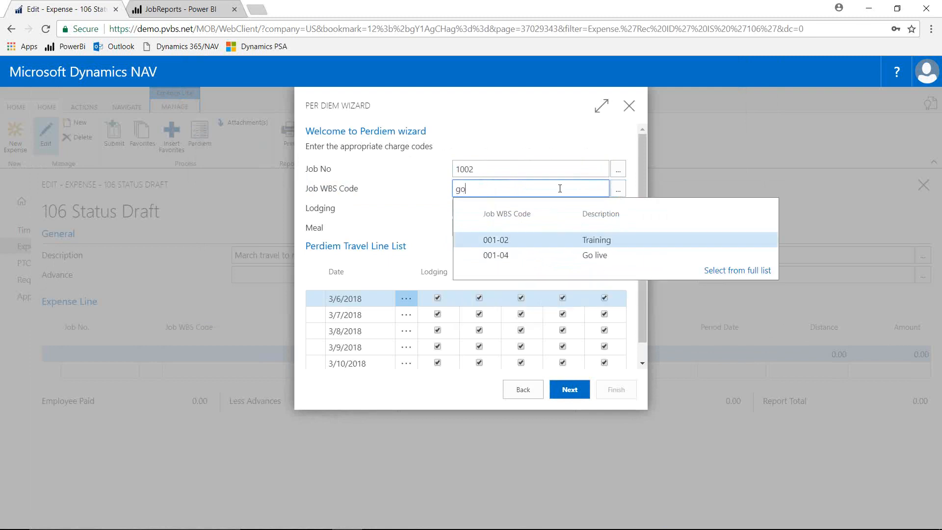
left_click(496, 239)
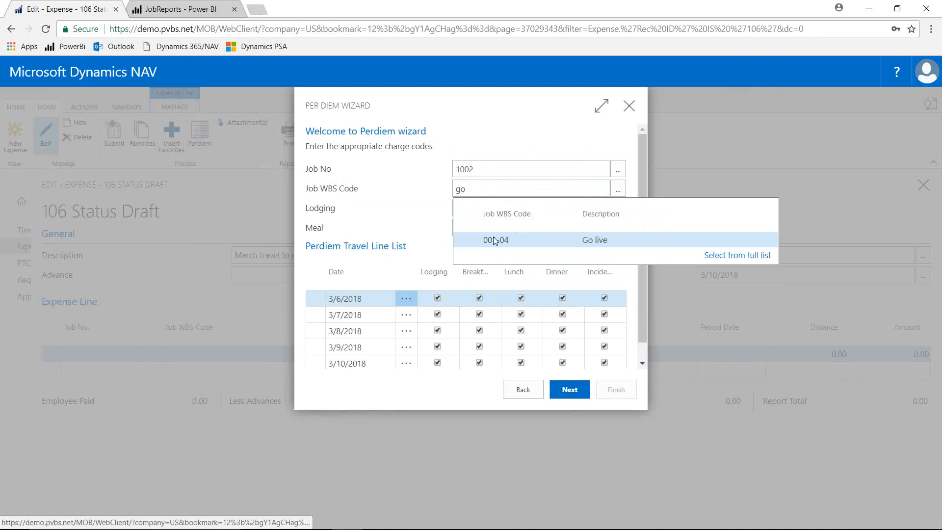
Step: Assign the Lodging category to lodging and PerDiem to meals, and continue with all travel days and meals included
left_click(614, 212)
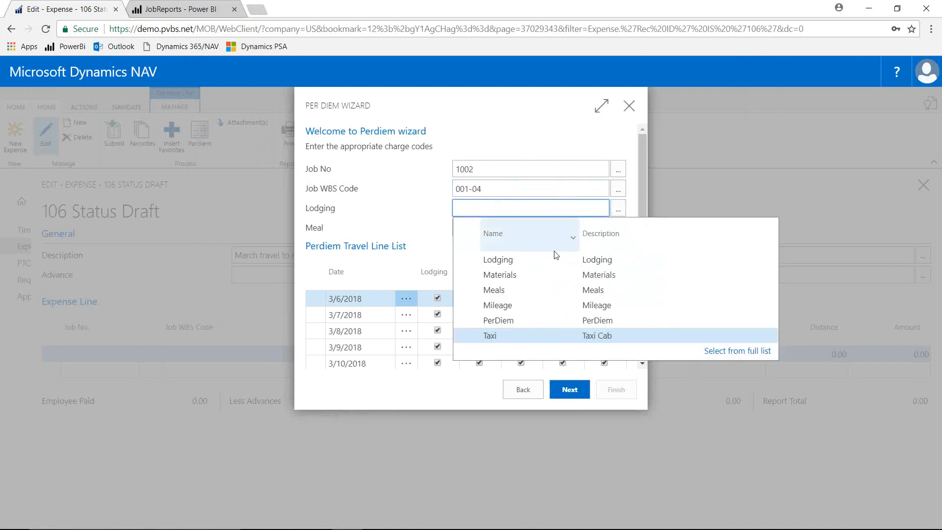
left_click(534, 260)
key("Tab")
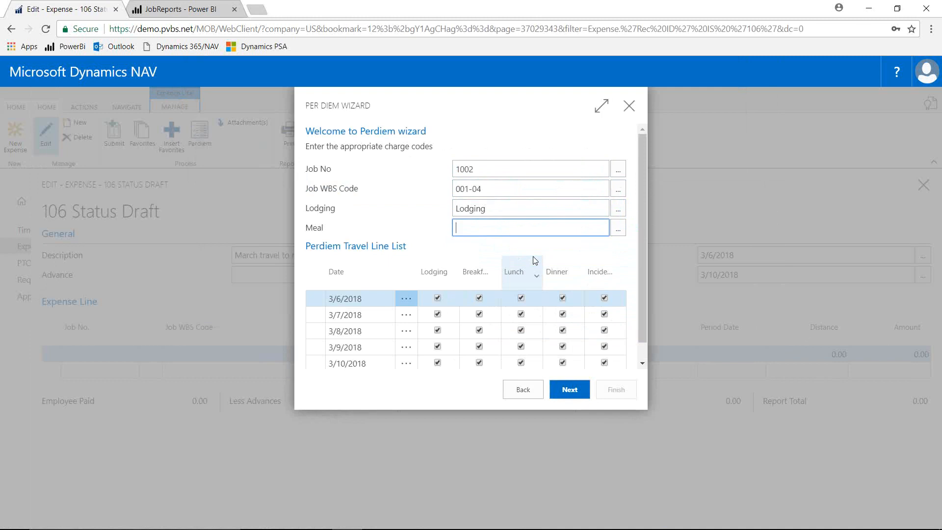
type("per")
key("Tab")
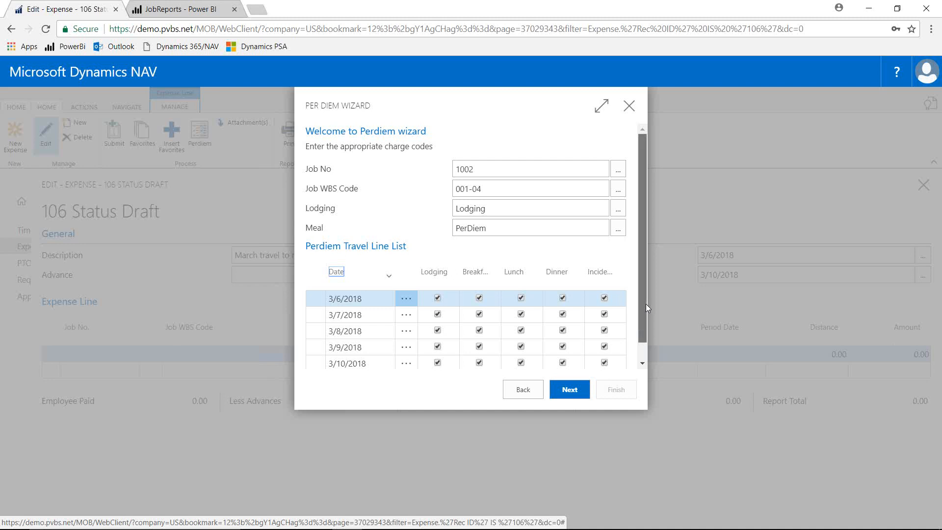
scroll(646, 307, "down", 1)
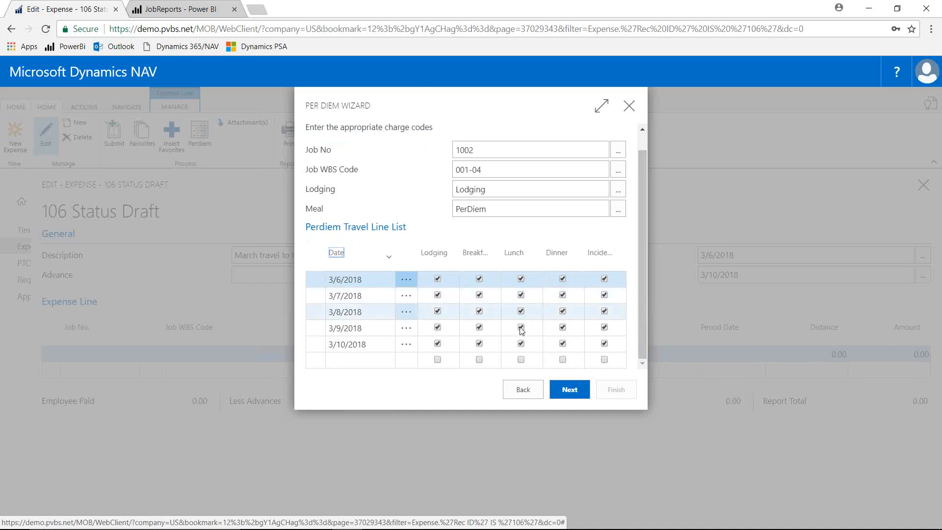
left_click(567, 390)
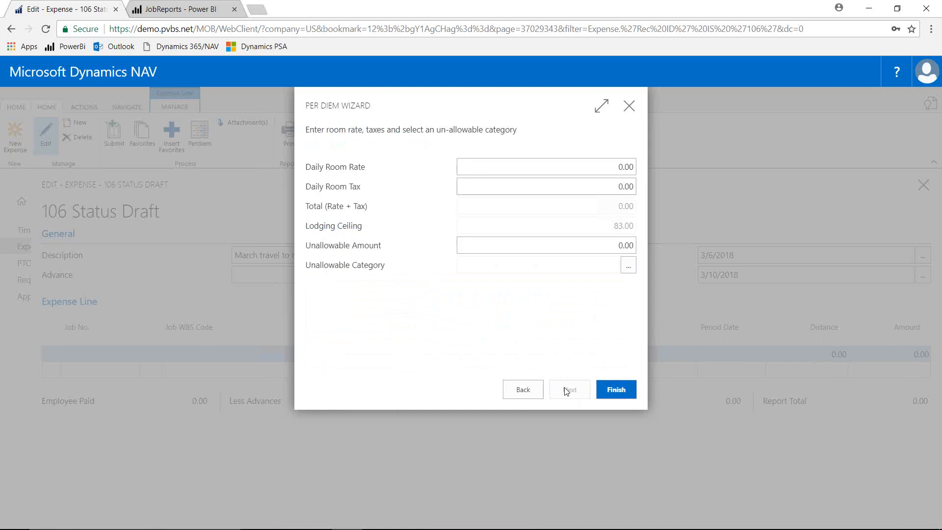
Step: Set the daily room rate to 75 and the daily room tax to 5, and finish the per diem wizard
left_click(612, 170)
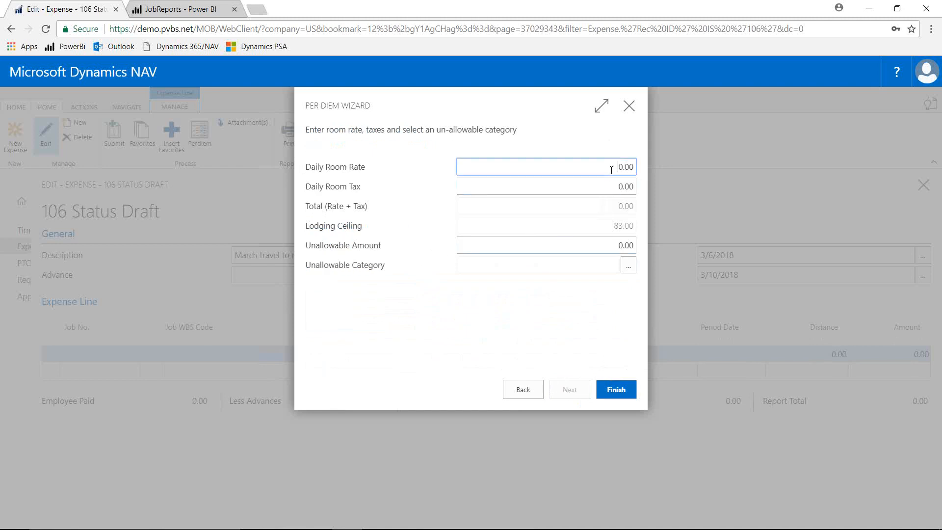
type("75")
key("Tab")
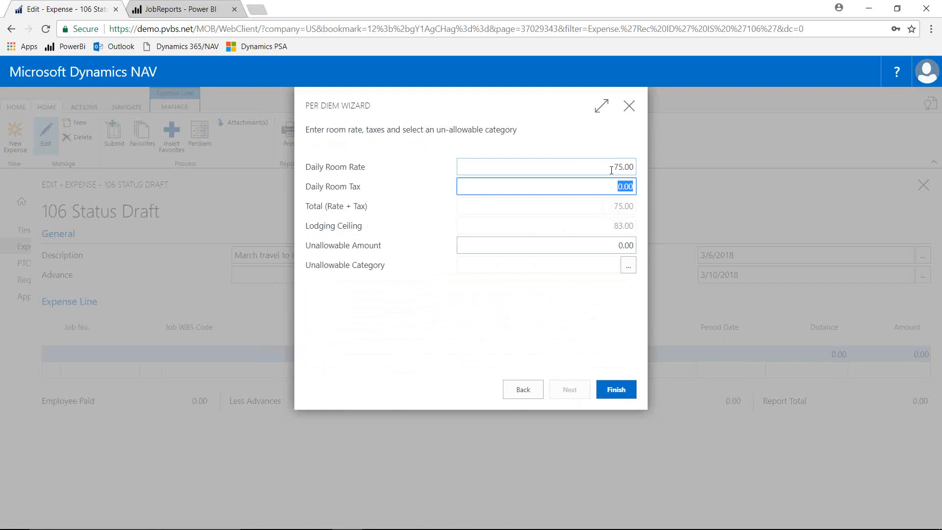
type("5")
key("Tab")
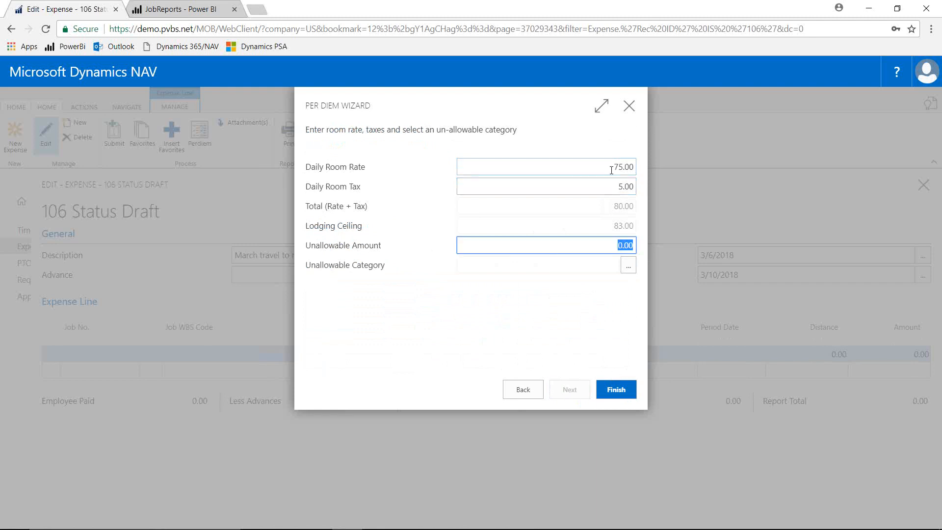
left_click(614, 395)
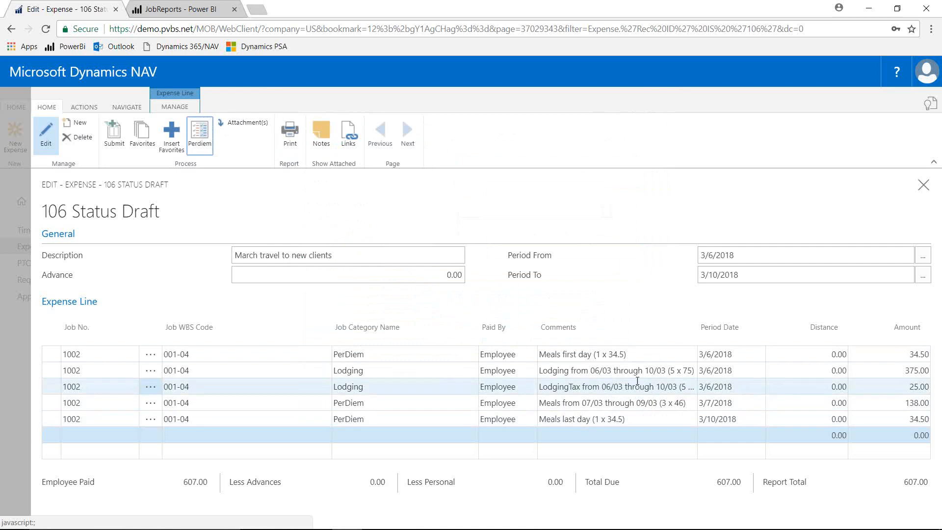
Step: Start a new expense line for job 1002 with the Go live WBS code 001-04
left_click(130, 437)
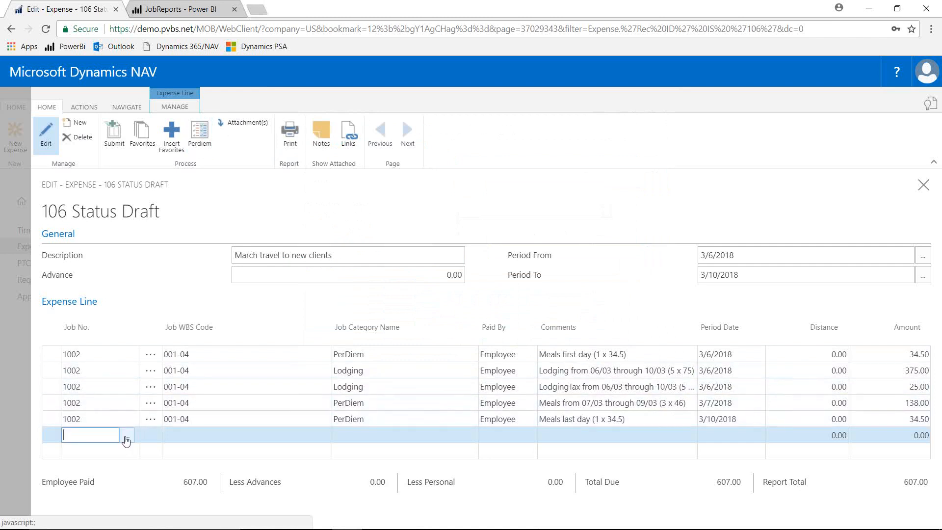
left_click(126, 438)
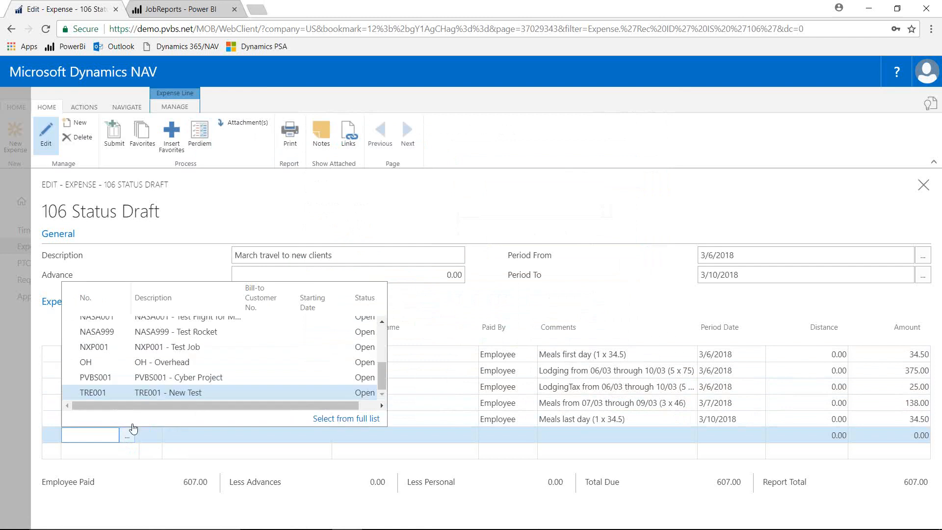
type("1002")
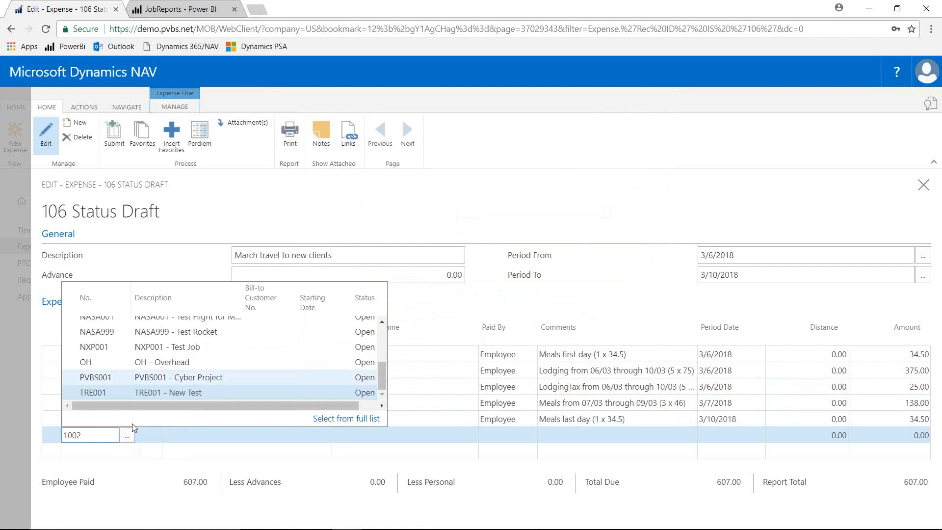
left_click(190, 390)
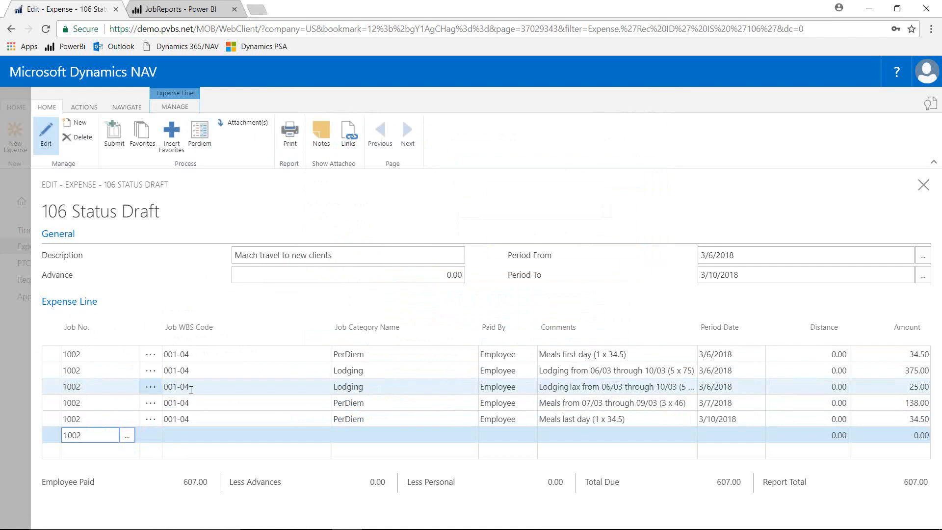
key("Tab")
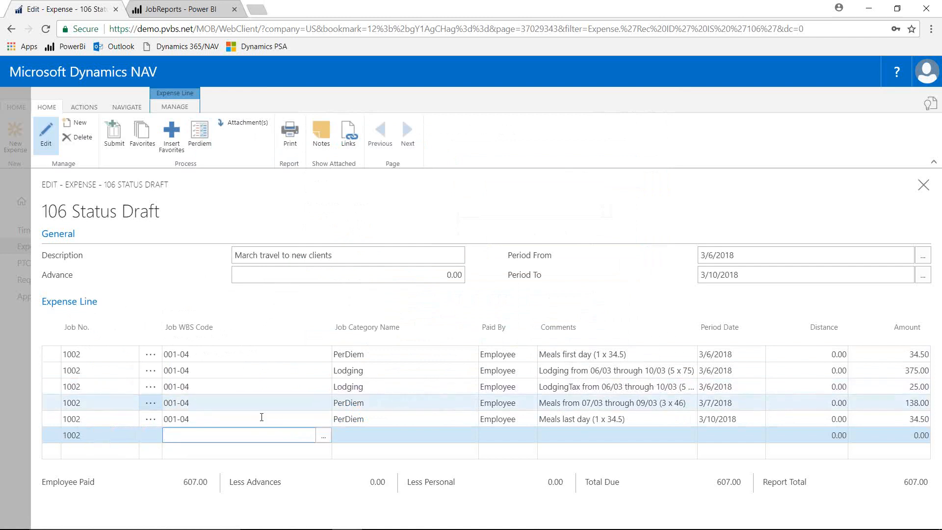
left_click(324, 441)
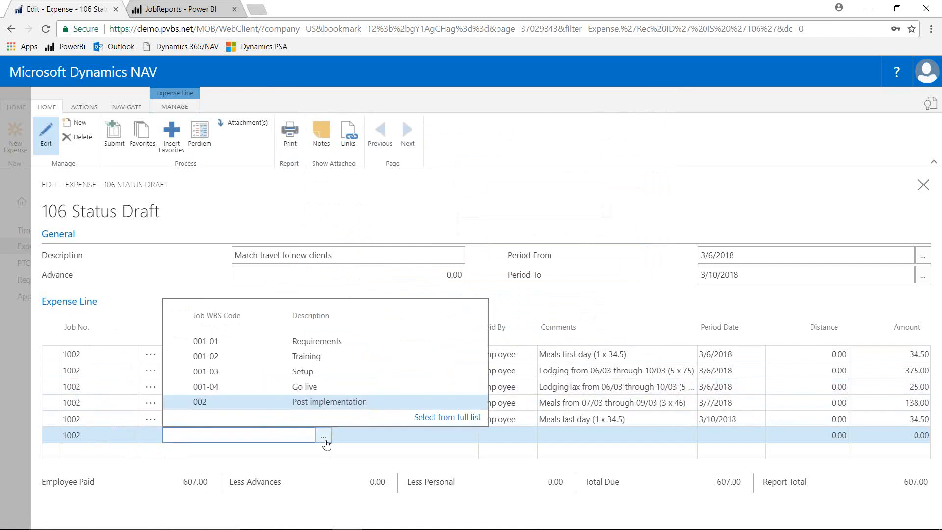
left_click(319, 388)
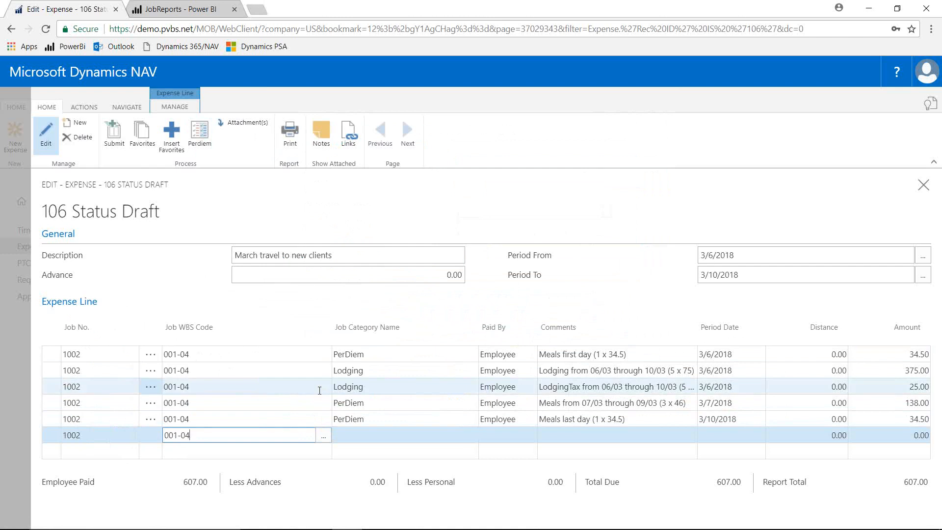
key("Tab")
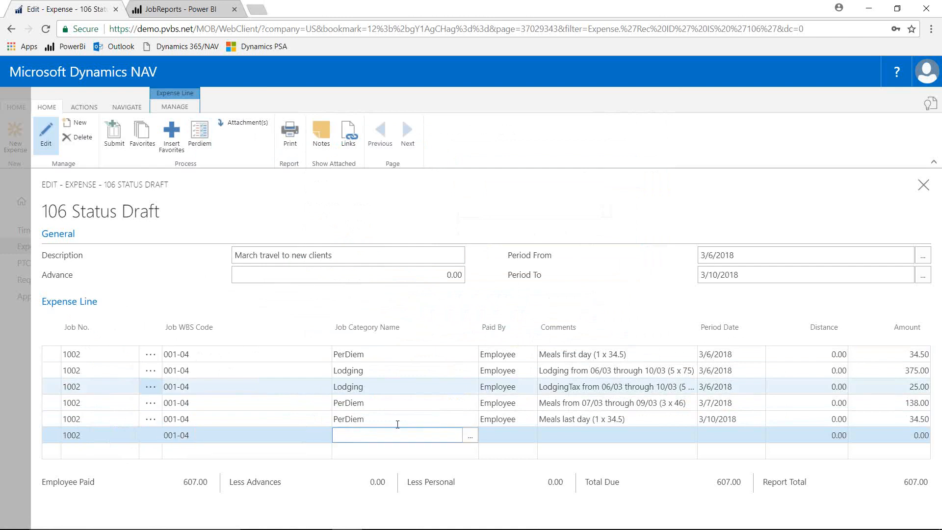
Step: Set the new expense line's job category to Mileage and its payer to Employee
left_click(448, 436)
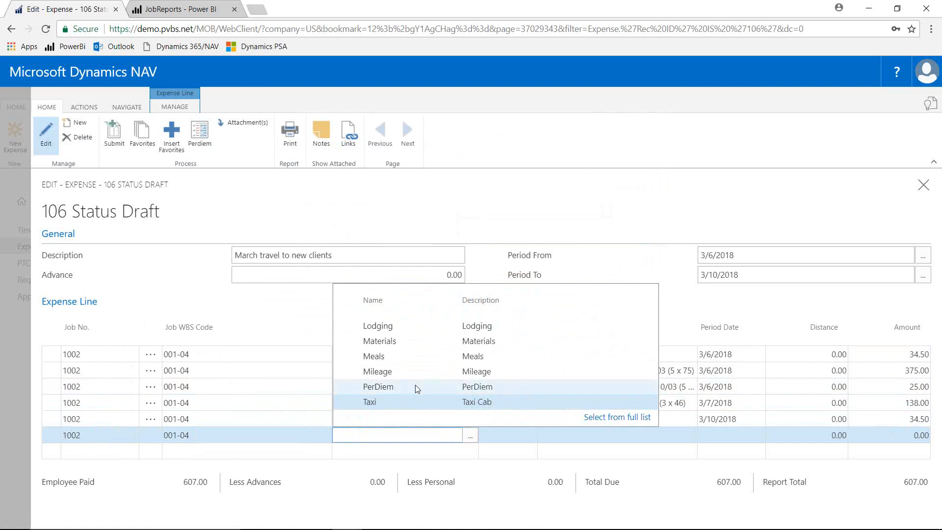
left_click(398, 372)
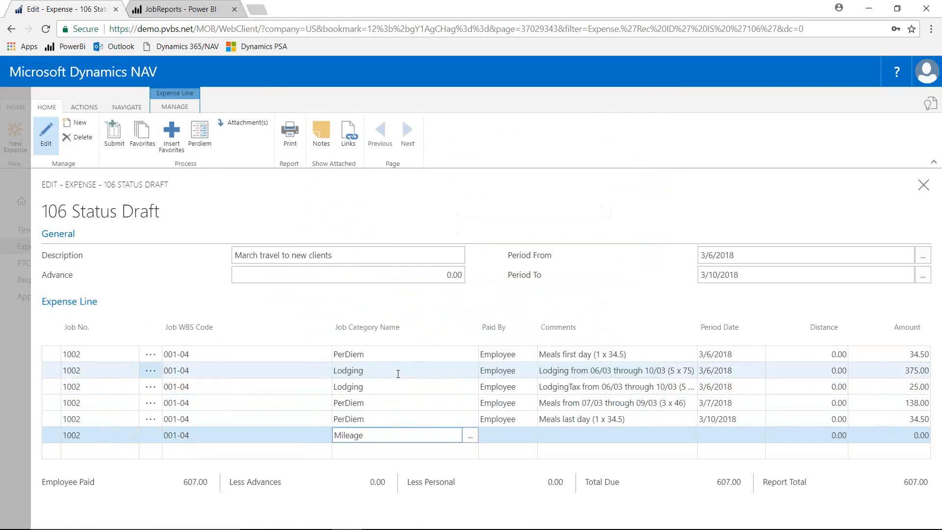
left_click(500, 431)
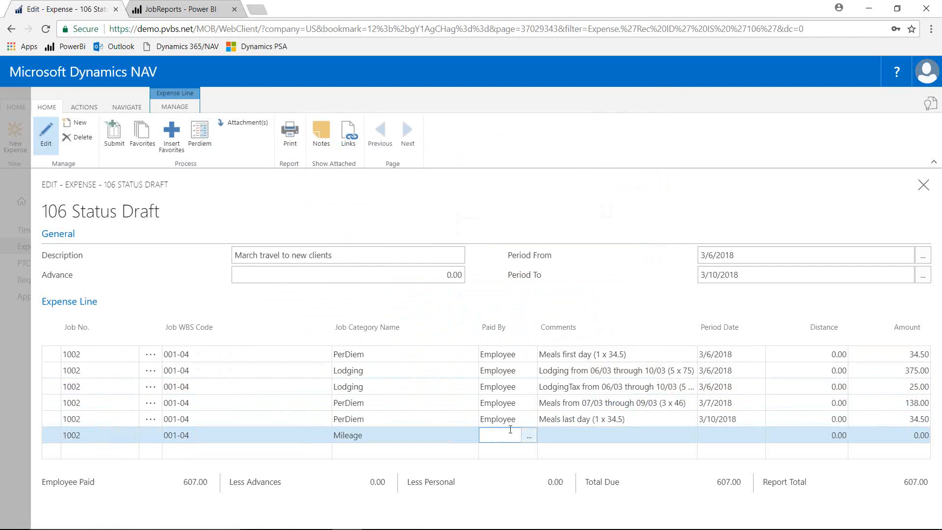
type("emp")
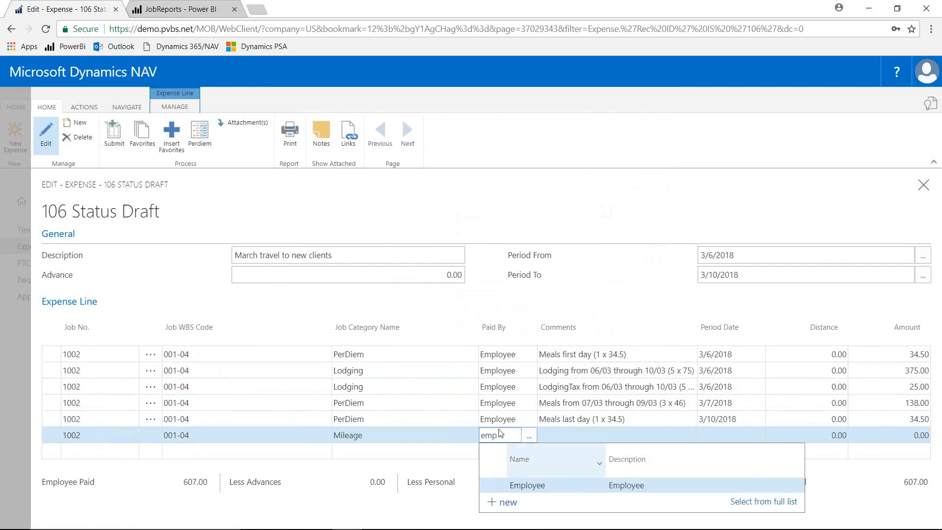
left_click(507, 485)
key("Tab")
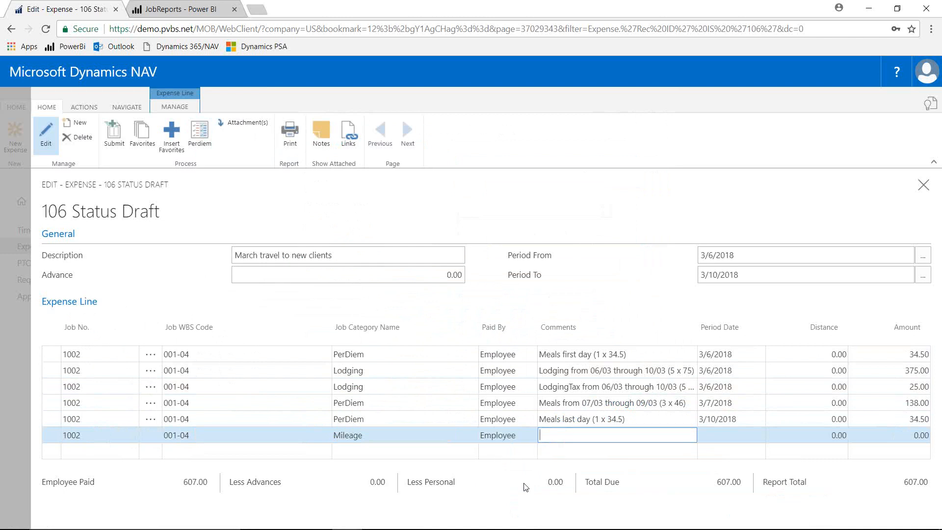
Step: Date the mileage line 3/10/2018 without a comment and set its distance to 1000
key("Tab")
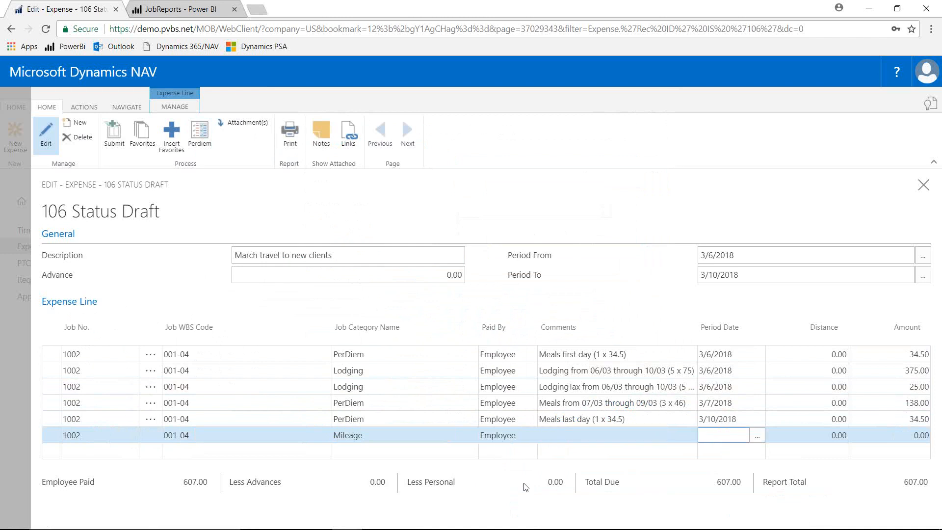
type("3/10")
key("Tab")
type("1000")
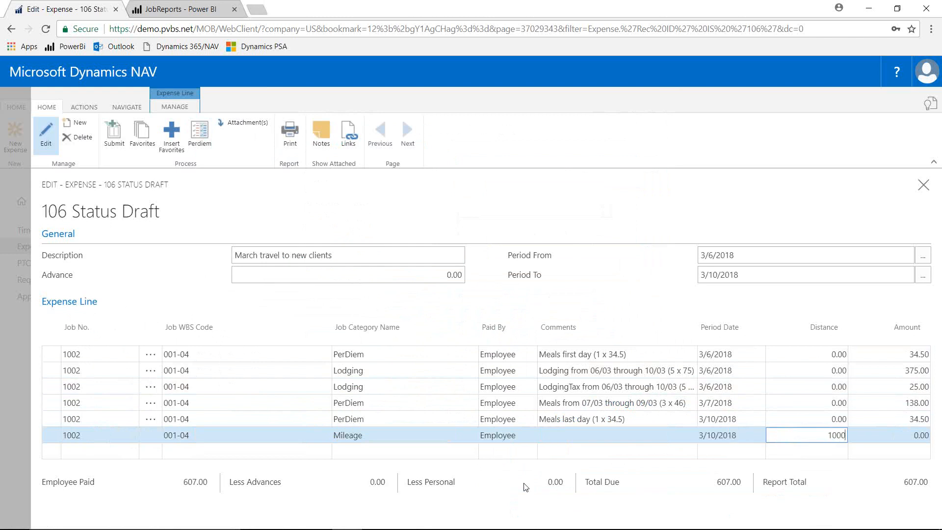
key("Tab")
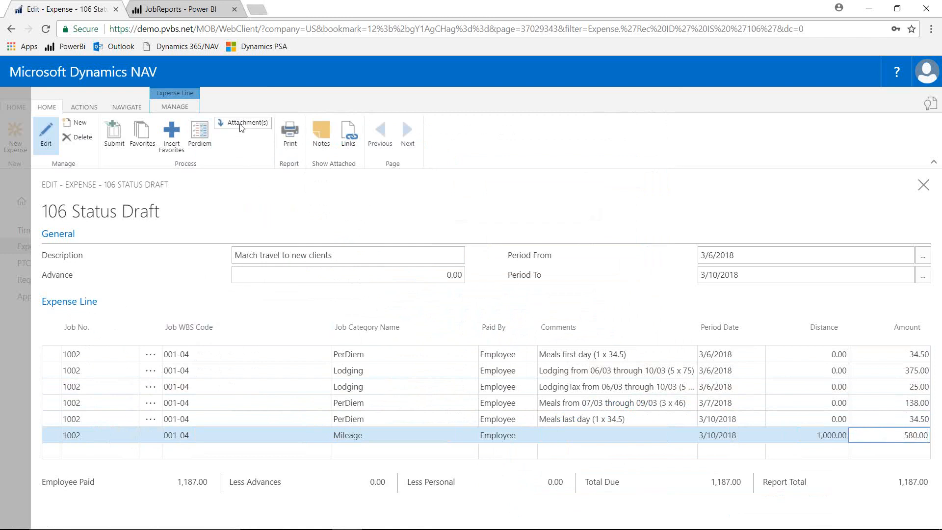
Step: Submit the March travel expense report and return to the expenses list
left_click(117, 137)
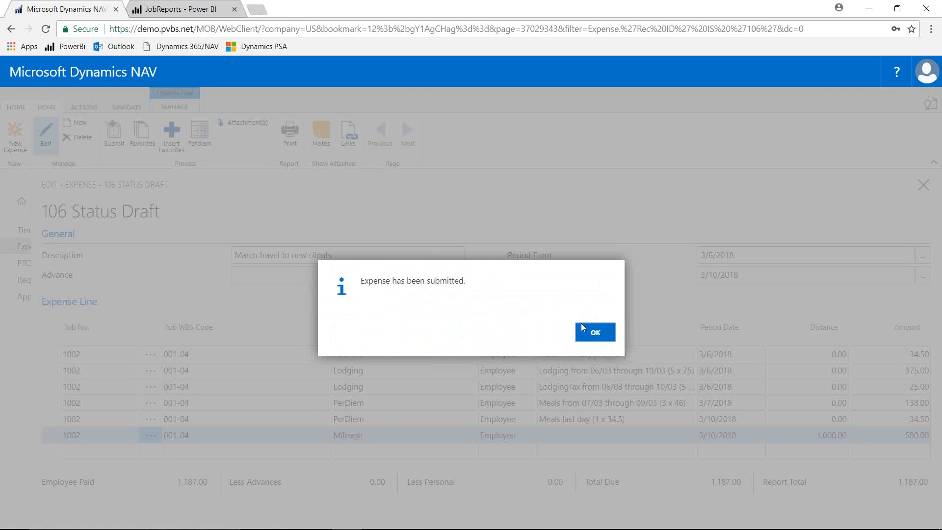
left_click(599, 332)
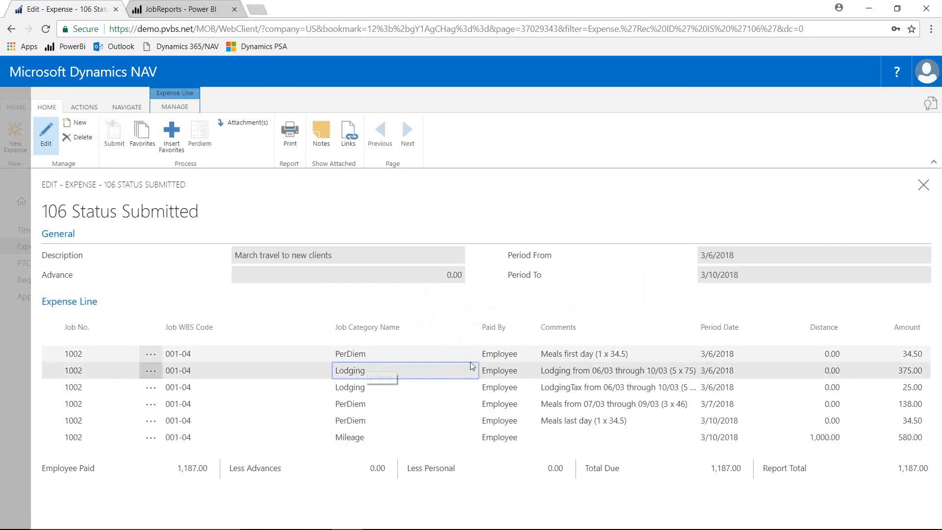
left_click(491, 360)
left_click(579, 369)
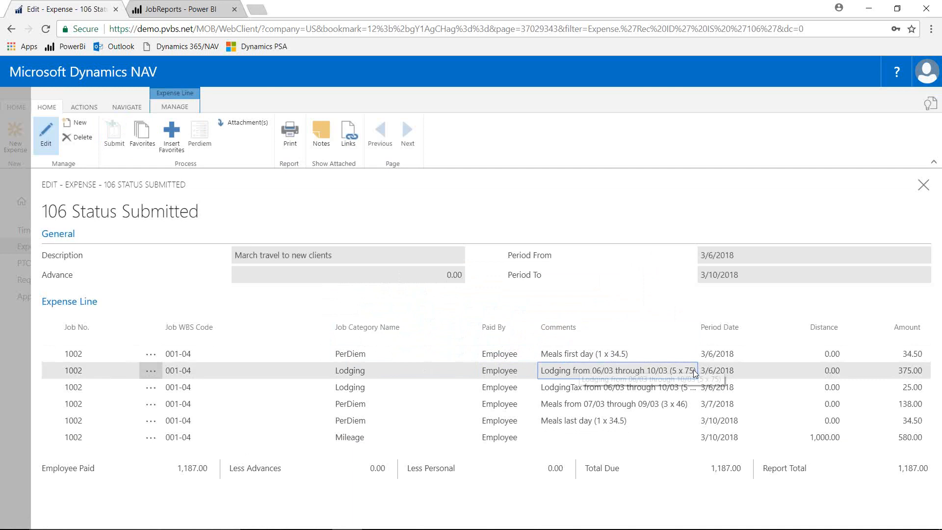
left_click(734, 404)
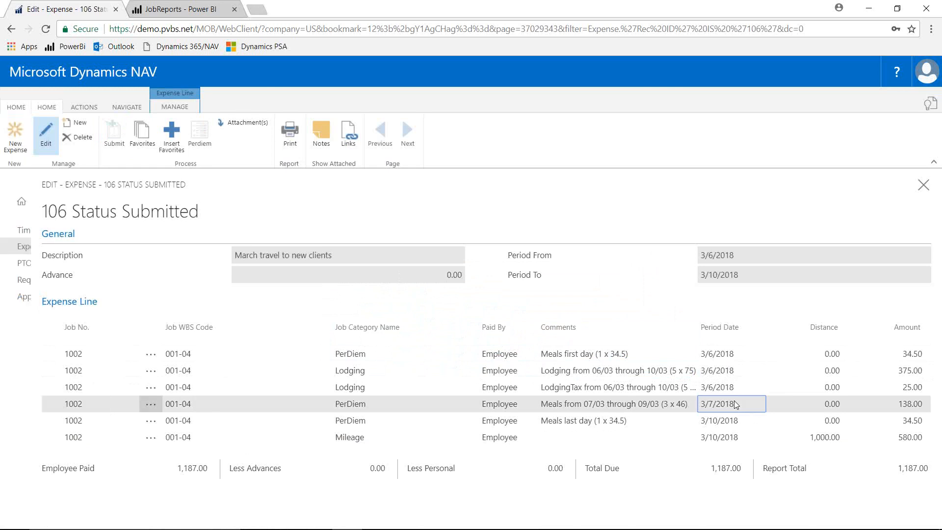
key("Escape")
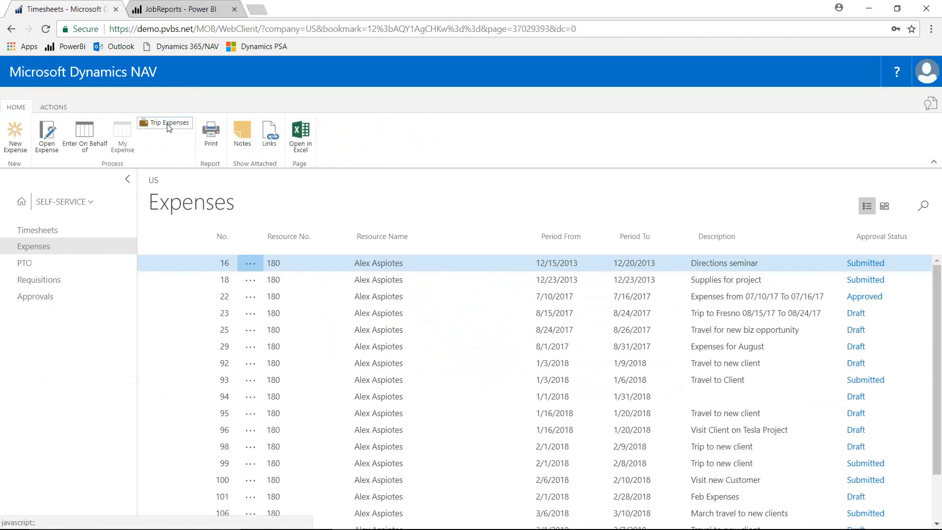
Step: View the trip expenses and the file requirements for importing charges, declining the import and returning to the expenses list
left_click(169, 127)
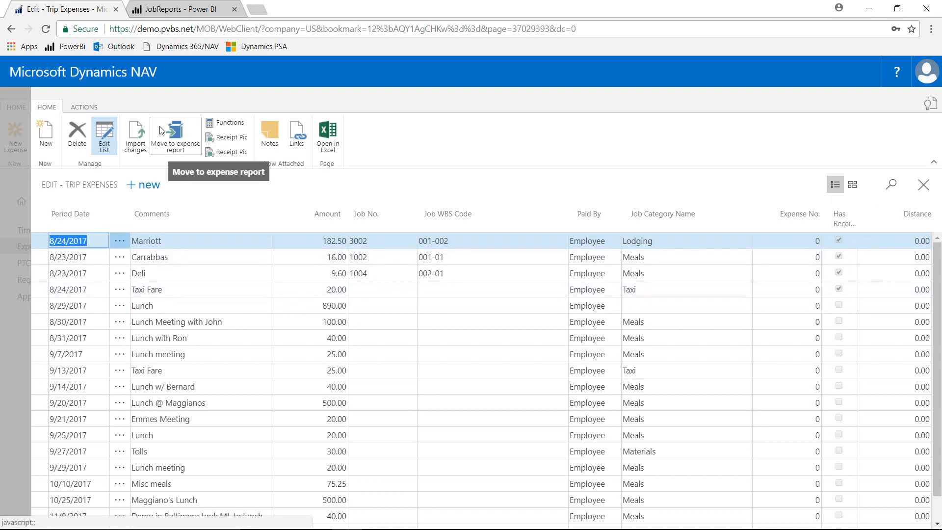
left_click(124, 135)
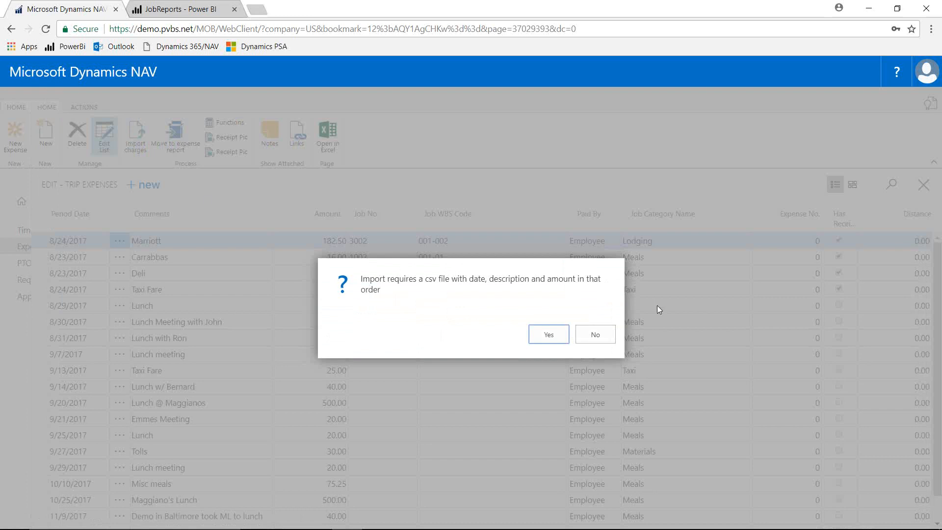
left_click(595, 334)
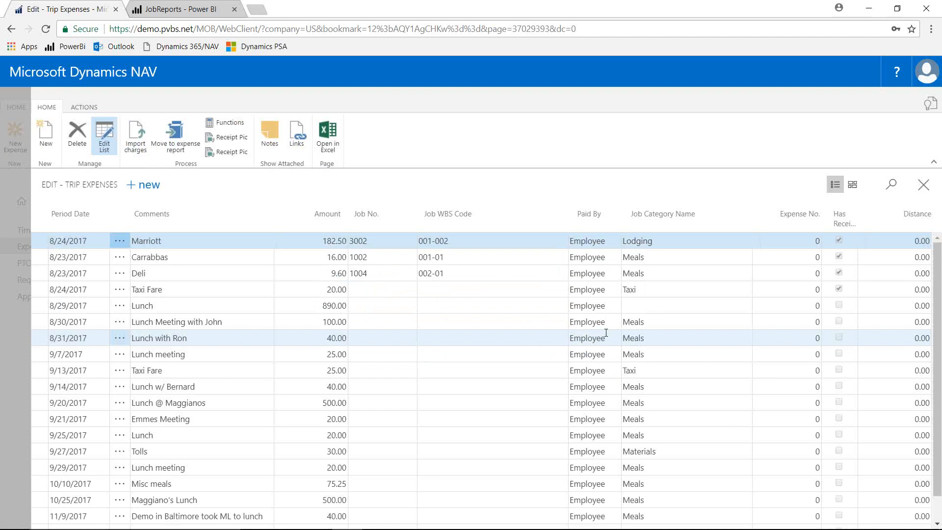
key("Escape")
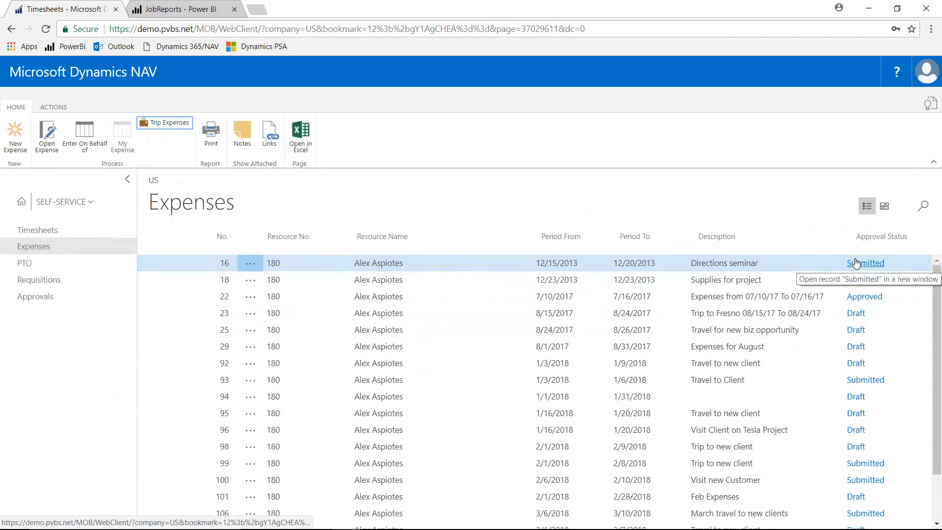
Step: Filter the expenses list to show only reports with the approval status Submitted
left_click_drag(938, 347, 938, 324)
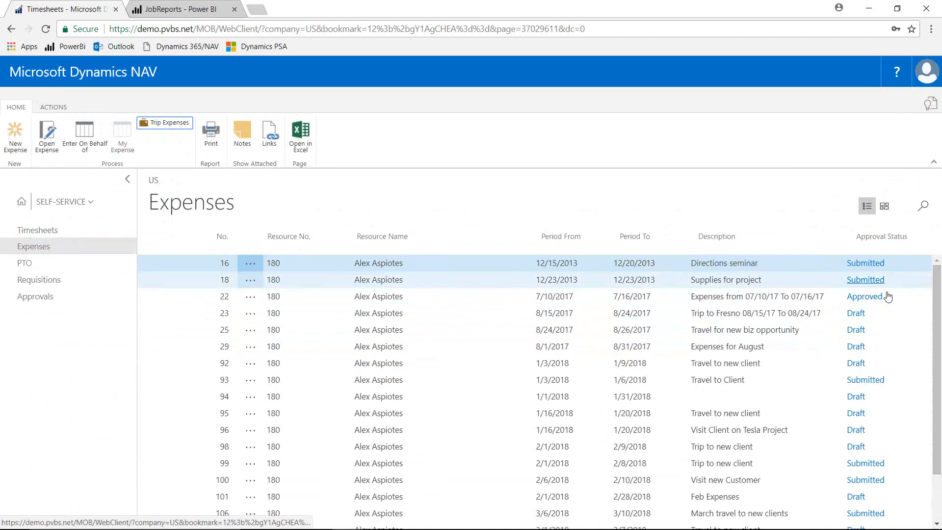
left_click(933, 243)
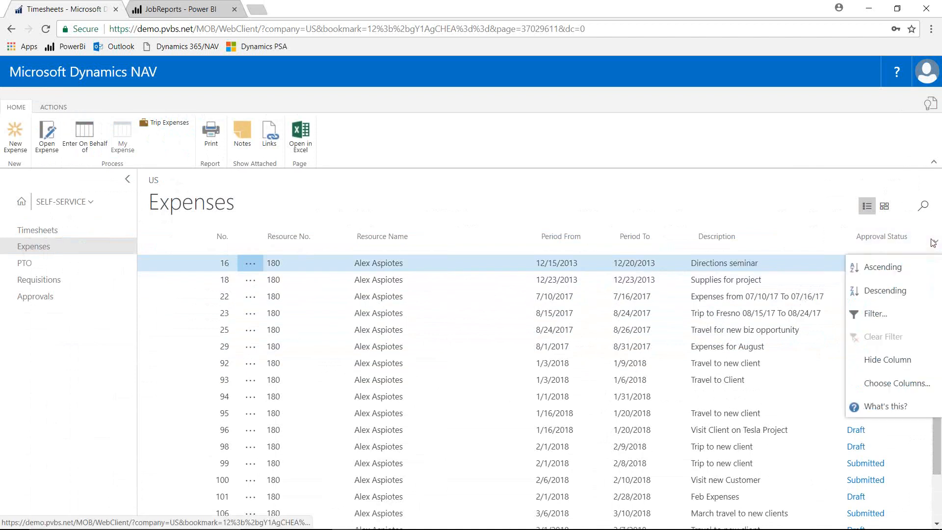
left_click(884, 313)
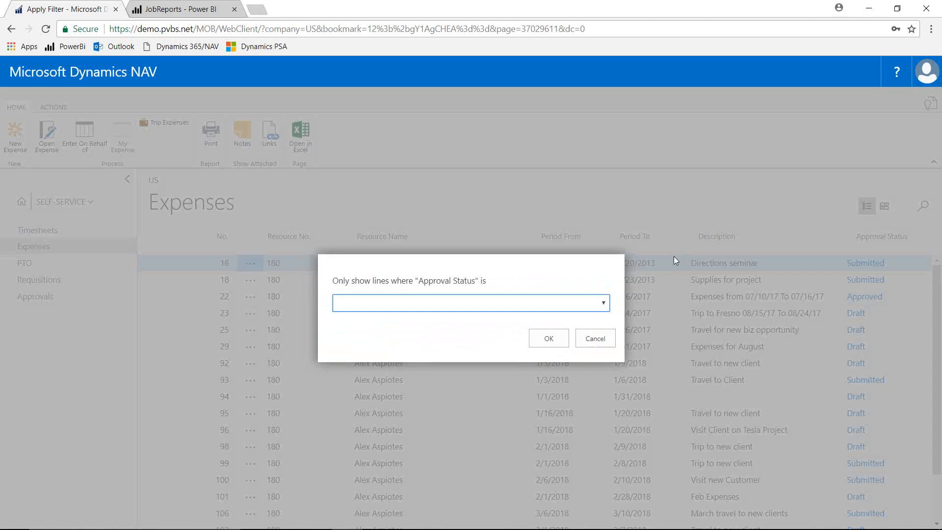
key("s")
key("alt+Down")
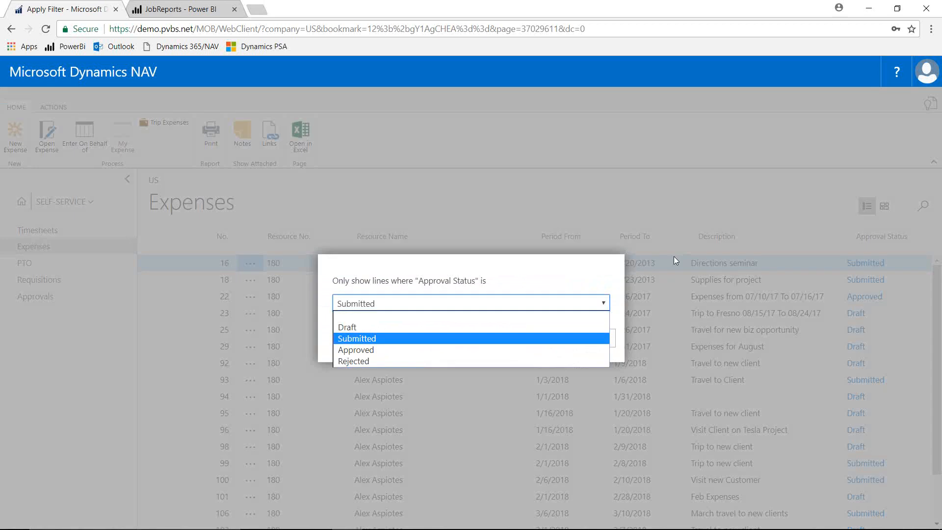
left_click(497, 332)
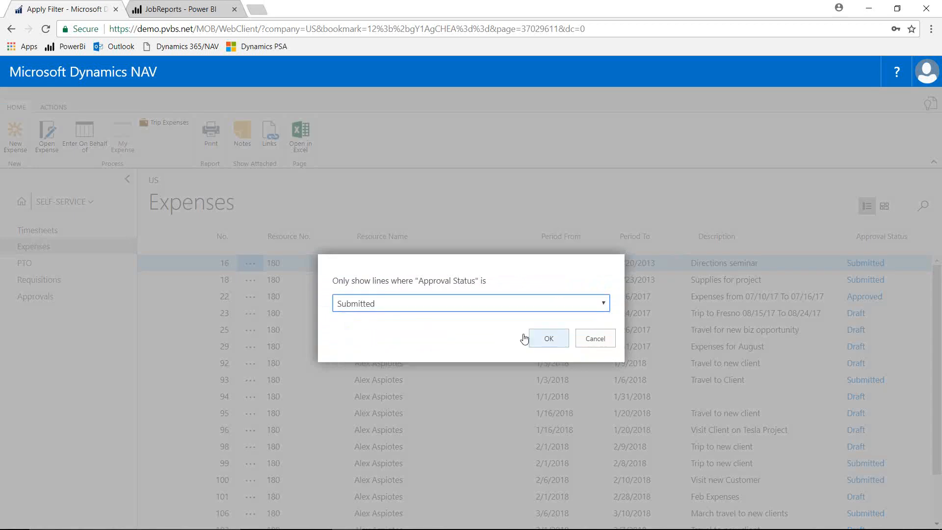
left_click(543, 339)
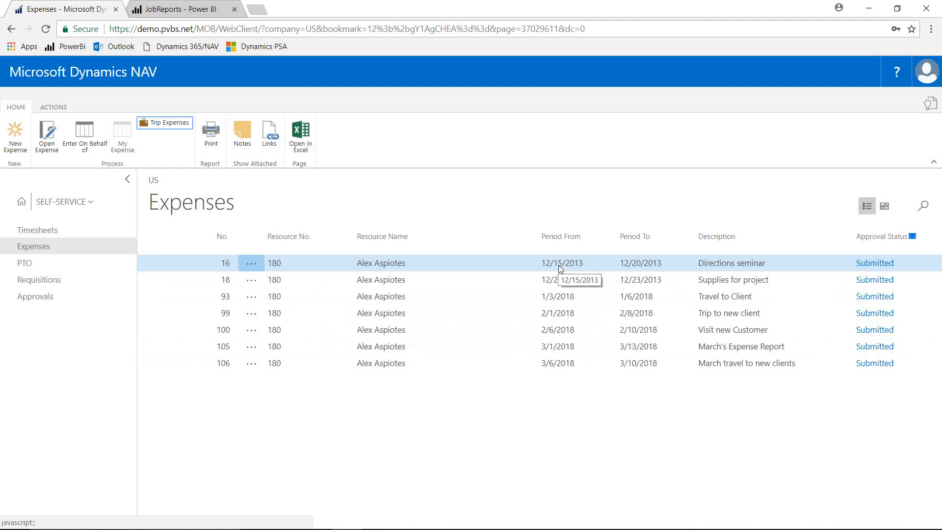
Step: Return to the home page, find and open the Cost Pool page, and select the Fringe pool
left_click(26, 205)
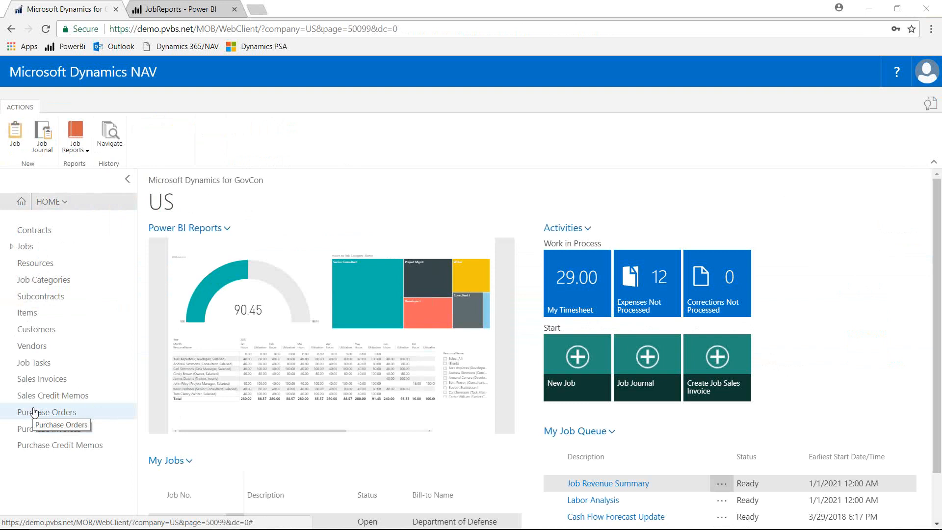
left_click(929, 108)
type("Cost Pool")
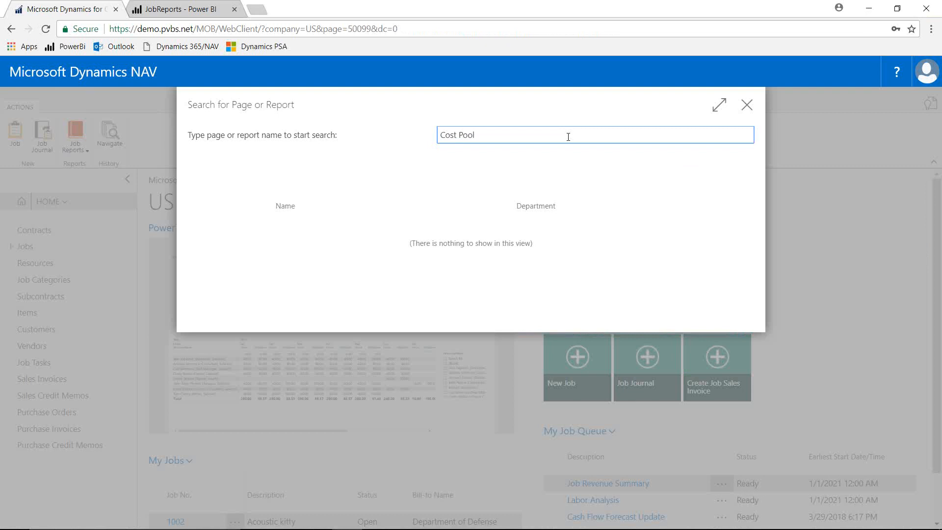
left_click(299, 266)
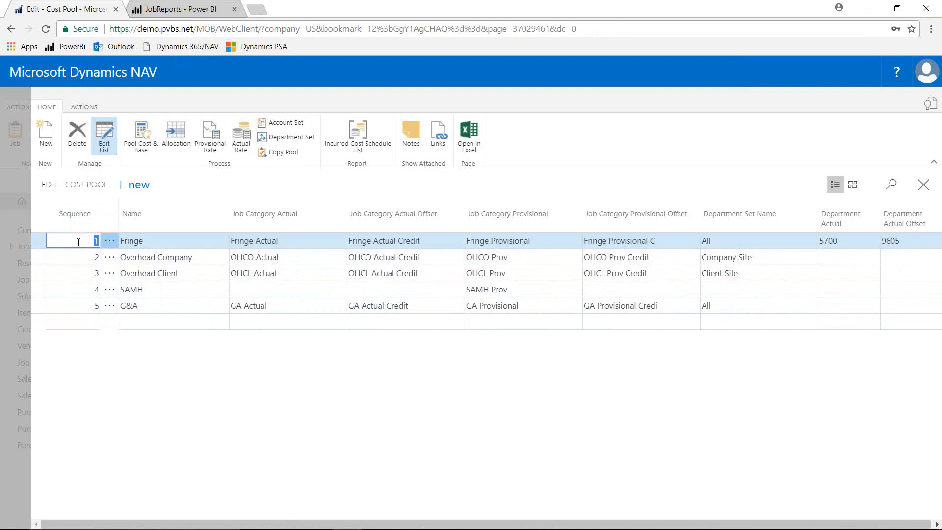
left_click(41, 242)
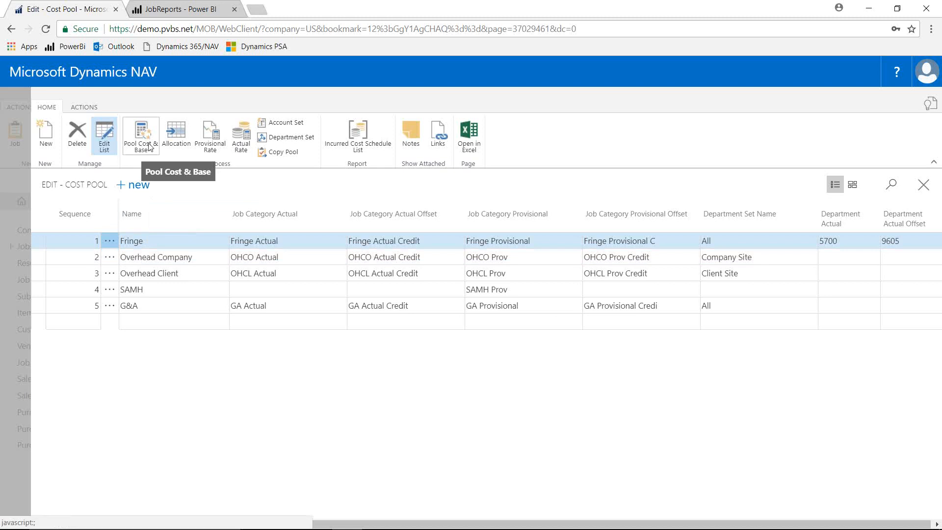
Step: View the cost pool allocation of the Fringe pool and return to the cost pool list
left_click(175, 137)
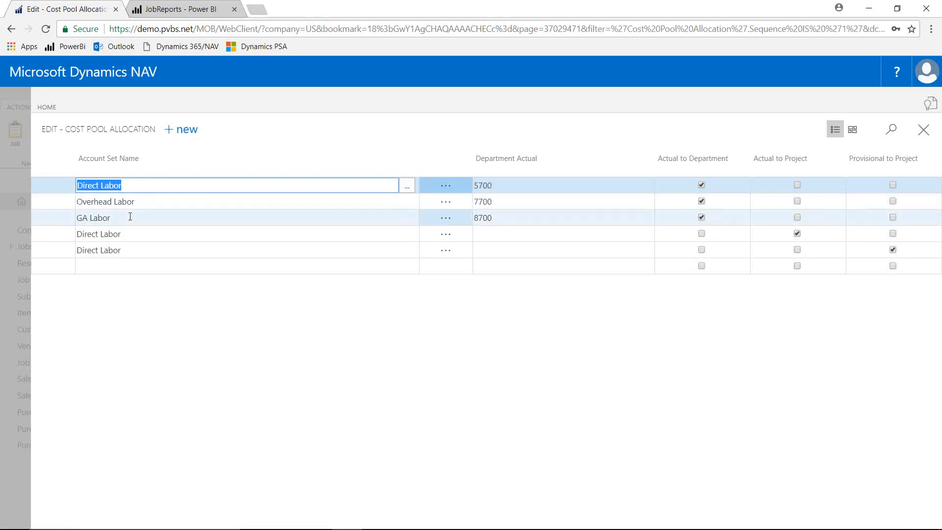
key("Escape")
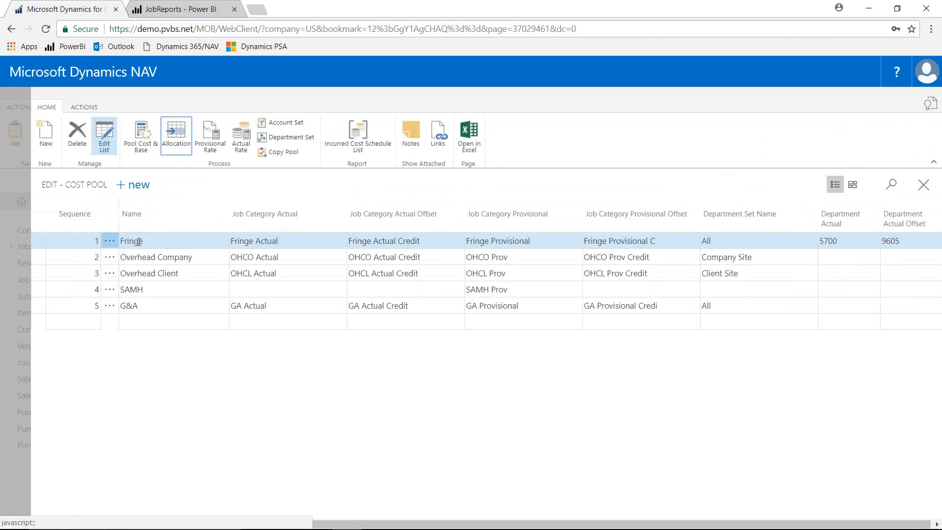
Step: Select the Overhead Client pool and review its pool cost and base setup and its allocation
left_click(41, 279)
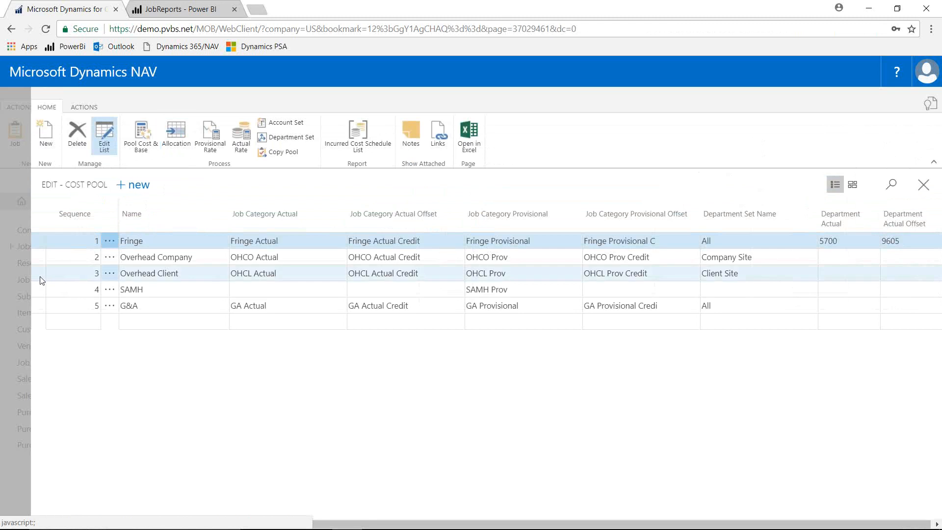
left_click(134, 144)
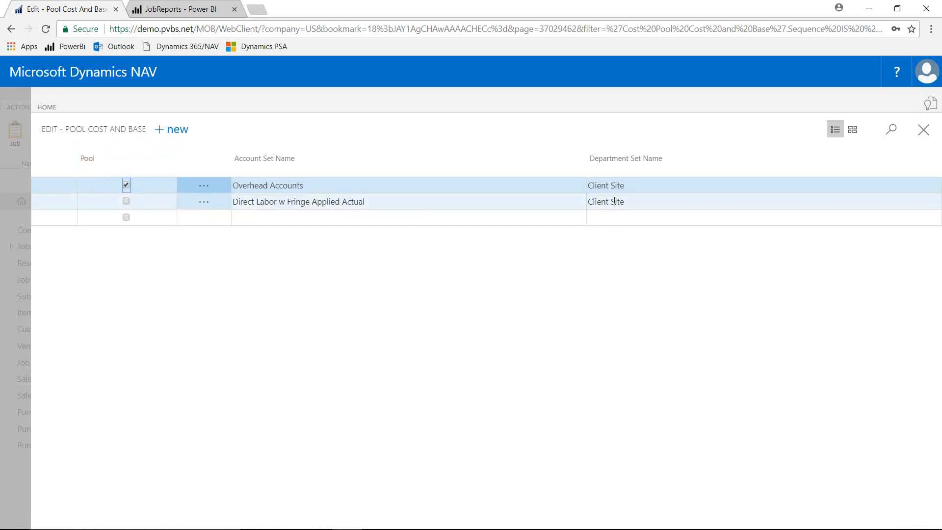
key("Escape")
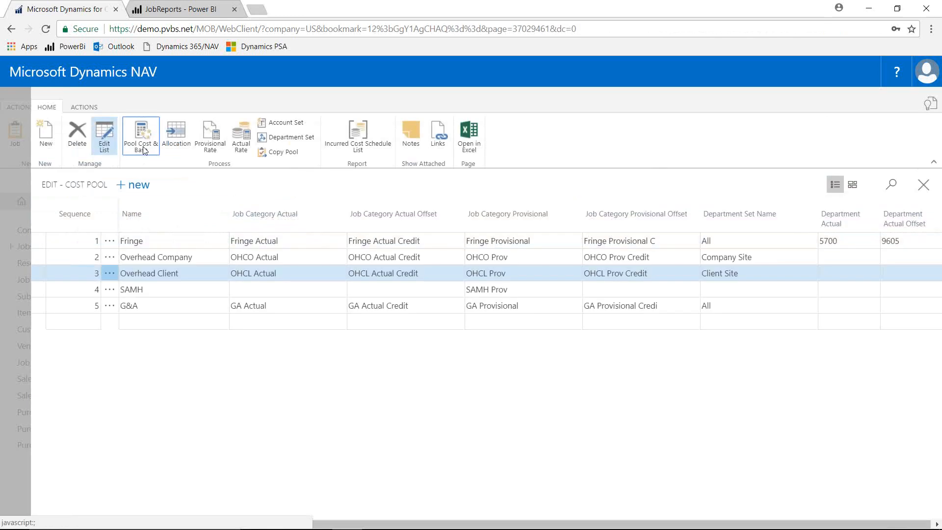
left_click(185, 136)
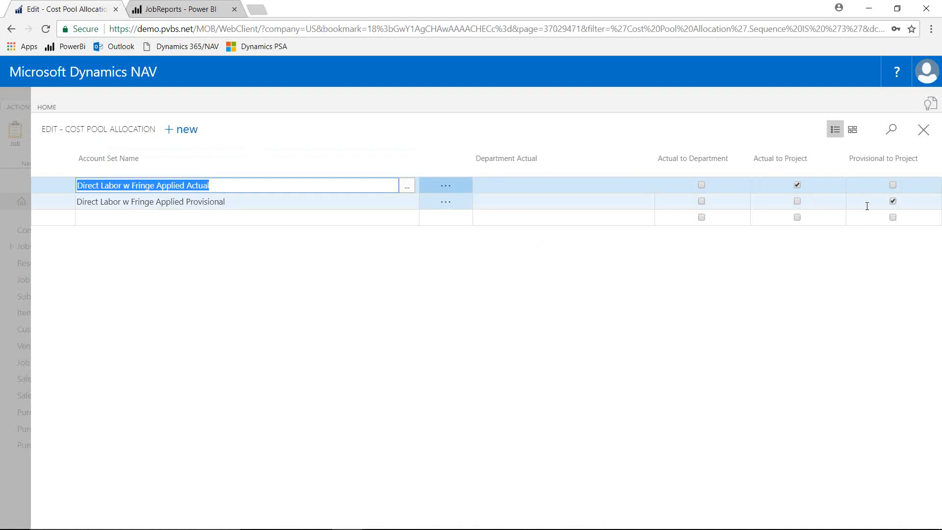
key("Escape")
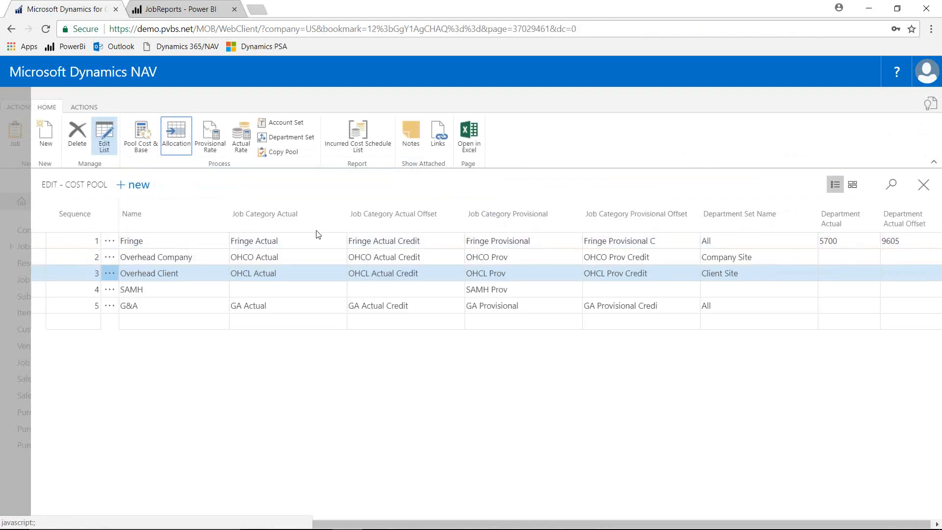
Step: View the provisional and final rates of the Overhead Client pool and return to the cost pool list
left_click(215, 133)
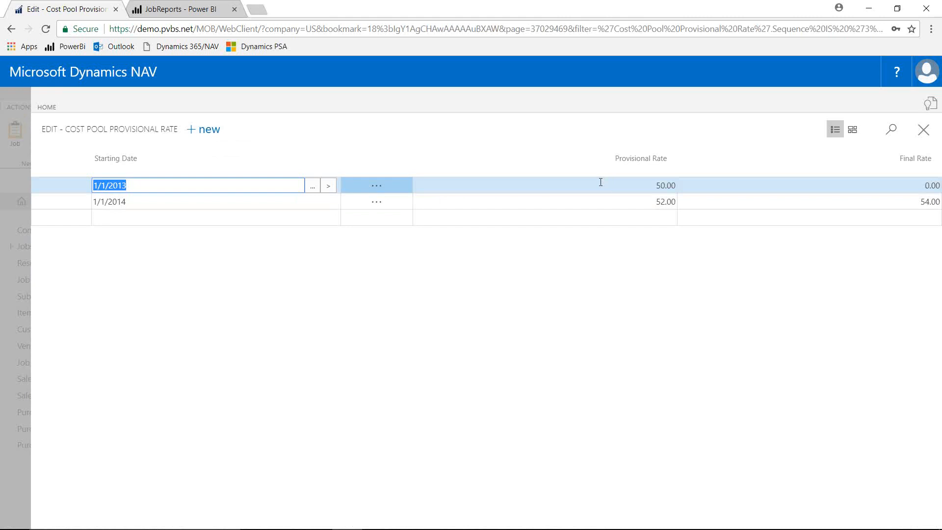
left_click(606, 202)
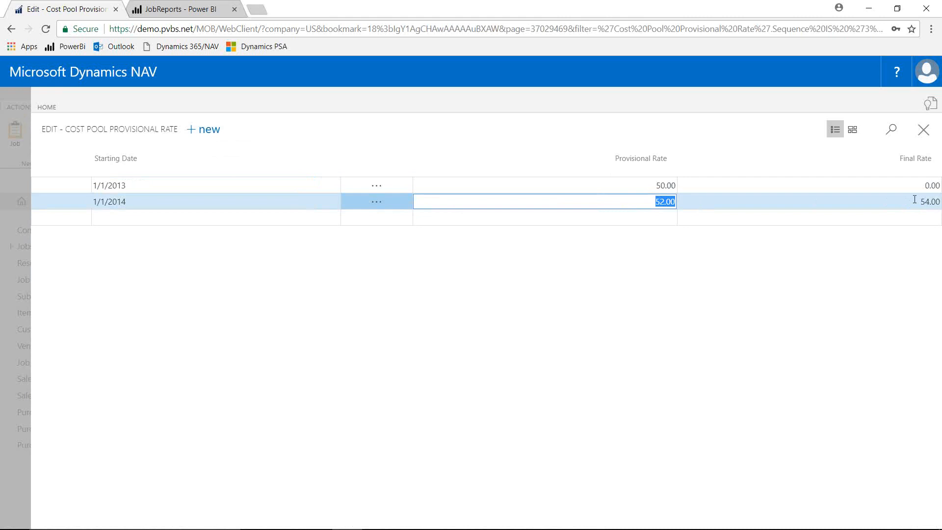
key("Escape")
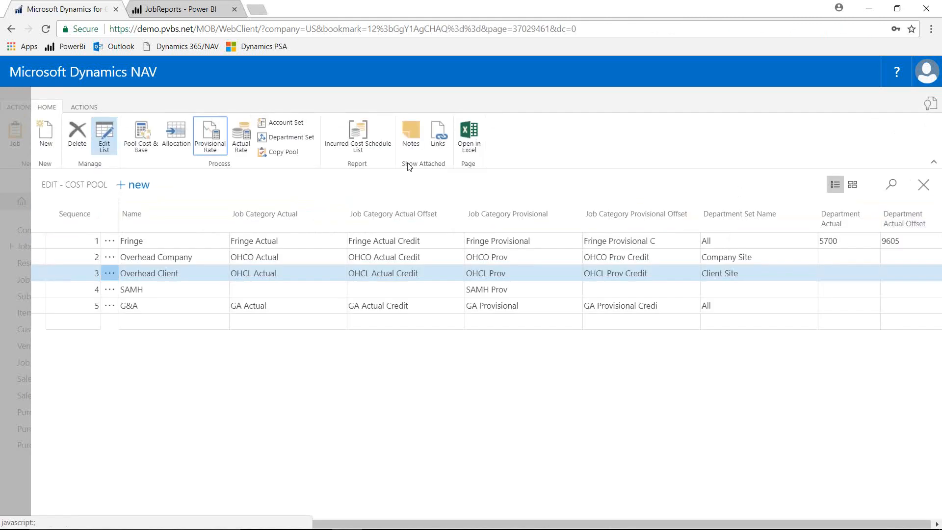
Step: View the incurred cost schedule list and the ICE schedule creation wizard up to its schedule type choice, then return to the home page without creating anything
left_click(355, 136)
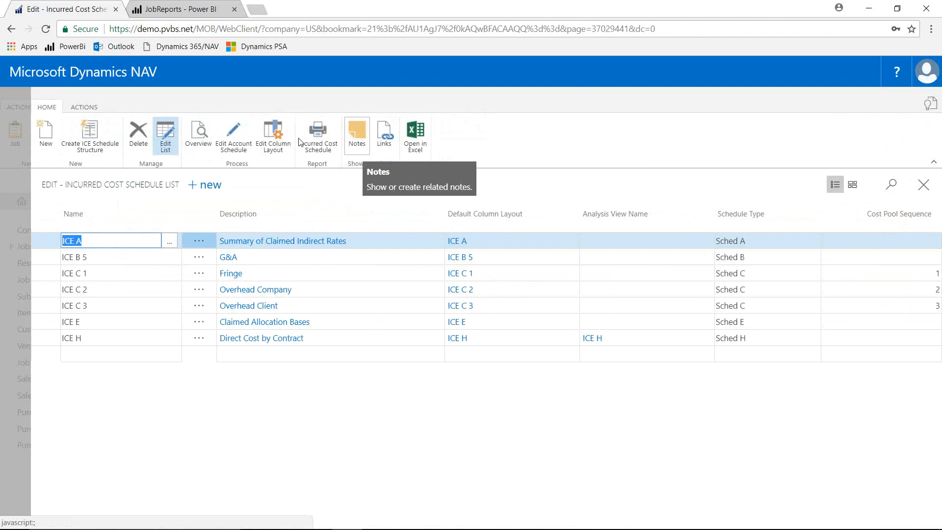
left_click(91, 133)
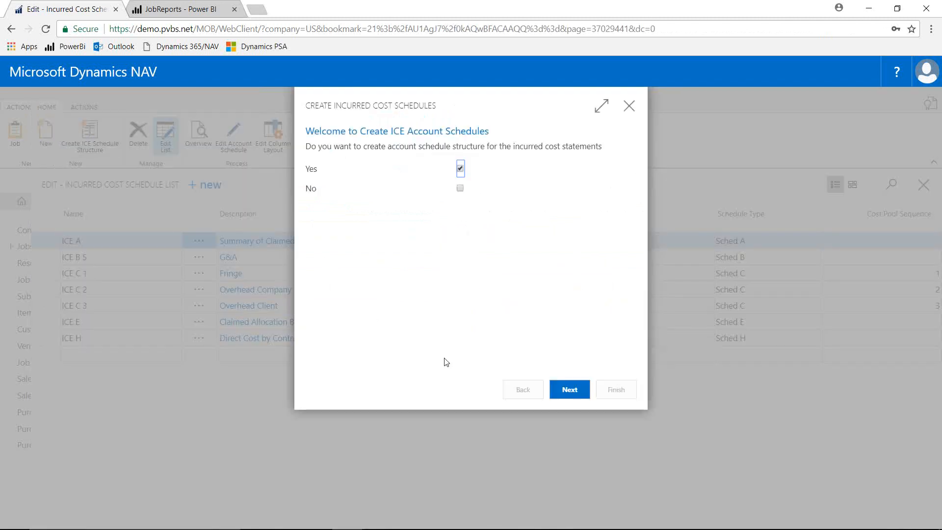
left_click(568, 384)
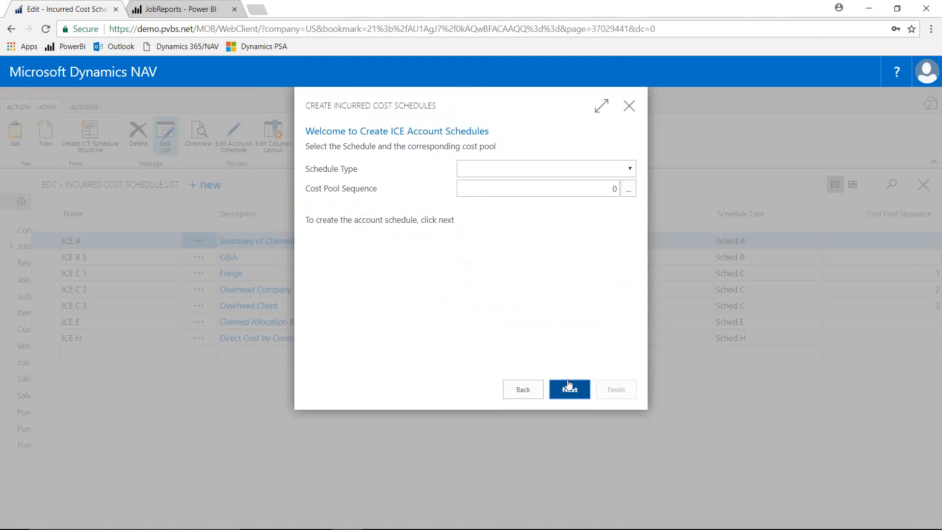
left_click(629, 106)
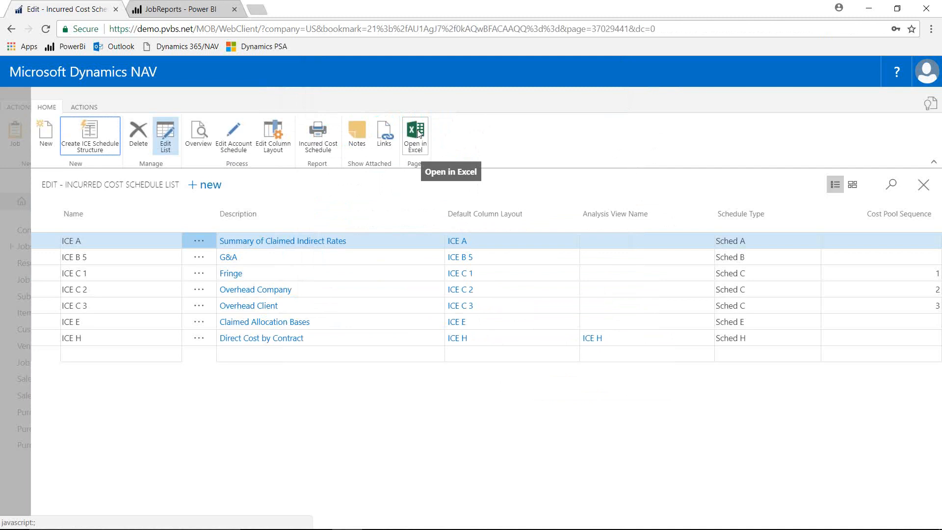
key("Escape")
key("Escape")
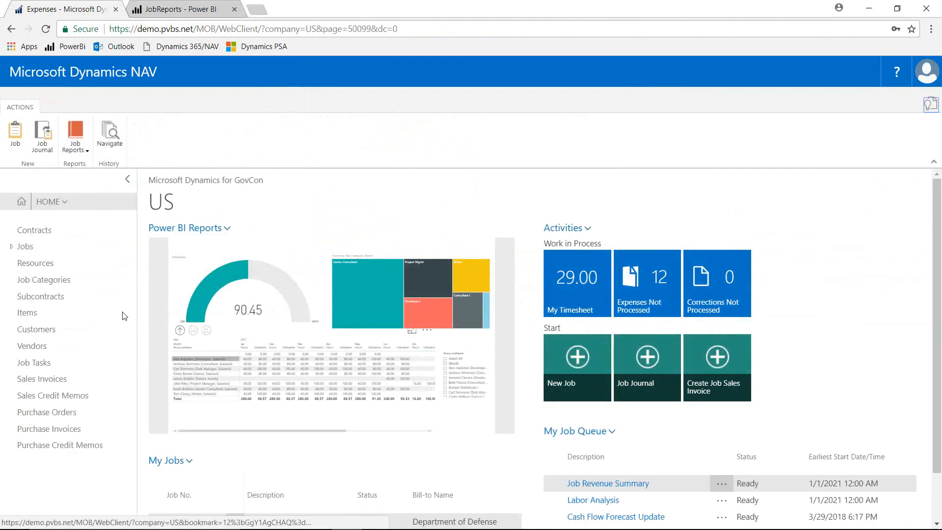
Step: Open the jobs list and the job card of job 1002, Acoustic kitty
left_click(22, 251)
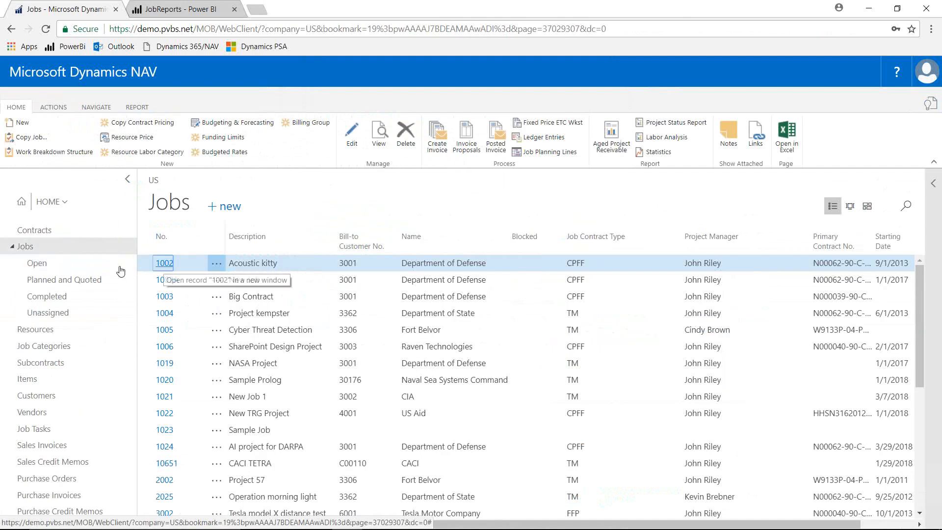
left_click(164, 264)
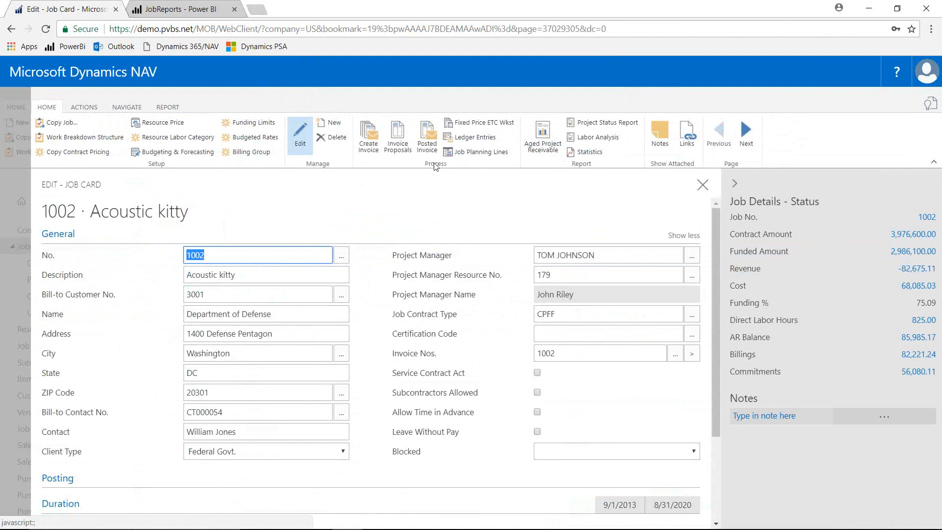
Step: Review the Create Job Invoice Proposal options for job 1002, including the billing groups and scheduling settings, and cancel without creating a proposal
left_click(367, 137)
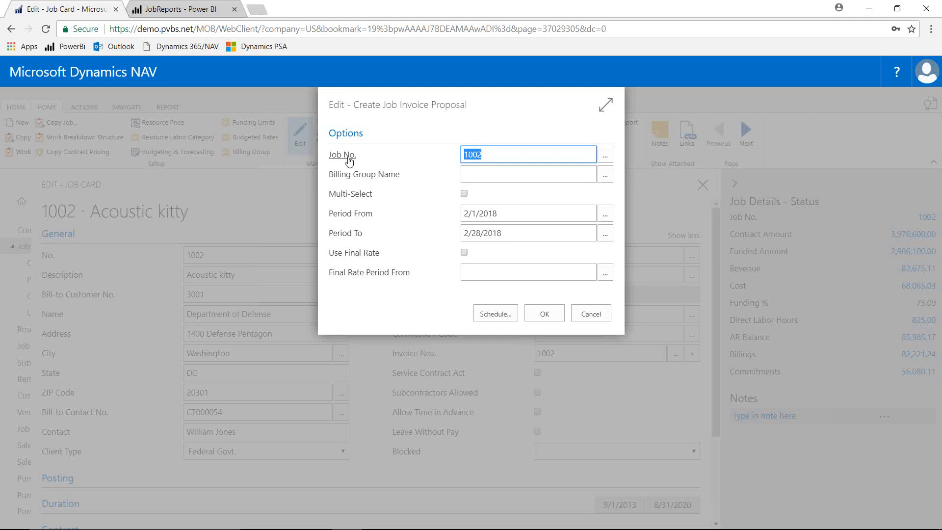
left_click(502, 154)
left_click(604, 175)
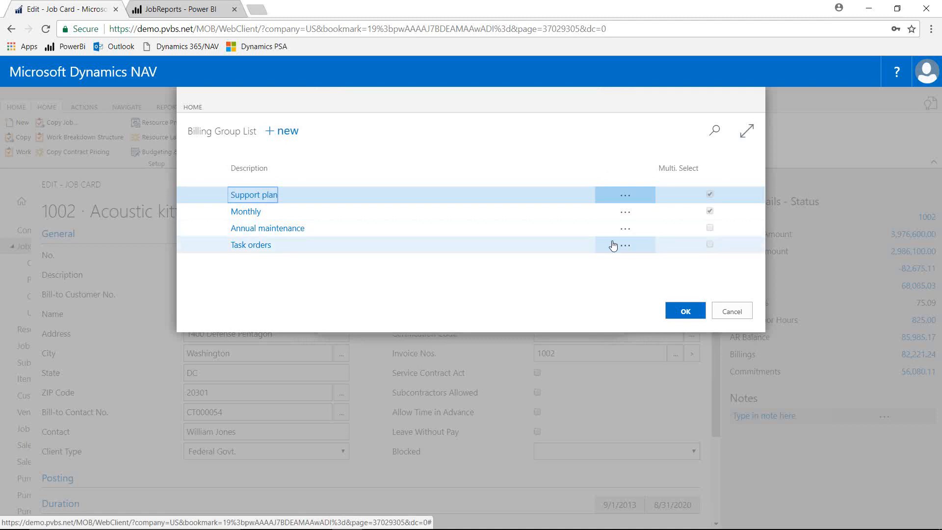
left_click(263, 196)
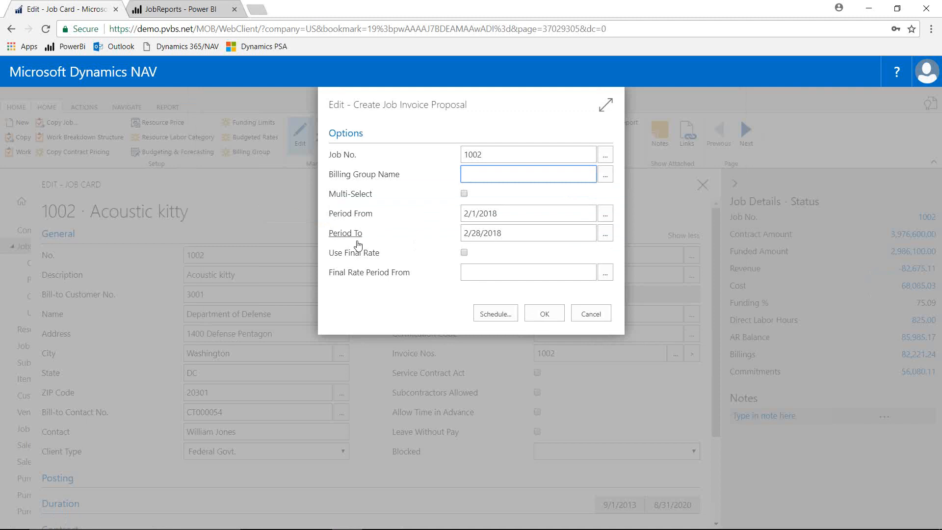
left_click(497, 318)
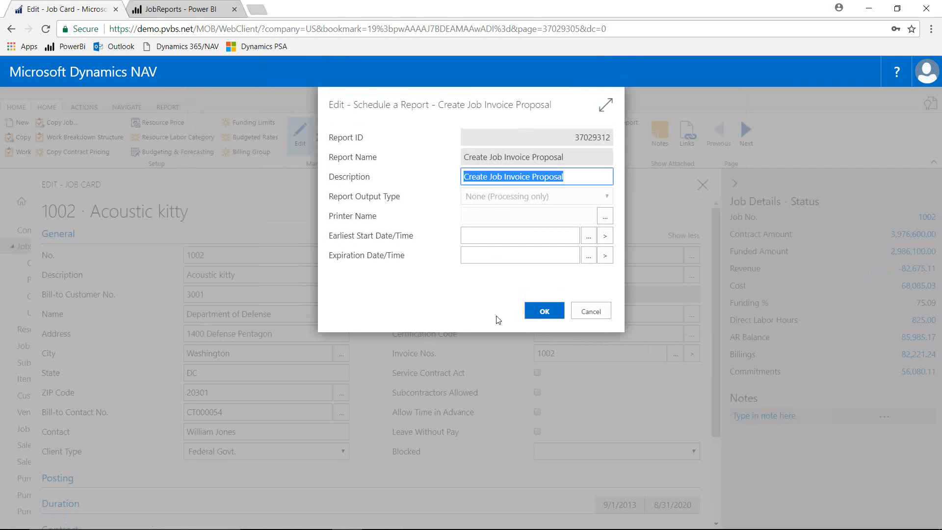
key("Escape")
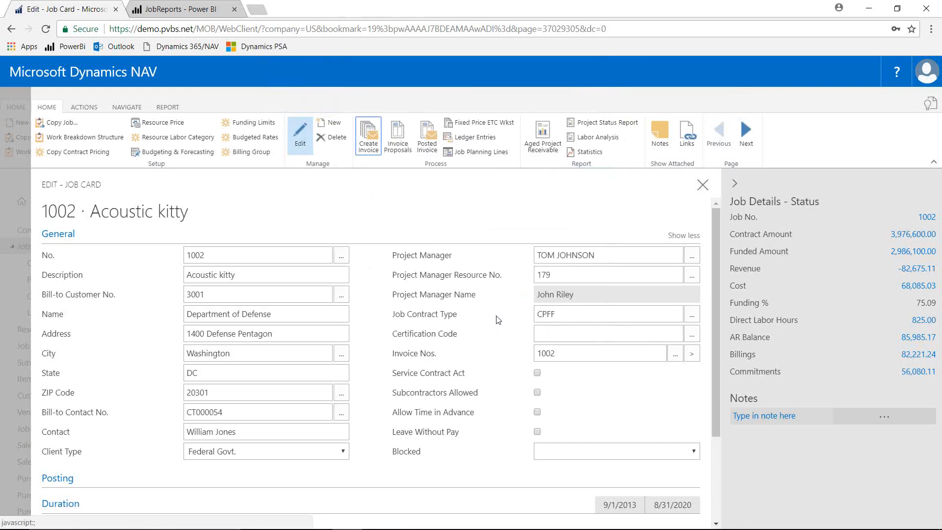
Step: Check the job's invoice proposals, close that list, and open the job's posted sales invoices
left_click(399, 149)
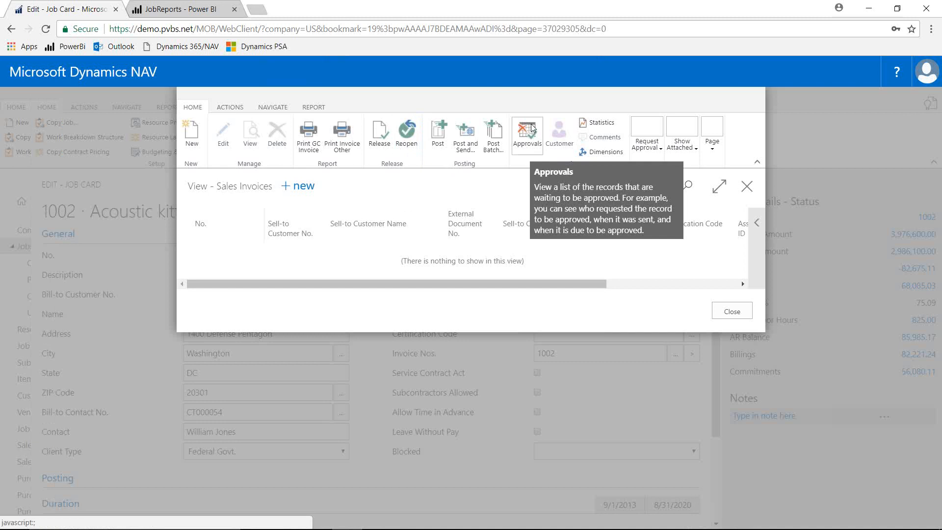
key("Escape")
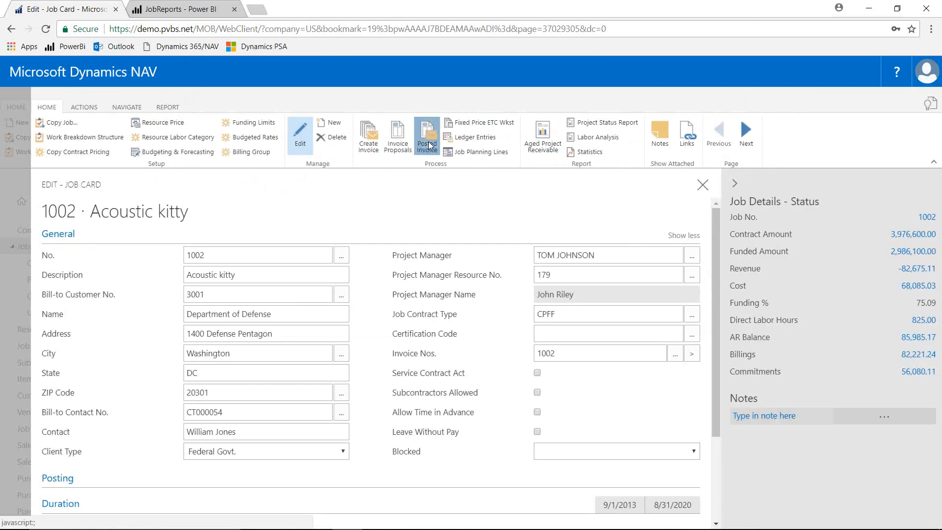
left_click(427, 143)
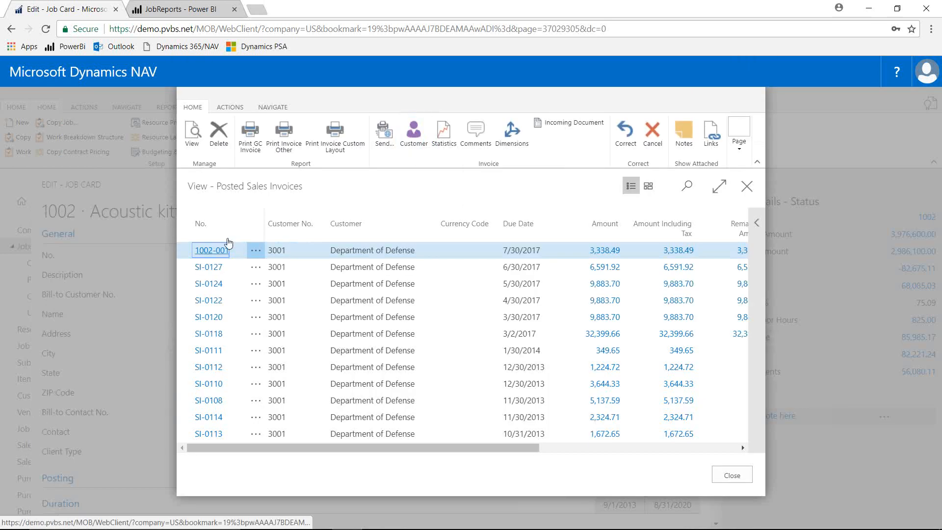
Step: Output the GC invoice for posted invoice 1002-001 as a PDF document, grouped by Category Group and summarized By Labor Category
left_click(249, 152)
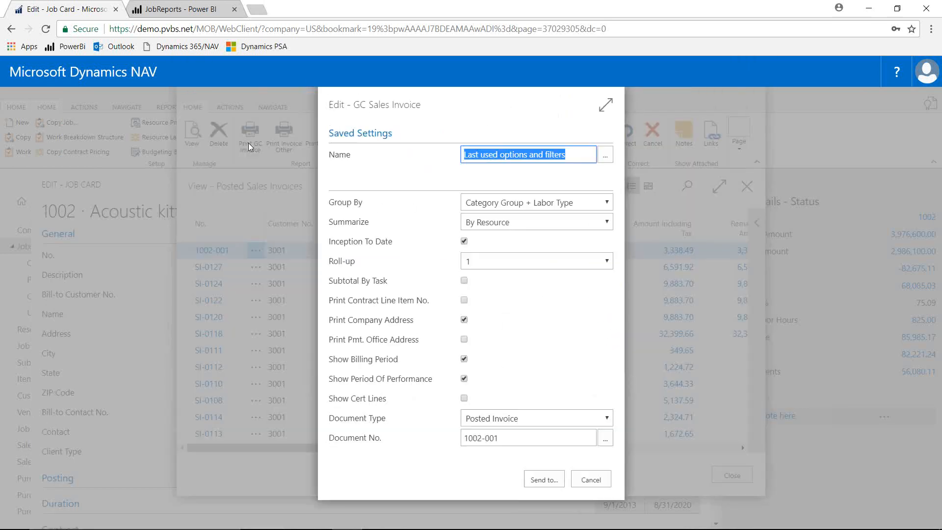
left_click(606, 203)
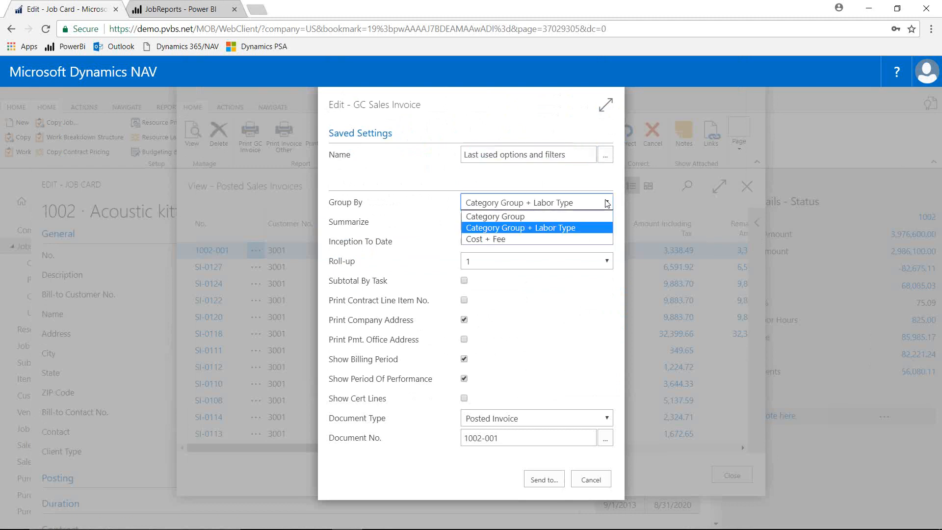
left_click(606, 202)
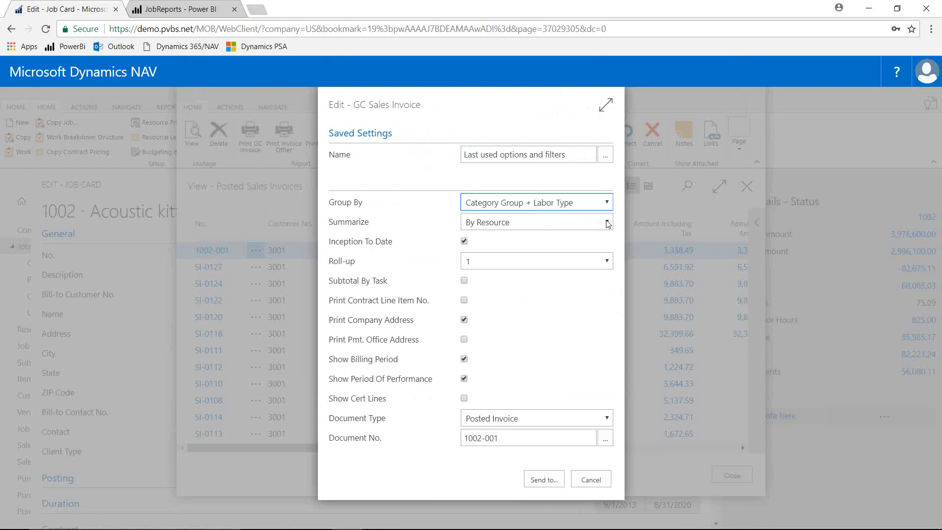
left_click(607, 222)
left_click(565, 246)
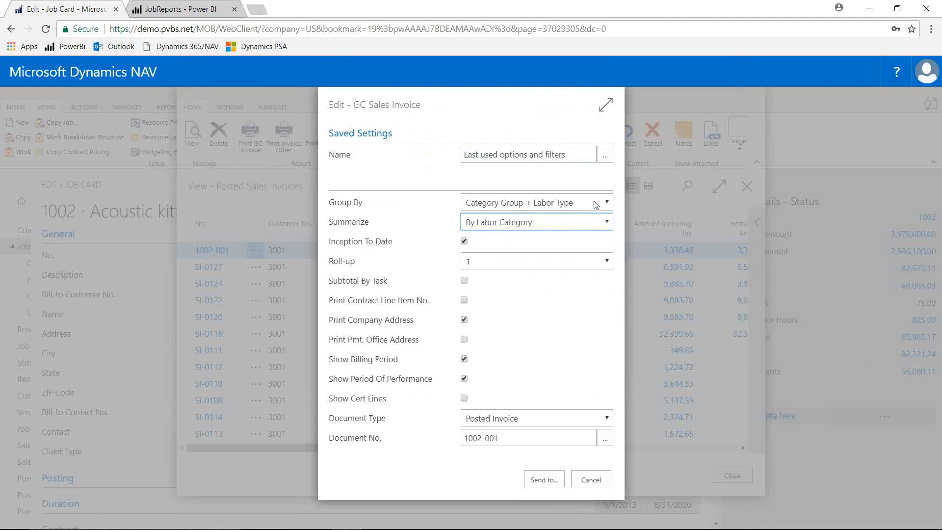
left_click(607, 202)
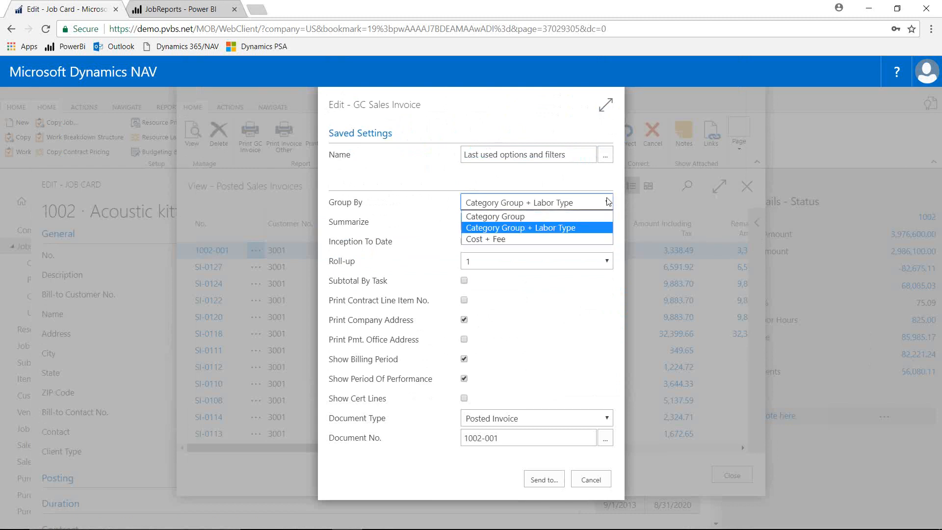
left_click(558, 218)
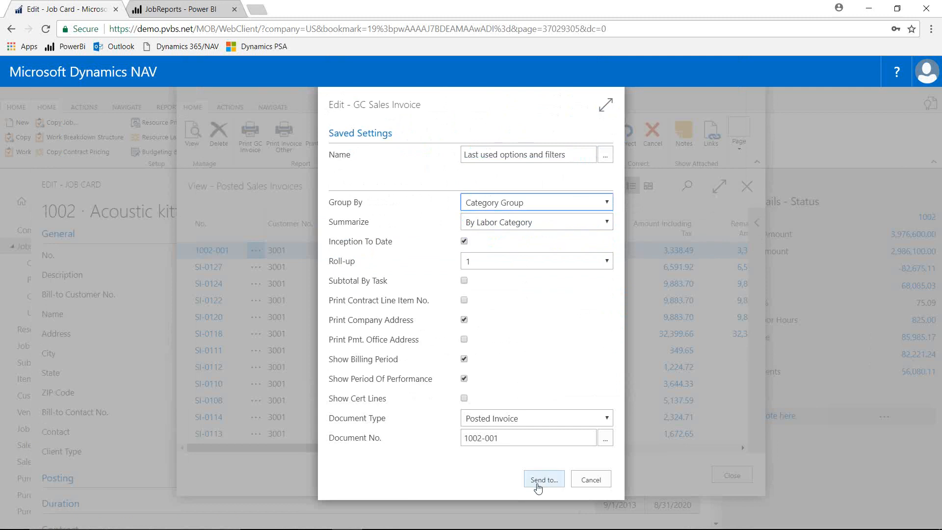
left_click(534, 480)
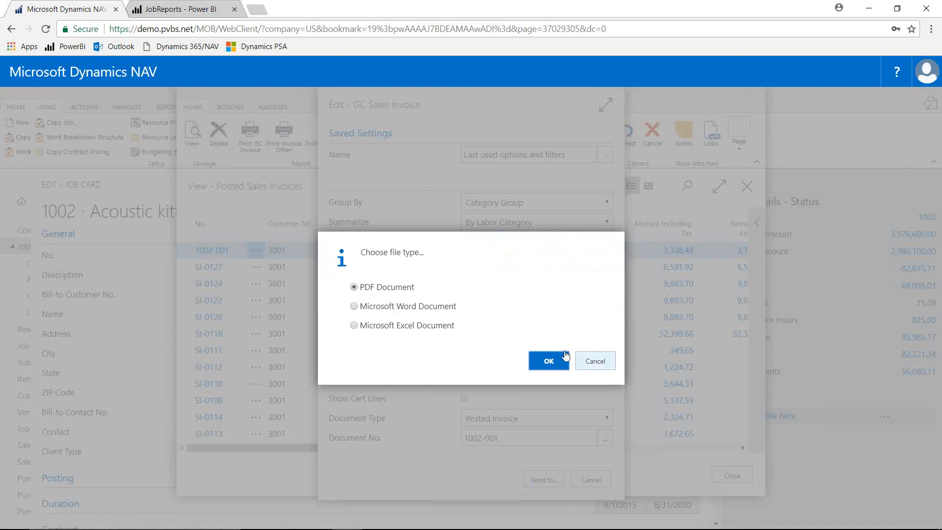
left_click(566, 355)
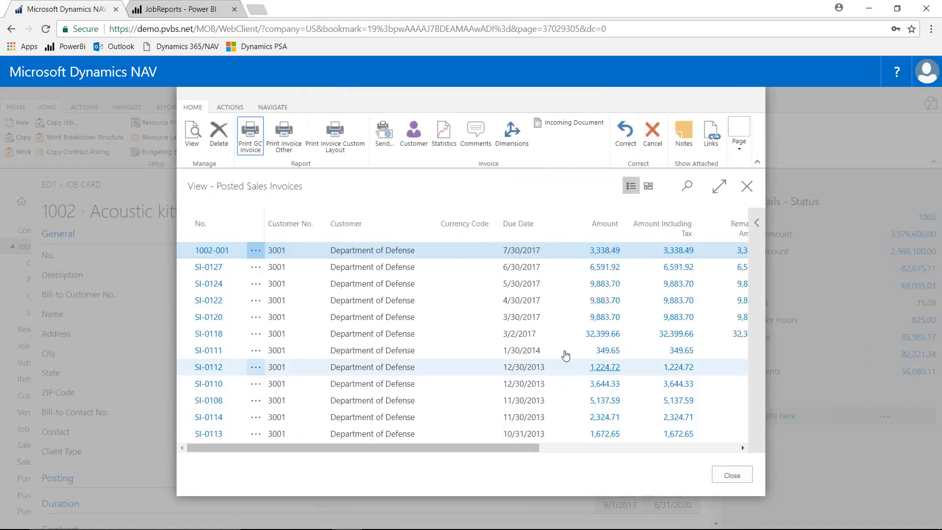
Step: Output Standard Form 1034 for posted invoice 1002-001 as a PDF document, view the voucher, and close it
left_click(229, 108)
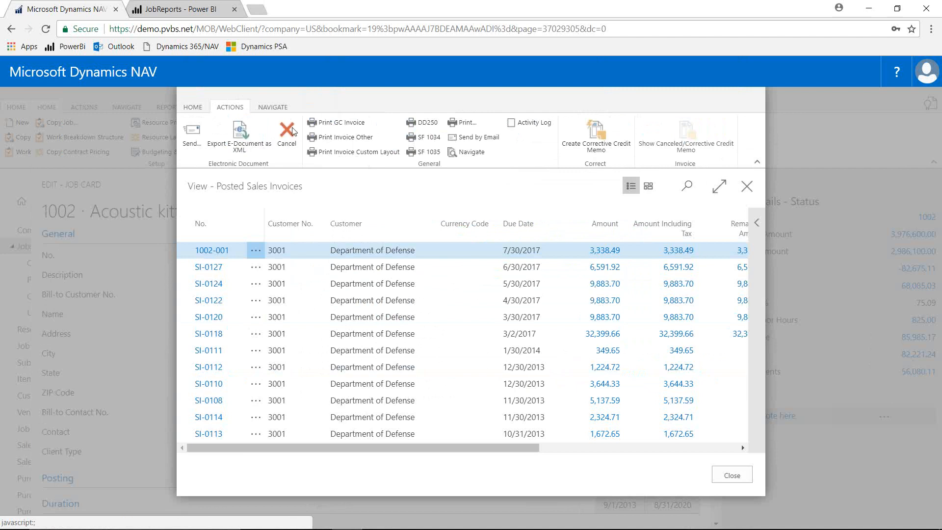
left_click(424, 140)
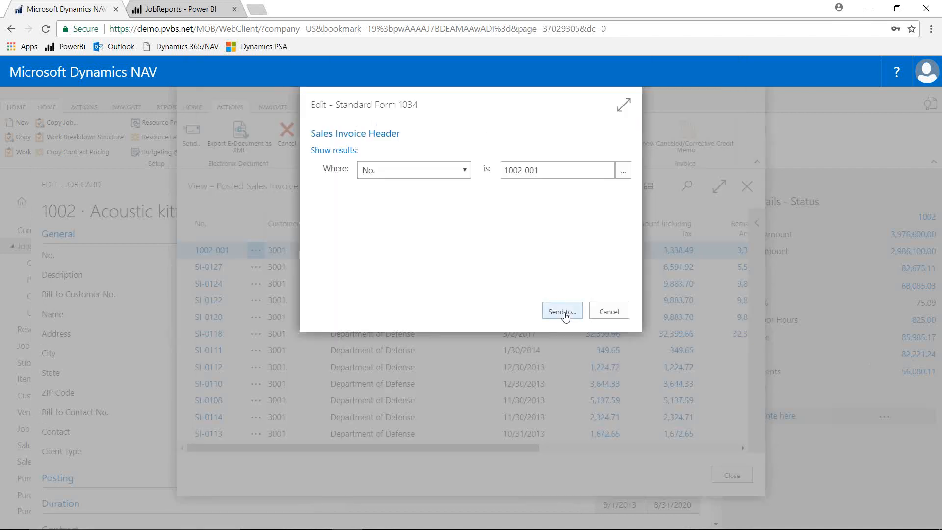
left_click(564, 314)
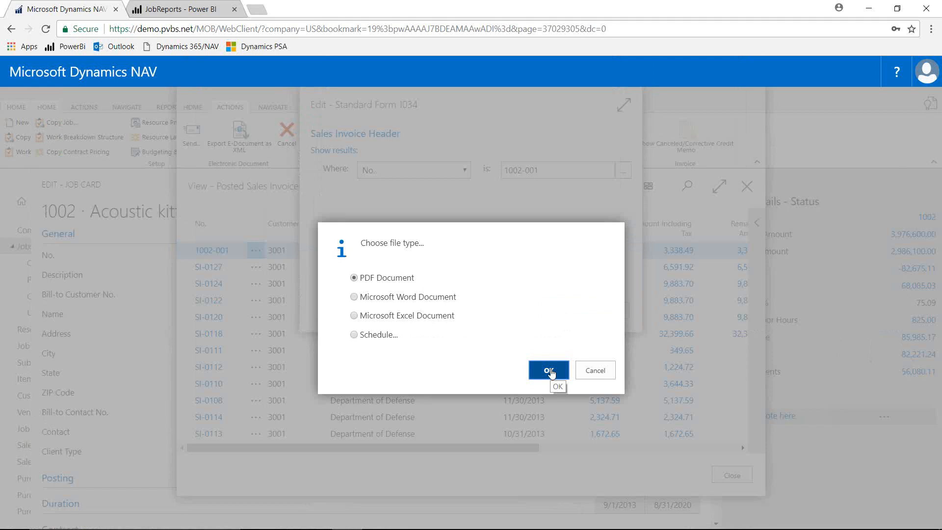
left_click(550, 371)
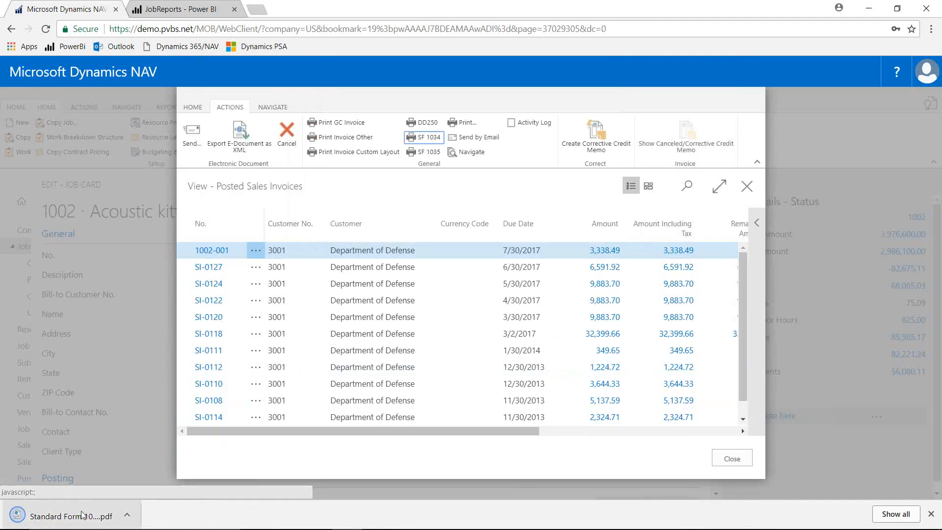
left_click(71, 516)
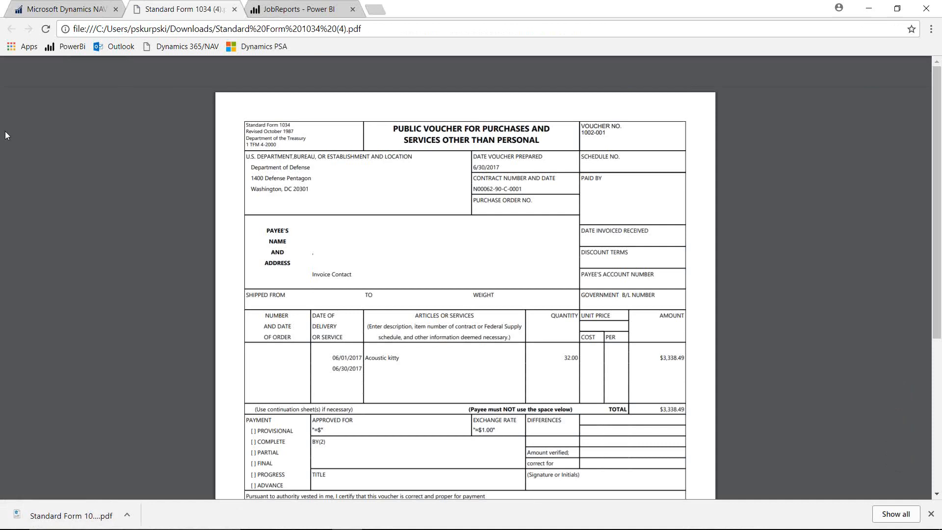
left_click(234, 10)
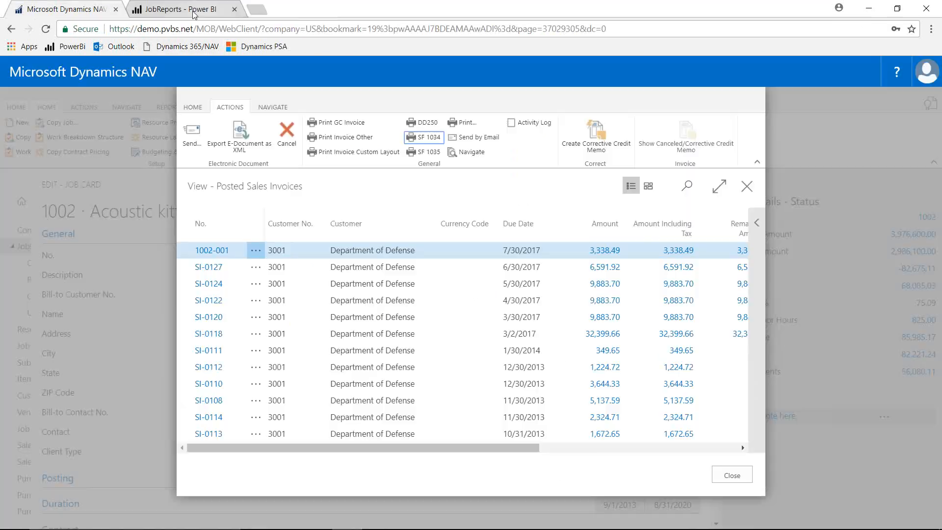
Step: Switch to the JobReports report in Power BI, put it in editing mode from Page 1, and add a blank report page
left_click(189, 12)
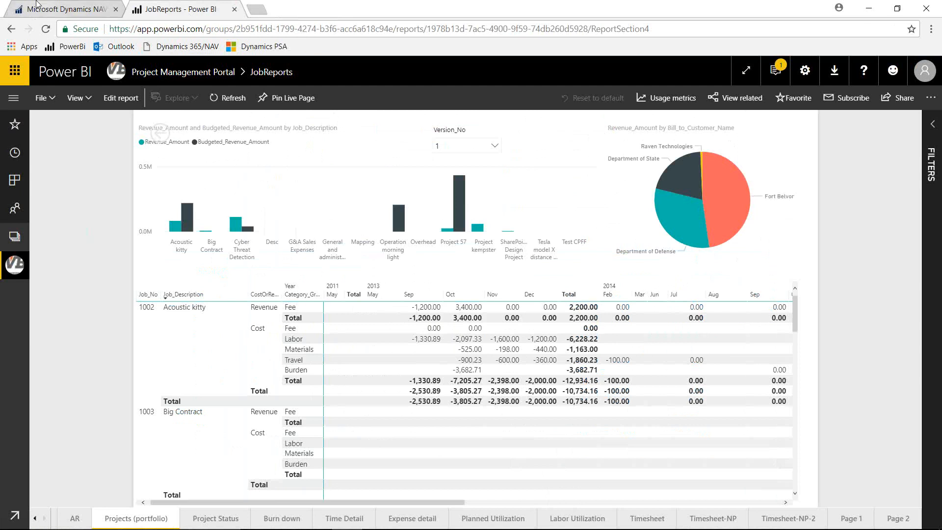
left_click(43, 98)
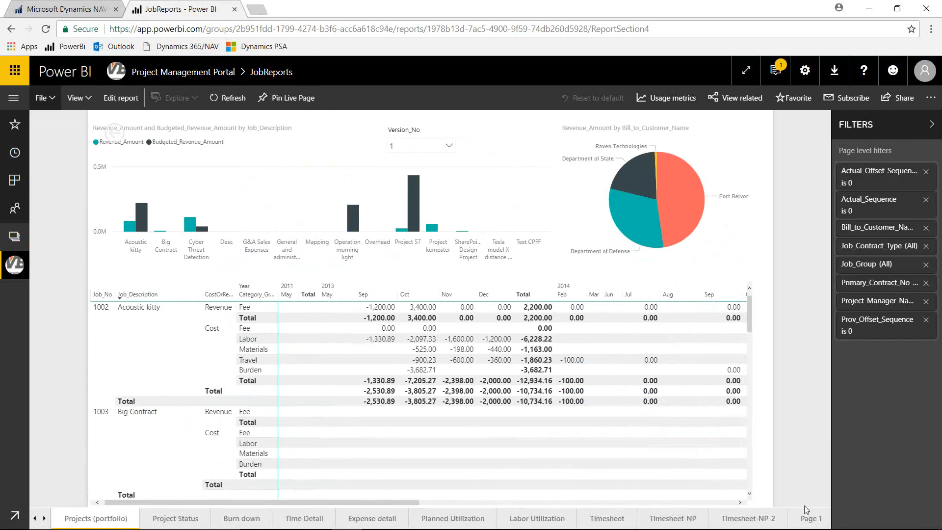
left_click(807, 519)
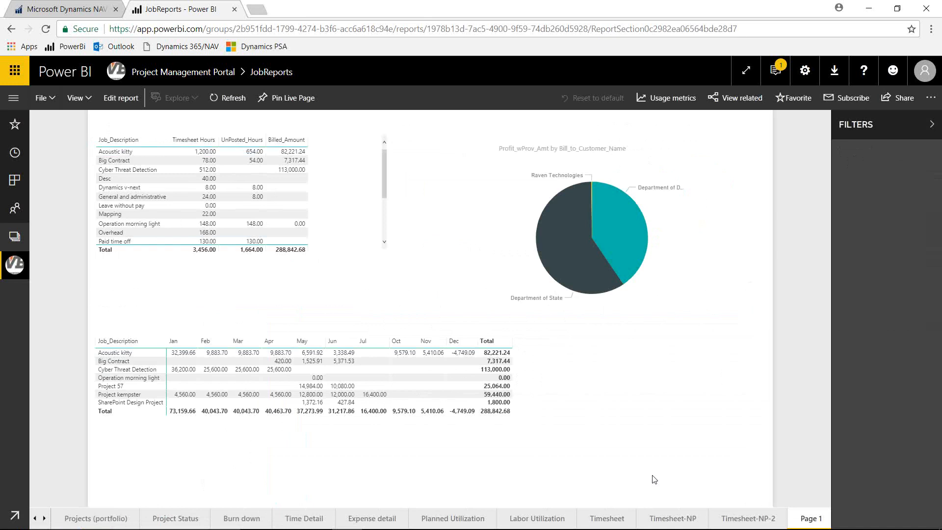
left_click(116, 101)
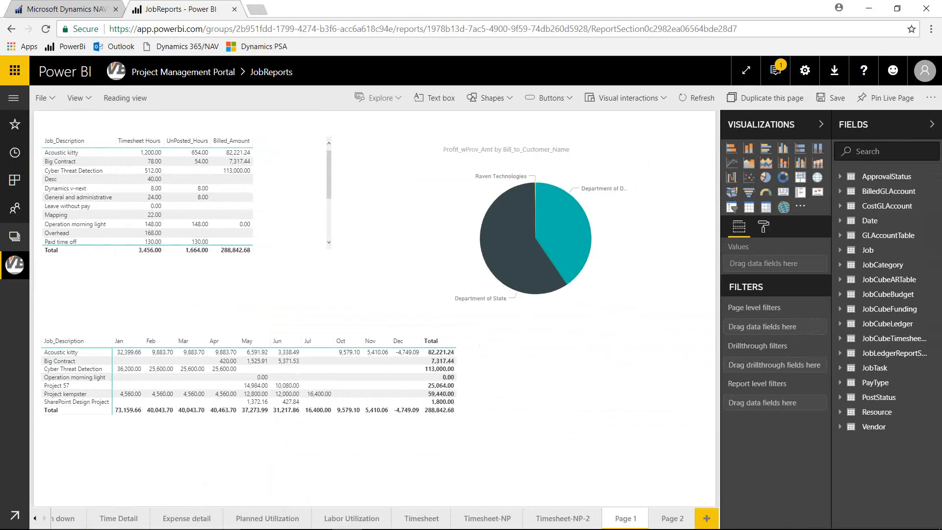
left_click(706, 517)
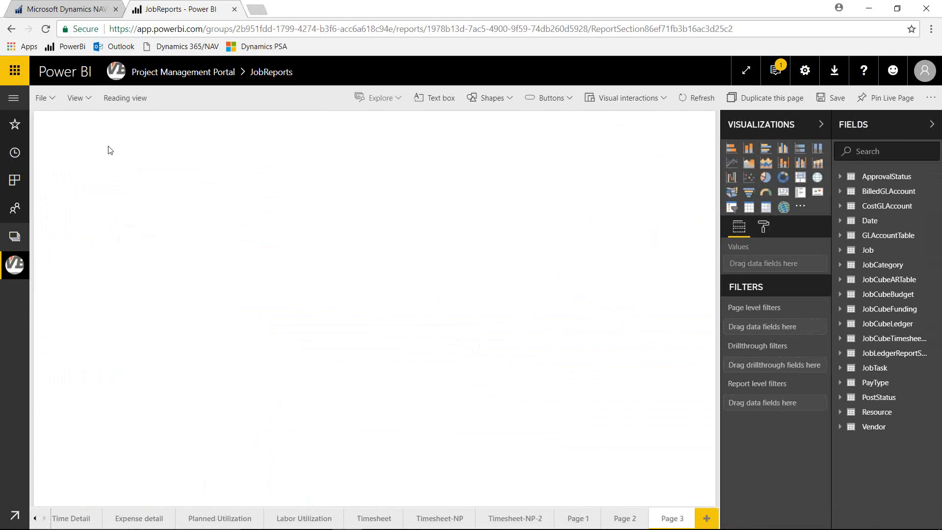
Step: Create a table visual of Job_Description from the Job table on the blank page and enlarge it
left_click(839, 251)
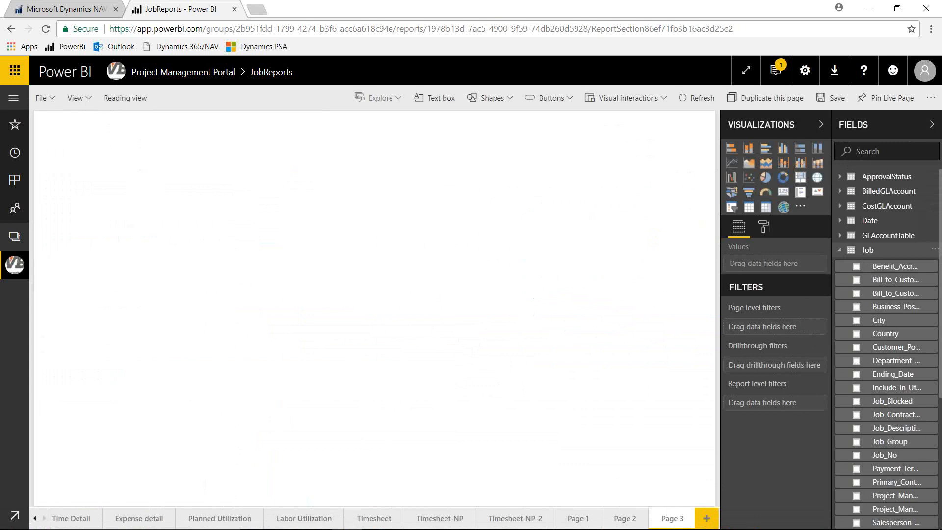
scroll(940, 272, "down", 3)
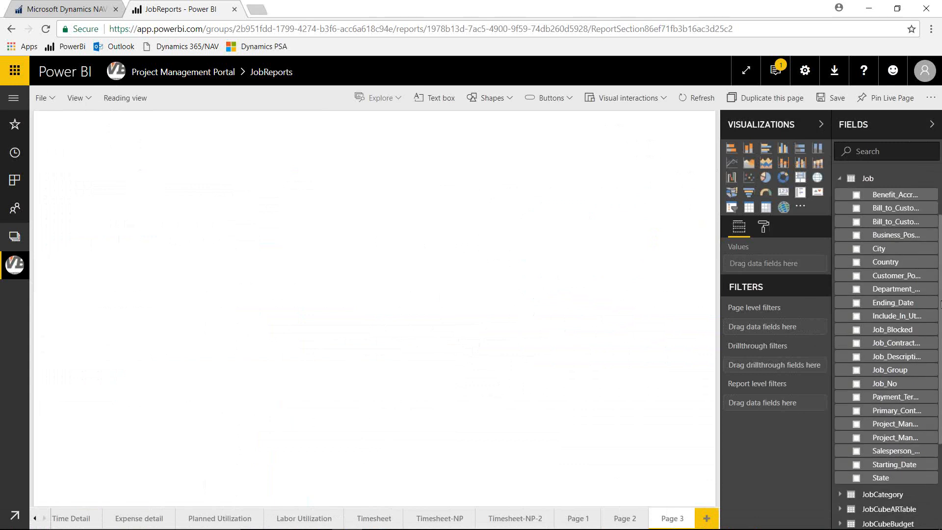
left_click(856, 358)
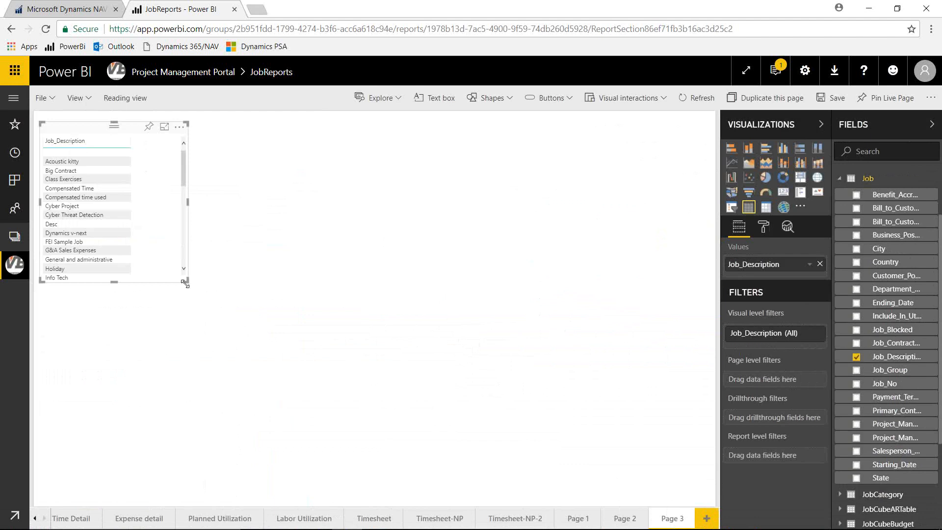
left_click_drag(185, 284, 223, 348)
left_click(680, 240)
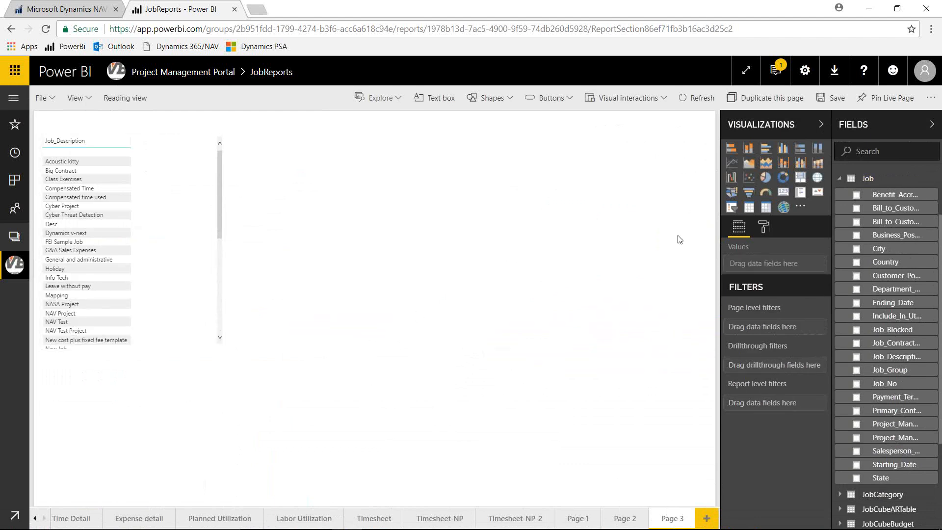
Step: Create a separate column chart of Funded_Amount from JobCubeFunding and move it to the empty area beside the job table
left_click(840, 179)
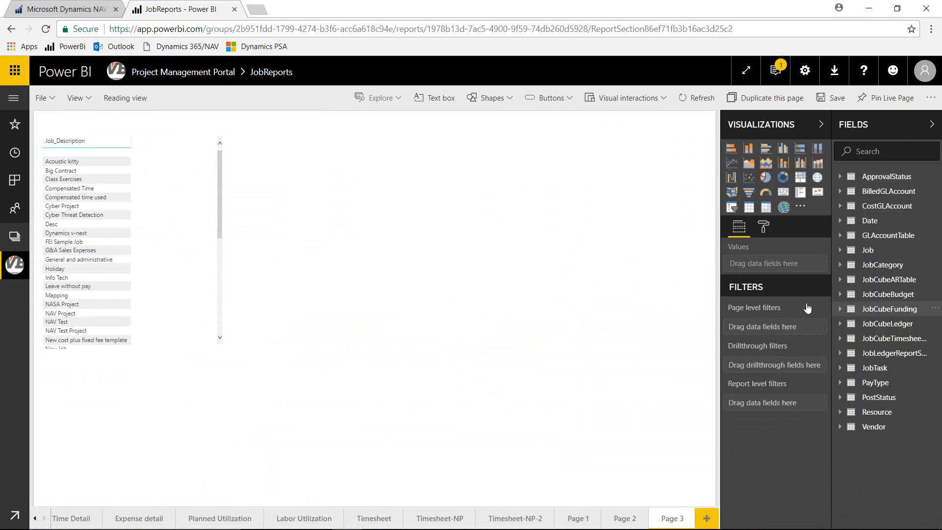
left_click(840, 311)
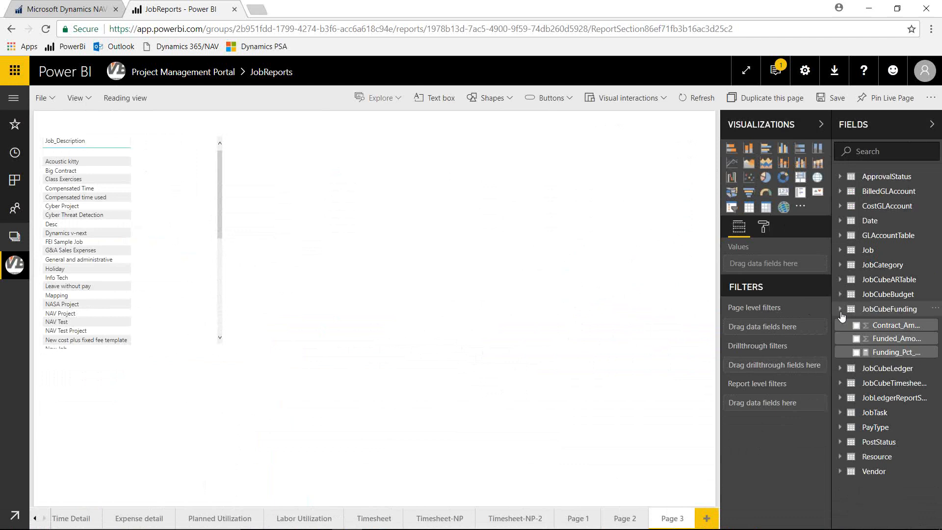
left_click(856, 339)
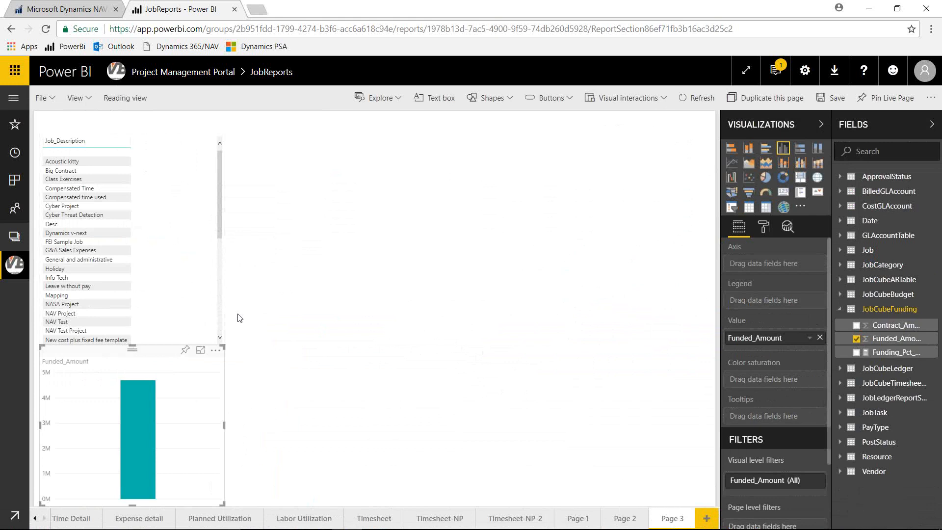
left_click_drag(143, 349, 588, 165)
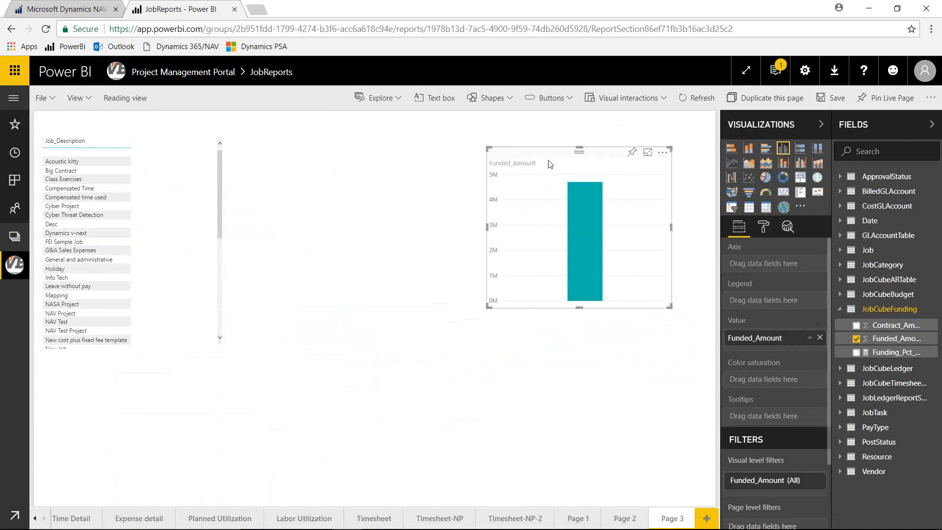
Step: Add Funded_Amount, Billed_Amount and Direct_Hours to the job description table and widen it to fit all columns
left_click(156, 134)
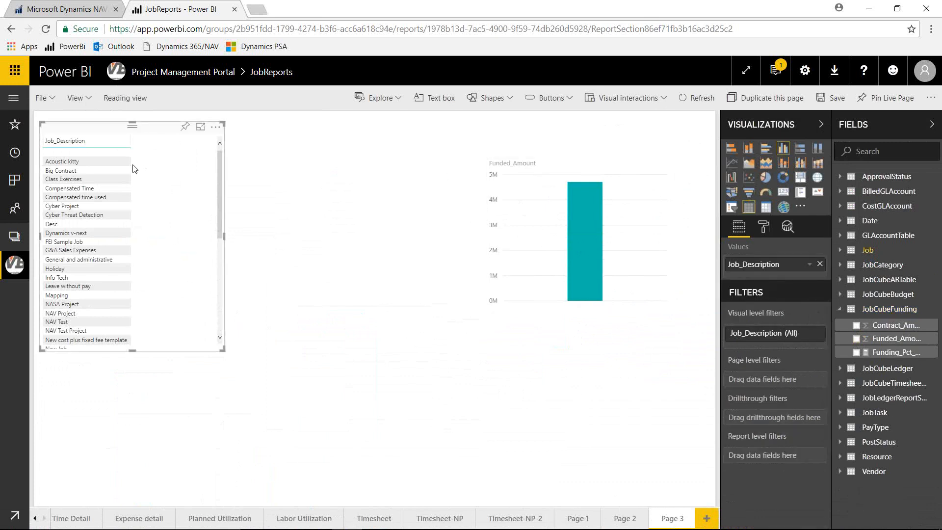
left_click(857, 339)
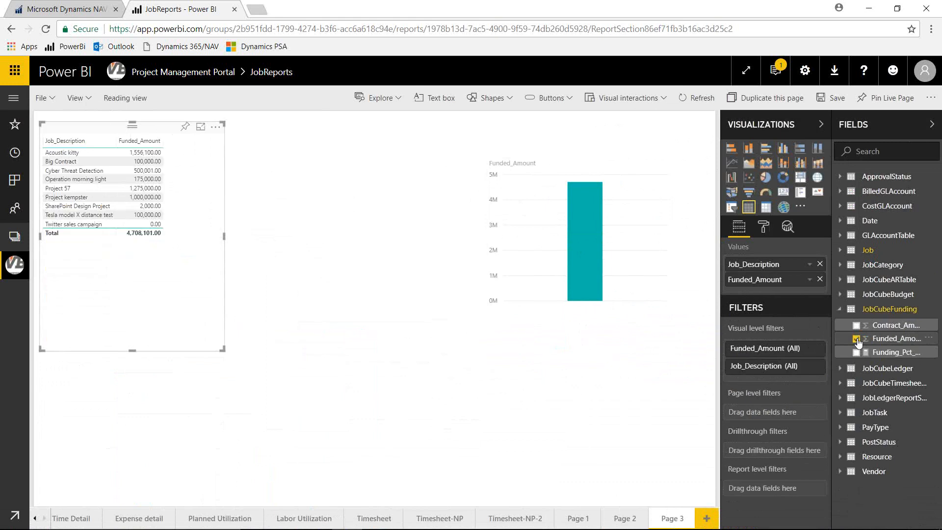
left_click(840, 309)
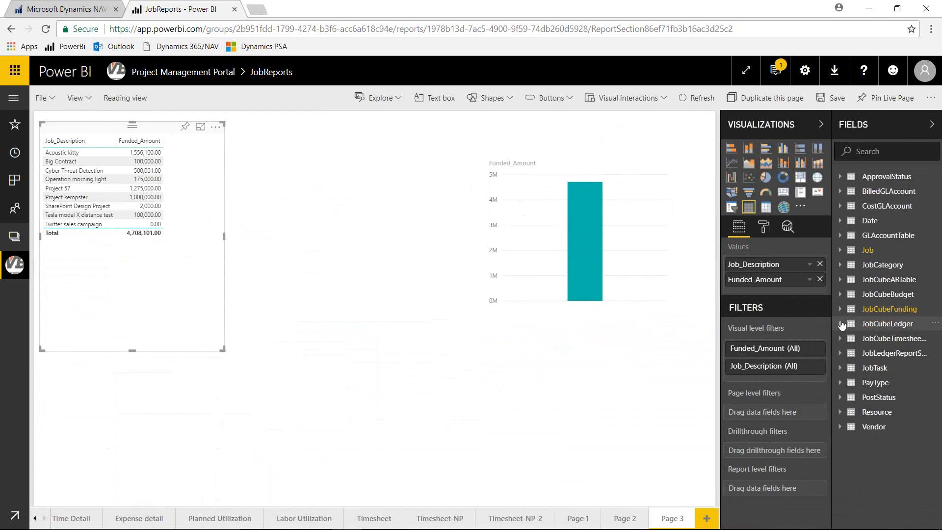
left_click(841, 324)
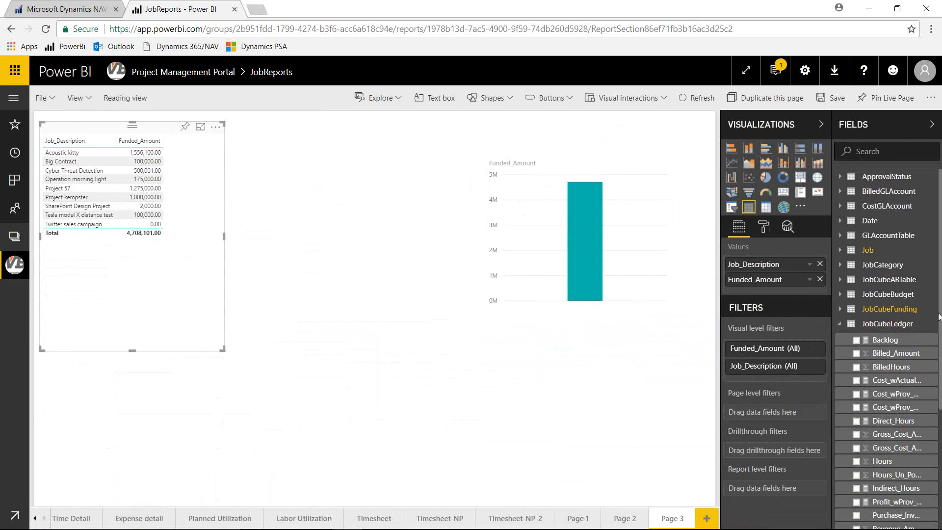
left_click(856, 354)
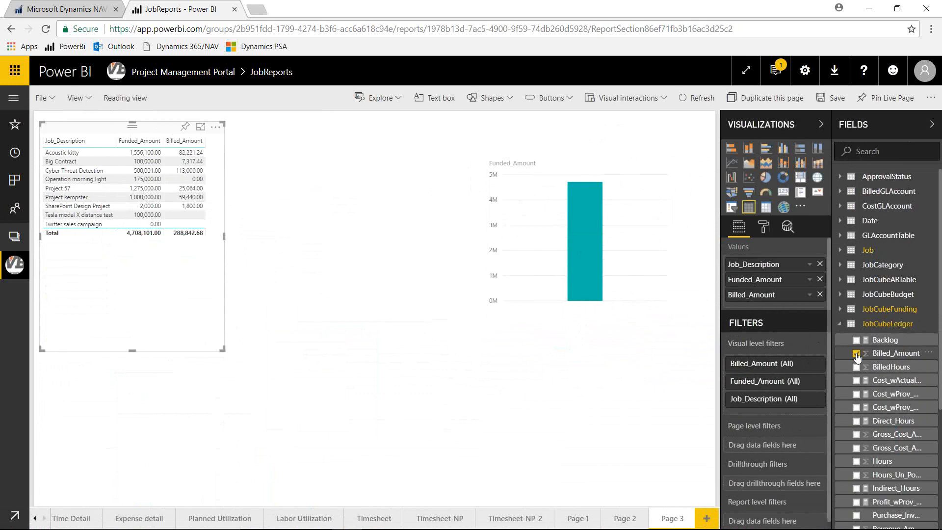
left_click(856, 422)
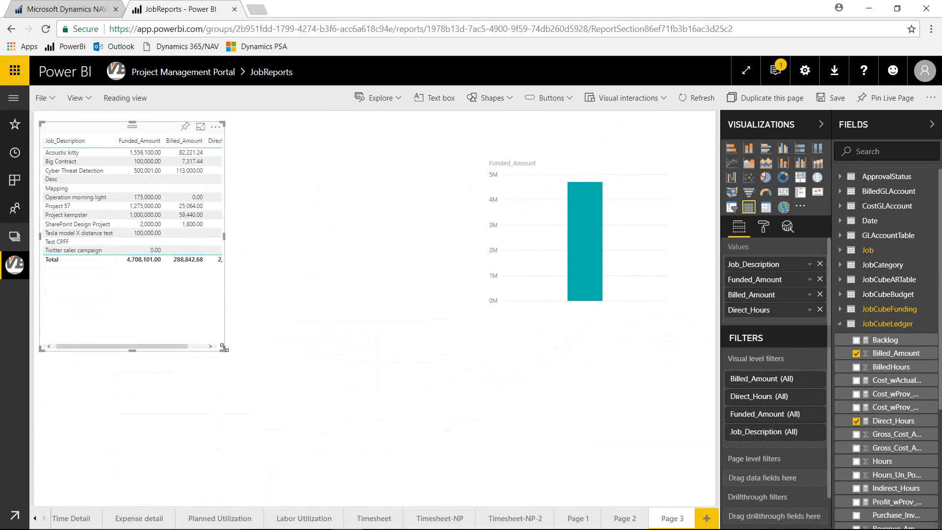
left_click_drag(225, 351, 331, 344)
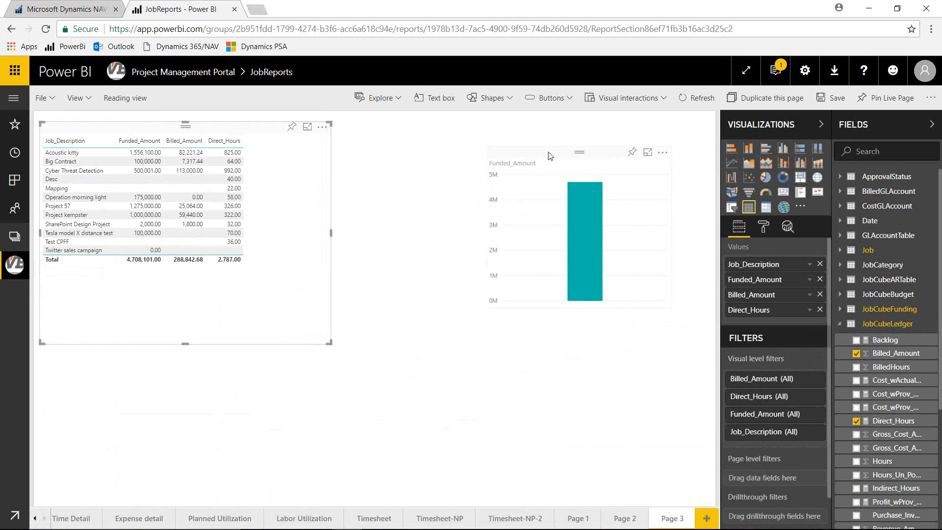
Step: Break the Funded_Amount column chart down by Bill_to_Customer_Name from the Job table, then enlarge and reposition the chart
left_click_drag(549, 156, 482, 138)
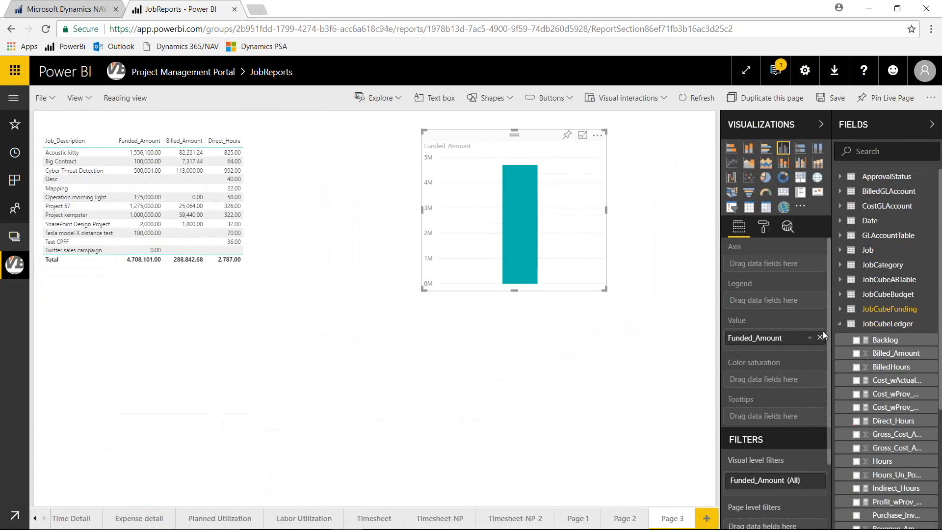
left_click(838, 325)
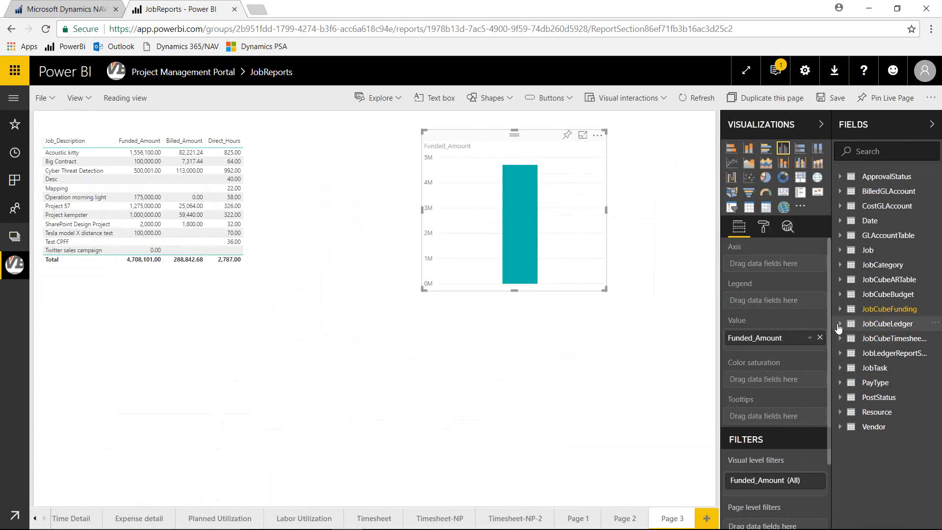
left_click(840, 251)
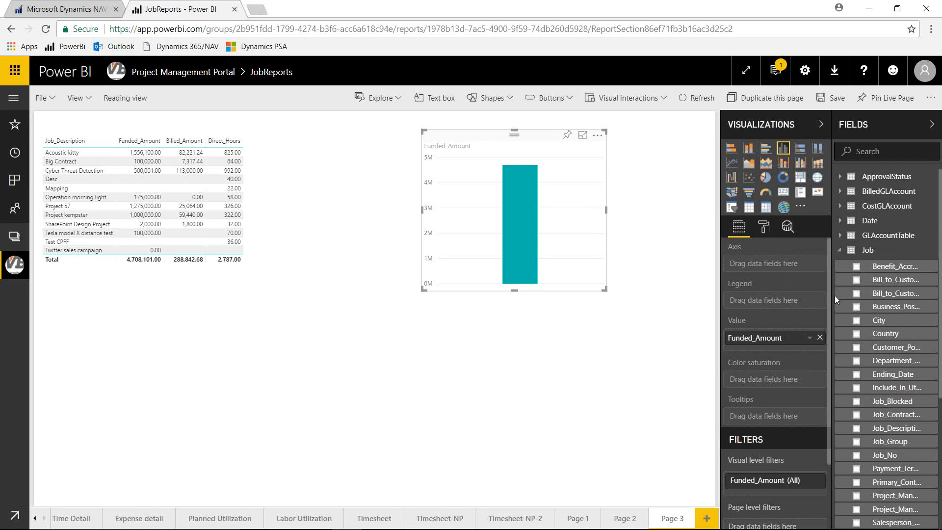
left_click_drag(835, 295, 792, 301)
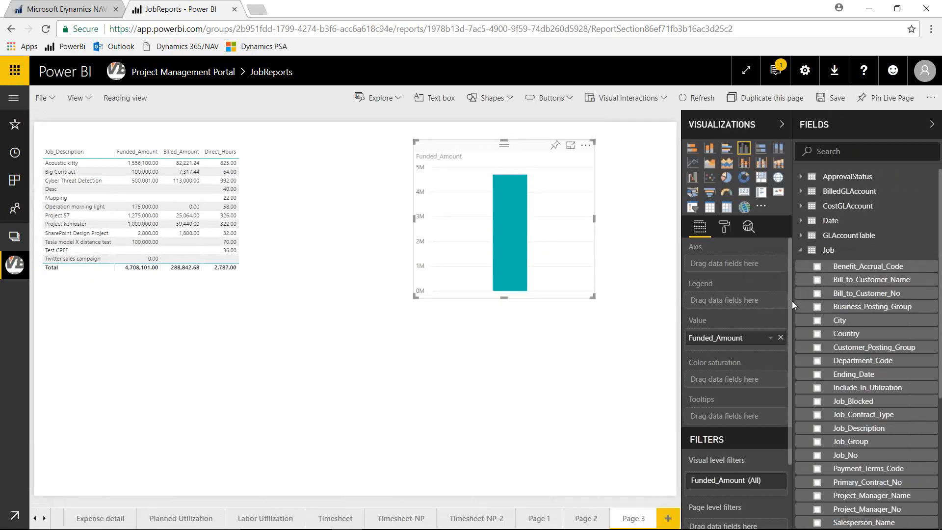
left_click(816, 280)
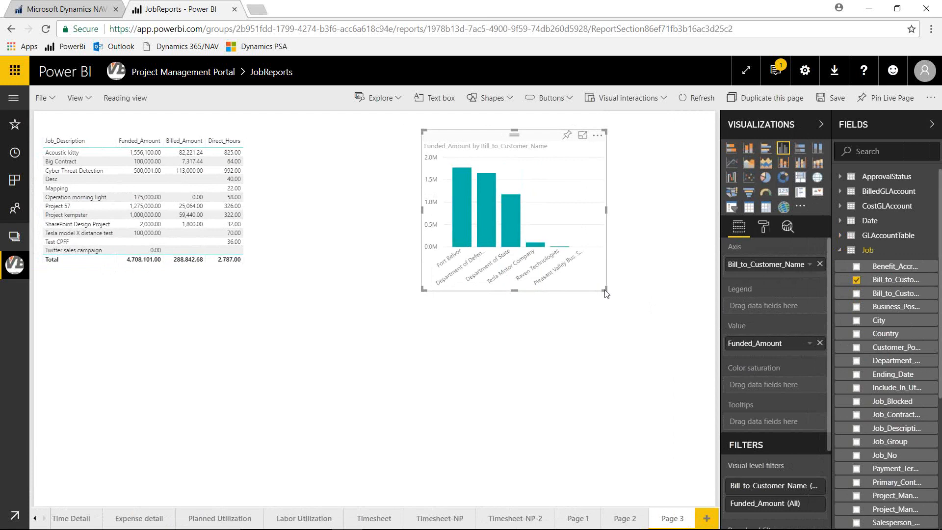
left_click_drag(605, 290, 691, 322)
left_click_drag(515, 139, 479, 147)
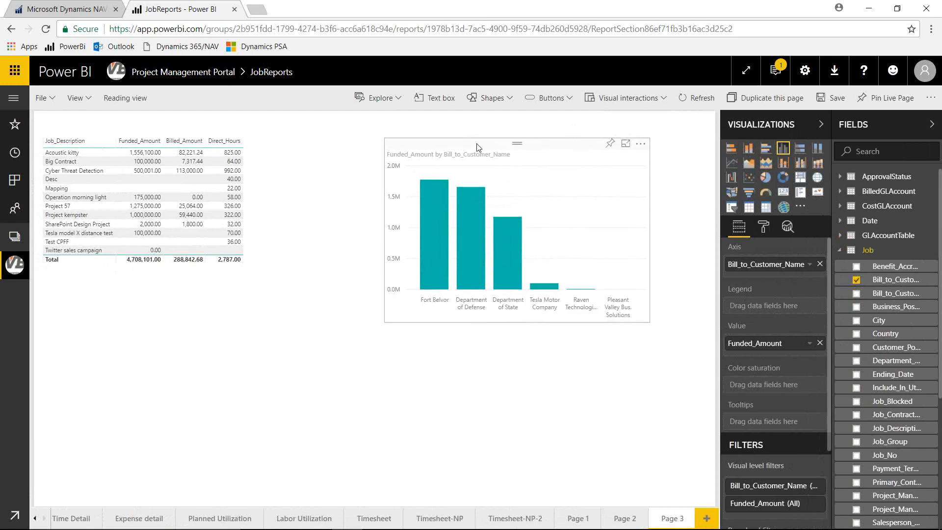
Step: Convert the Funded_Amount by Bill_to_Customer_Name chart to a pie chart and move it slightly up, away from the table
mouse_move(430, 223)
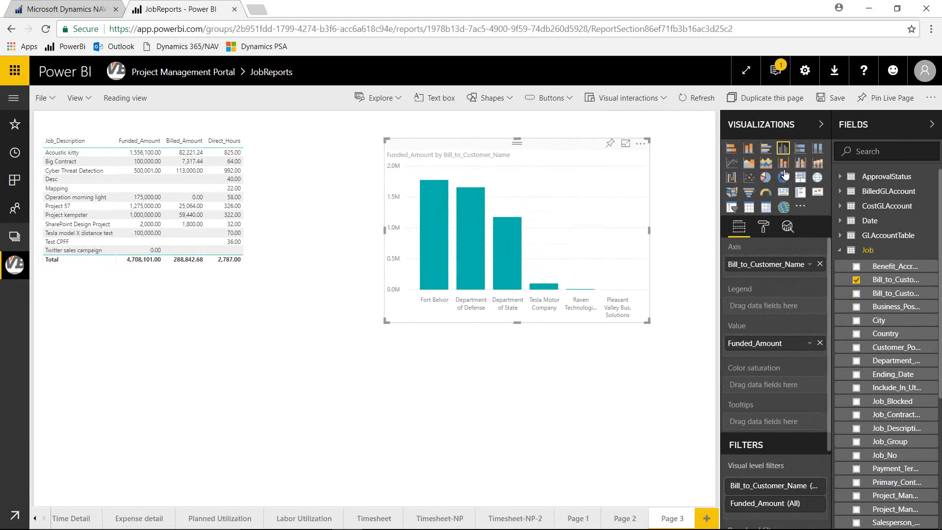
left_click(766, 178)
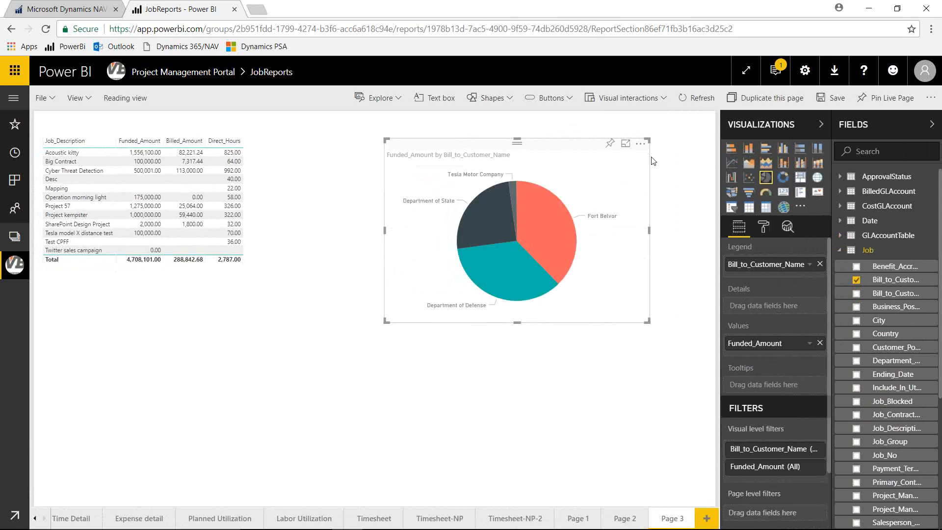
left_click_drag(580, 137, 600, 127)
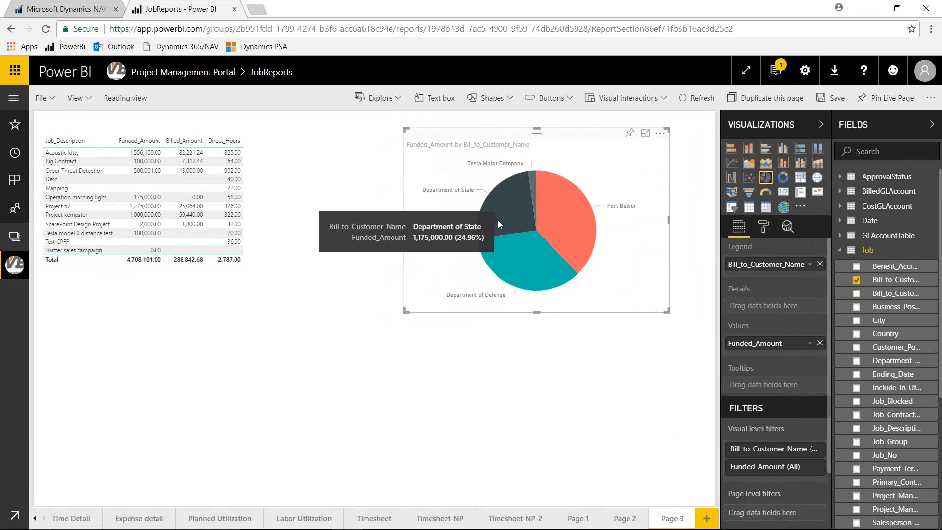
Step: Reduce the heights of the customer pie chart and the job description table to free space below them
mouse_move(508, 256)
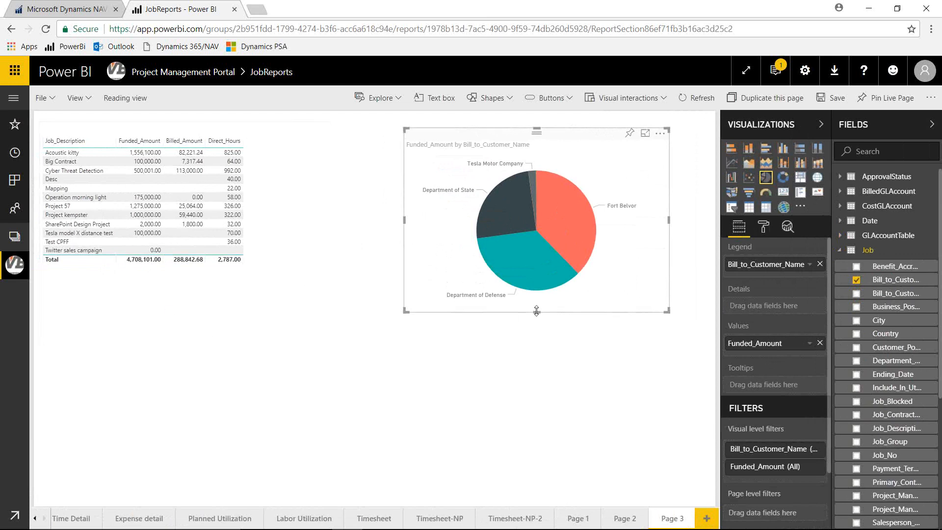
left_click(400, 322)
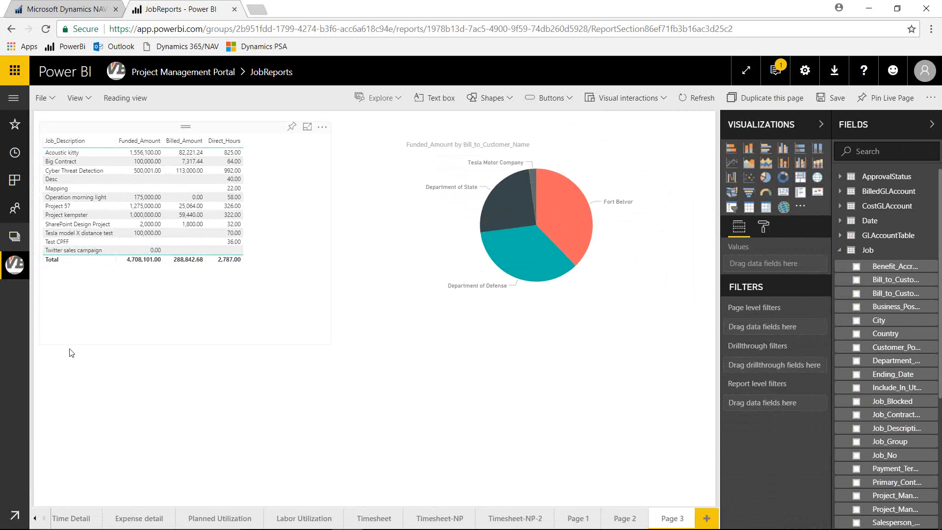
left_click(180, 345)
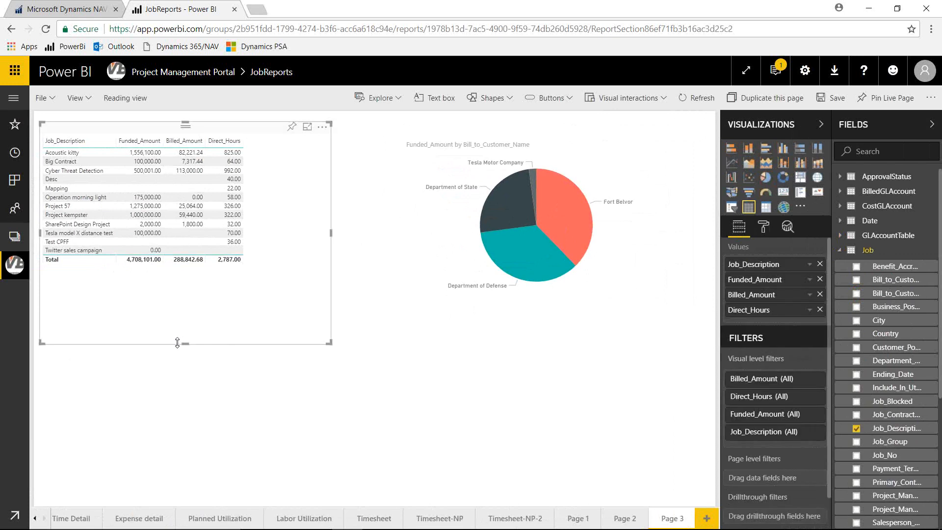
left_click_drag(178, 342, 188, 289)
Step: Create a separate table below the job table with Job_Description from Job and Hours from JobCubeLedger
left_click(337, 359)
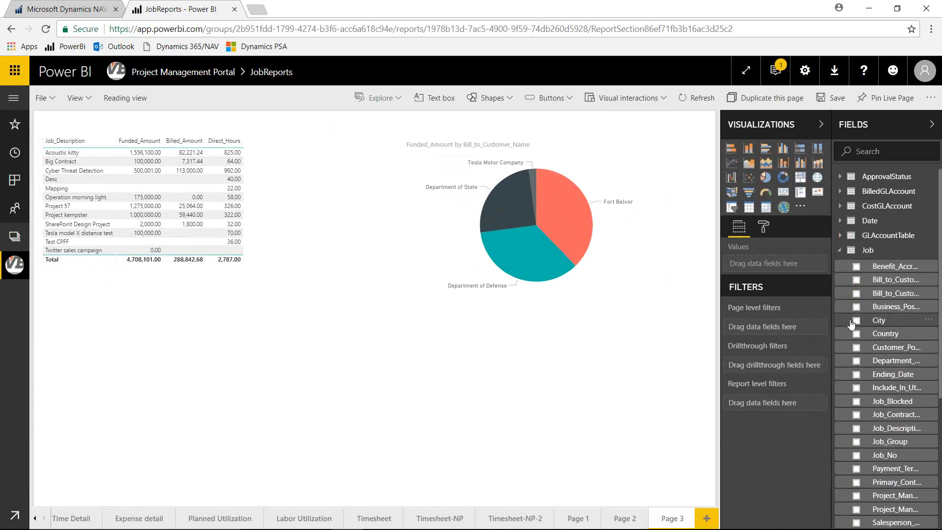
left_click(856, 429)
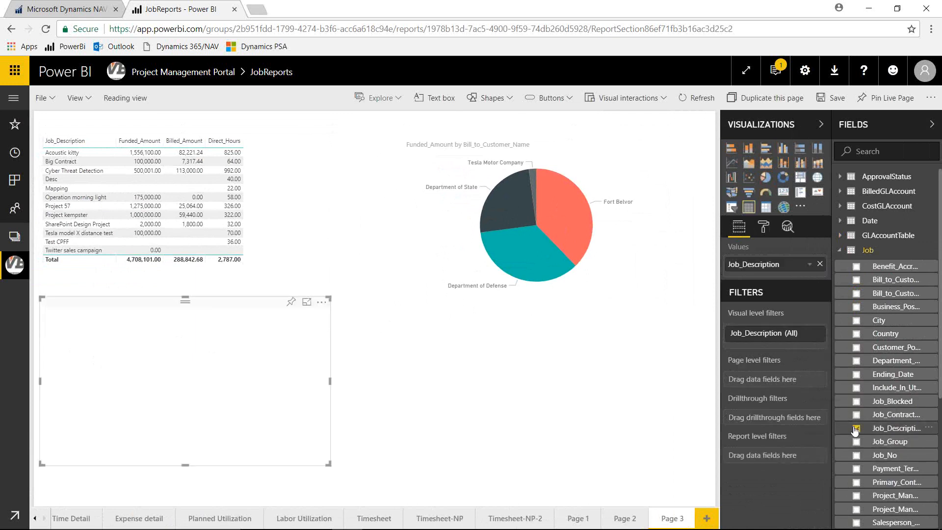
left_click(840, 251)
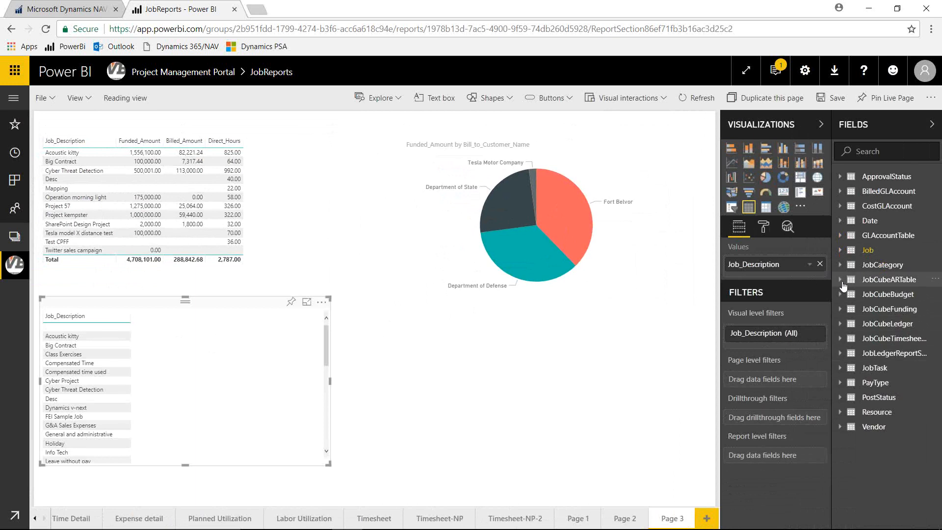
left_click(840, 325)
left_click(856, 462)
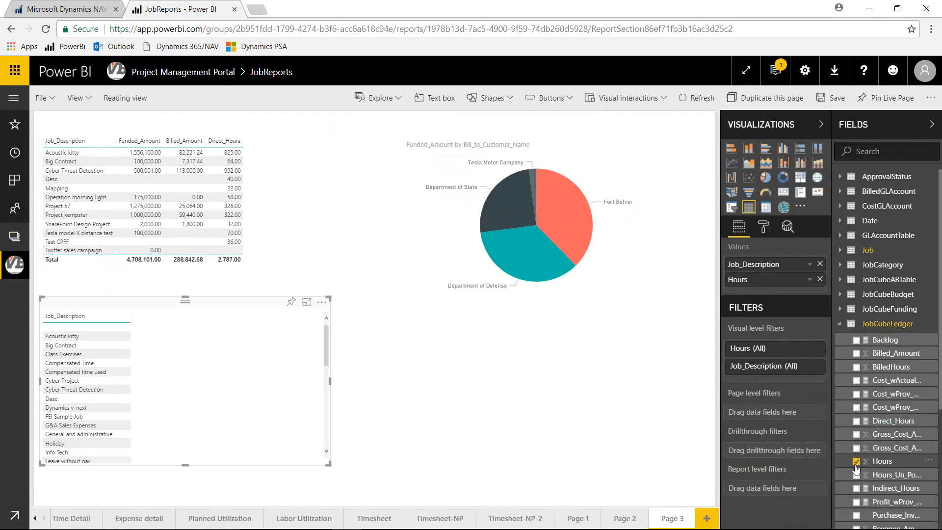
left_click(840, 326)
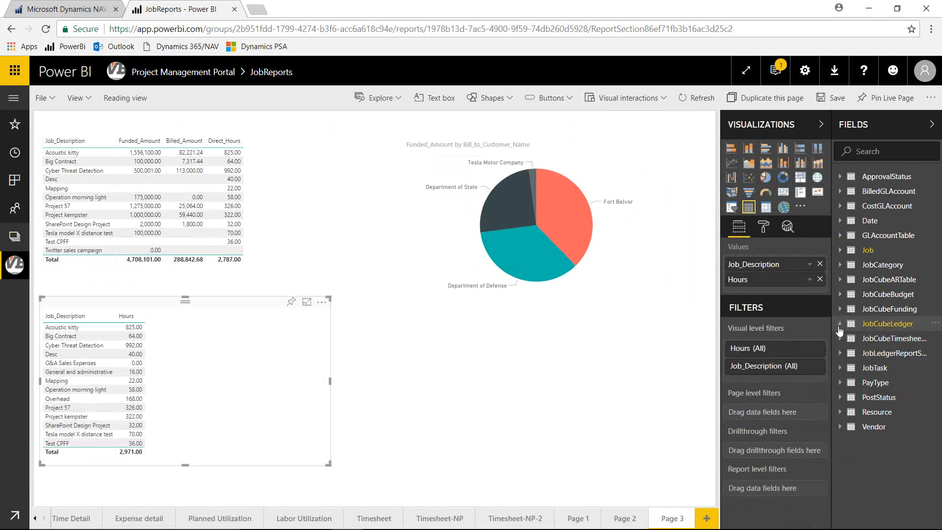
Step: Add ResourceName from the Resource table to the hours table and order its columns as ResourceName, Hours, Job_Description
left_click(840, 413)
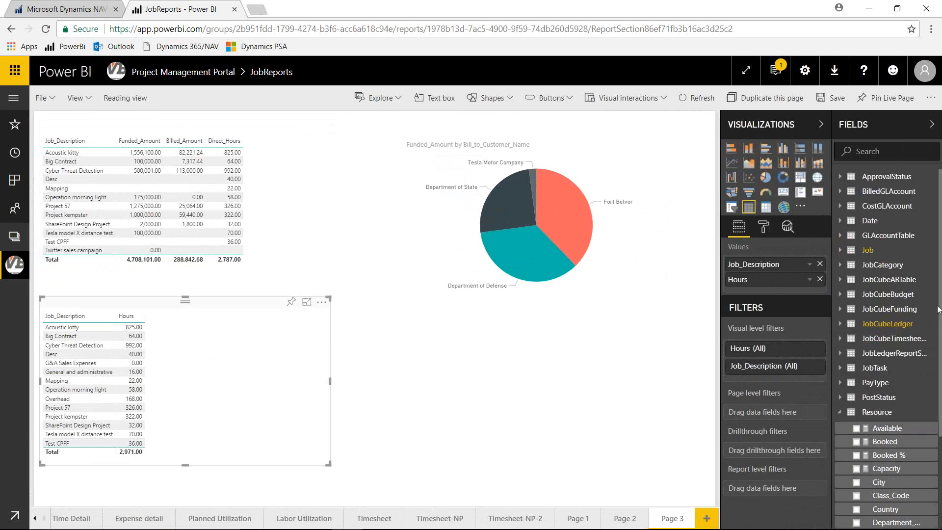
left_click_drag(938, 309, 937, 376)
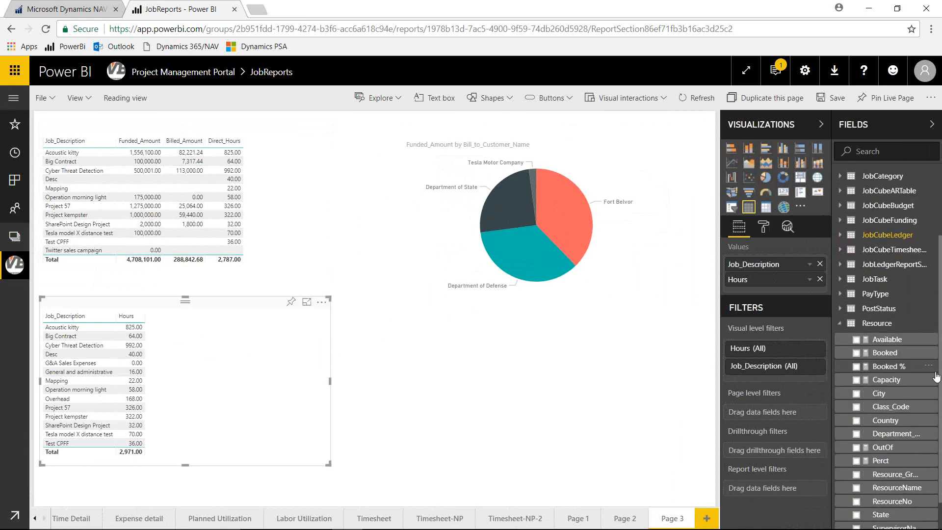
scroll(873, 441, "down", 2)
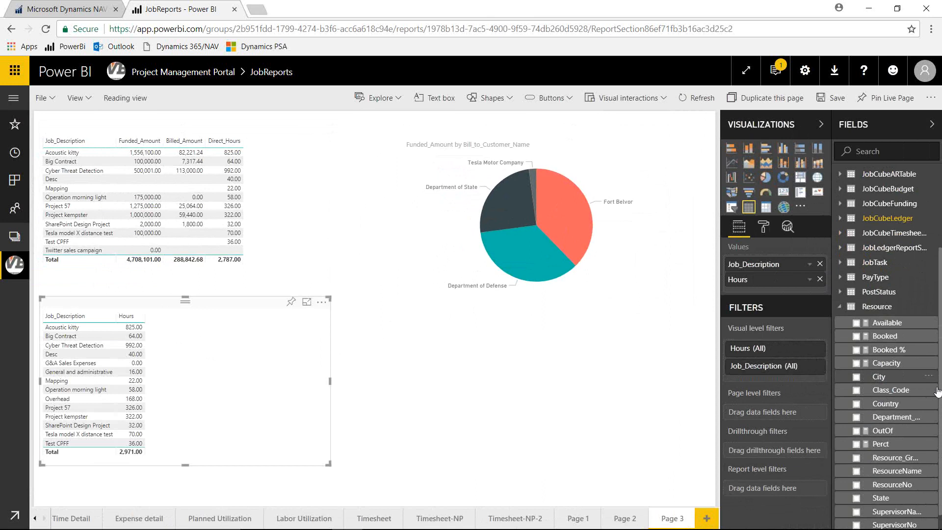
left_click(855, 469)
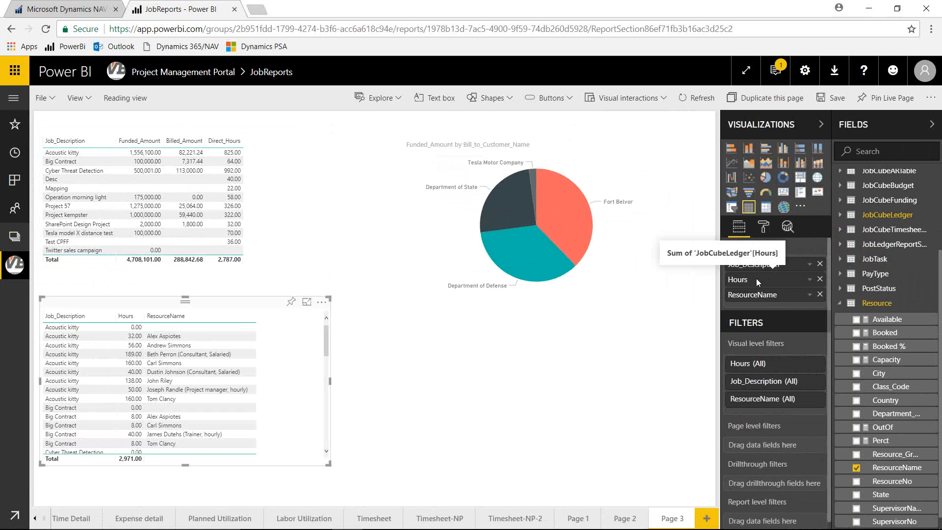
left_click_drag(756, 279, 759, 259)
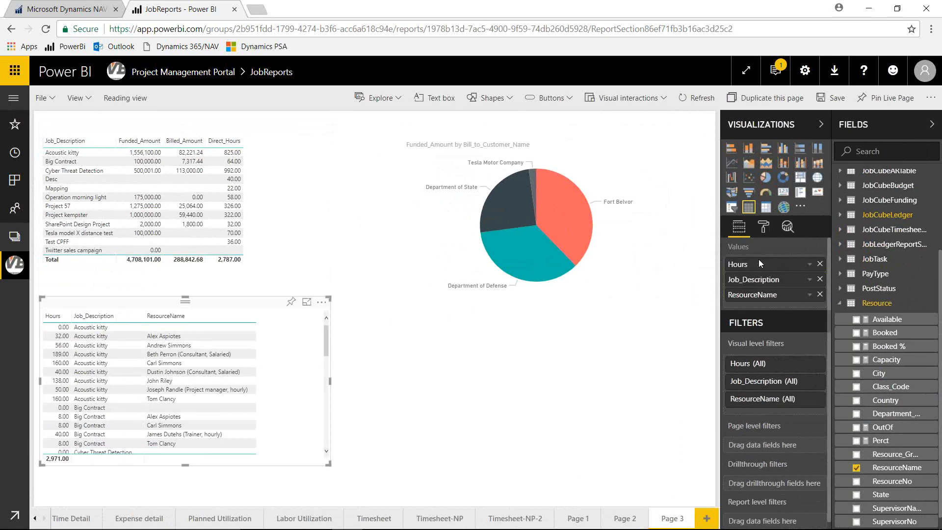
left_click_drag(755, 295, 756, 260)
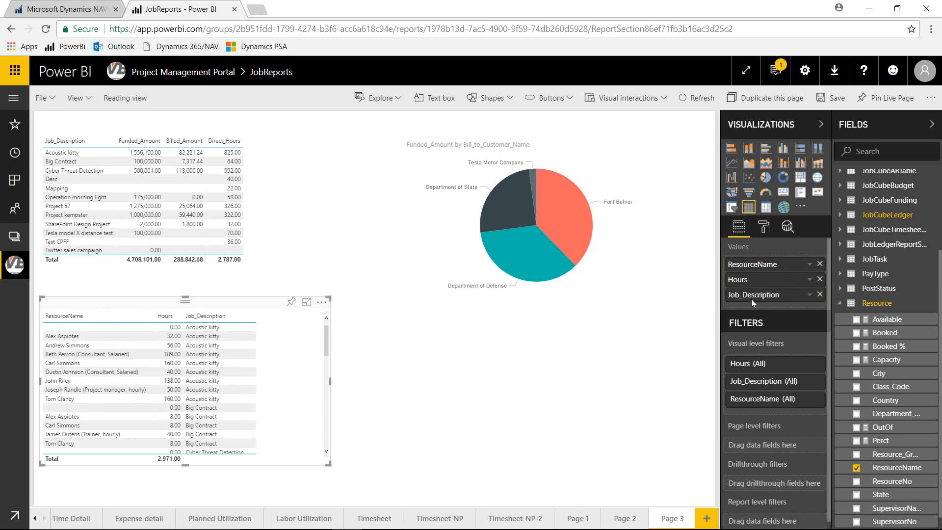
Step: Convert the resource hours table to a matrix and enlarge it to show more job columns
left_click(766, 208)
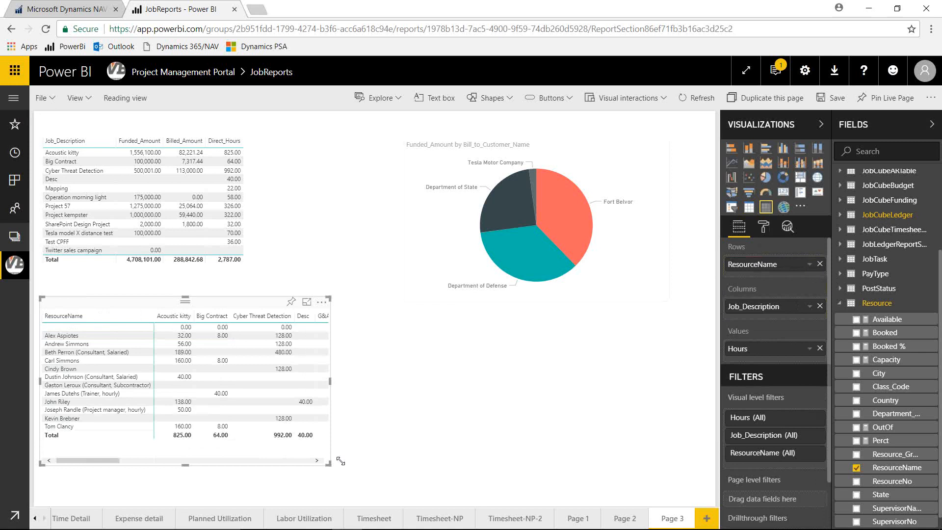
left_click_drag(329, 463, 467, 483)
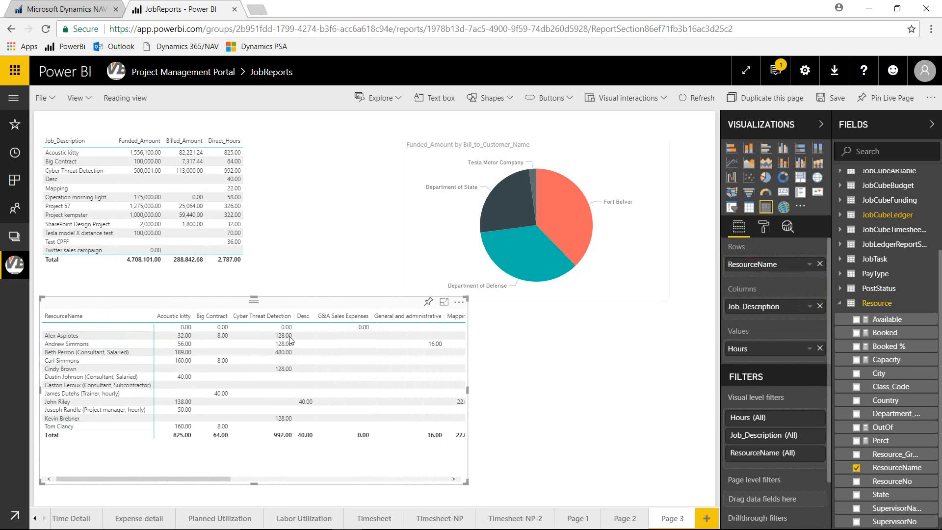
Step: Cross-filter the job table and resource hours matrix by the Fort Belvoir slice of the pie chart
left_click(566, 219)
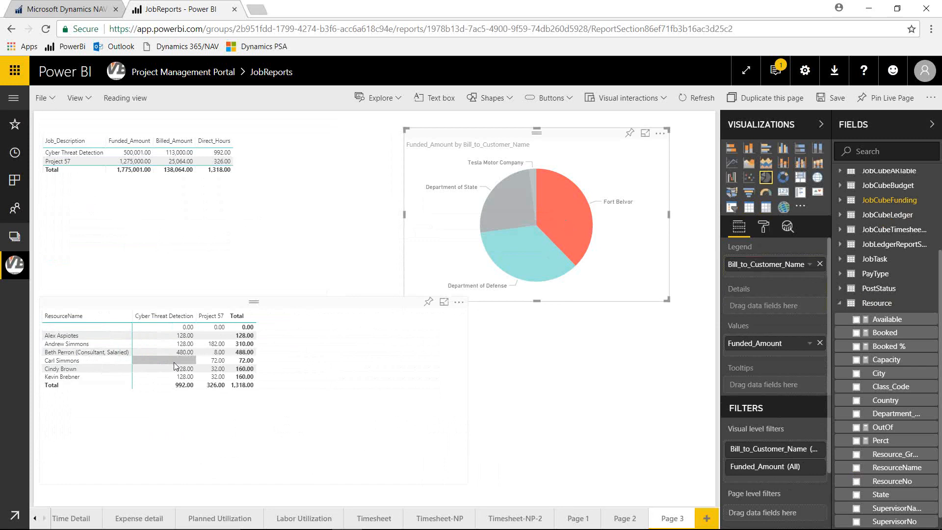
mouse_move(452, 529)
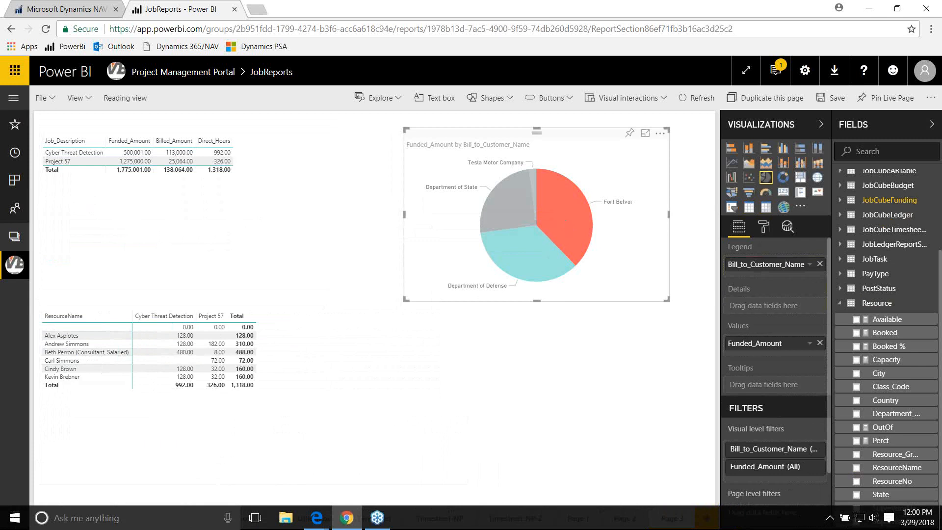